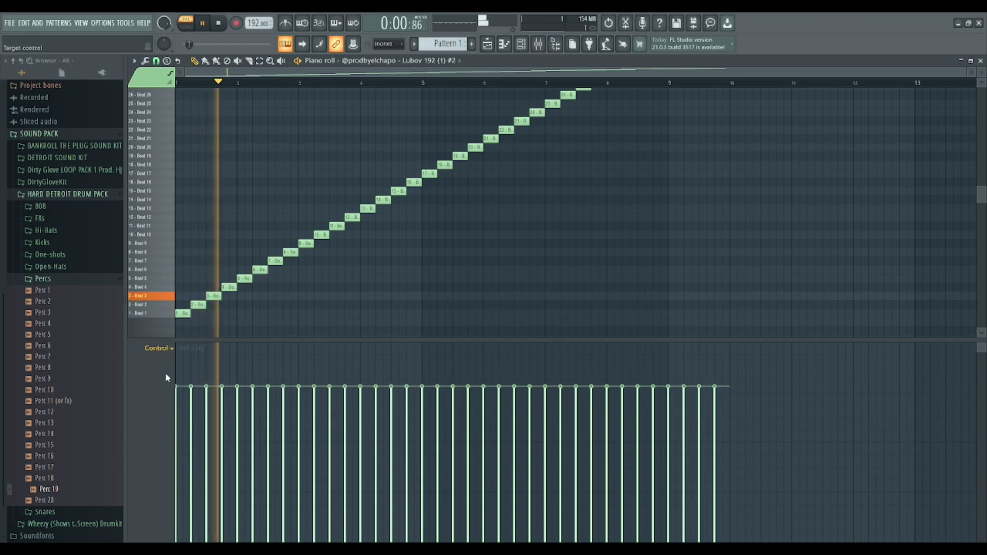
Step: Switch the note property lane to fine pitch and drop the slices from bar 5 to bar 6 and after bar 9 to the minimum
click(188, 412)
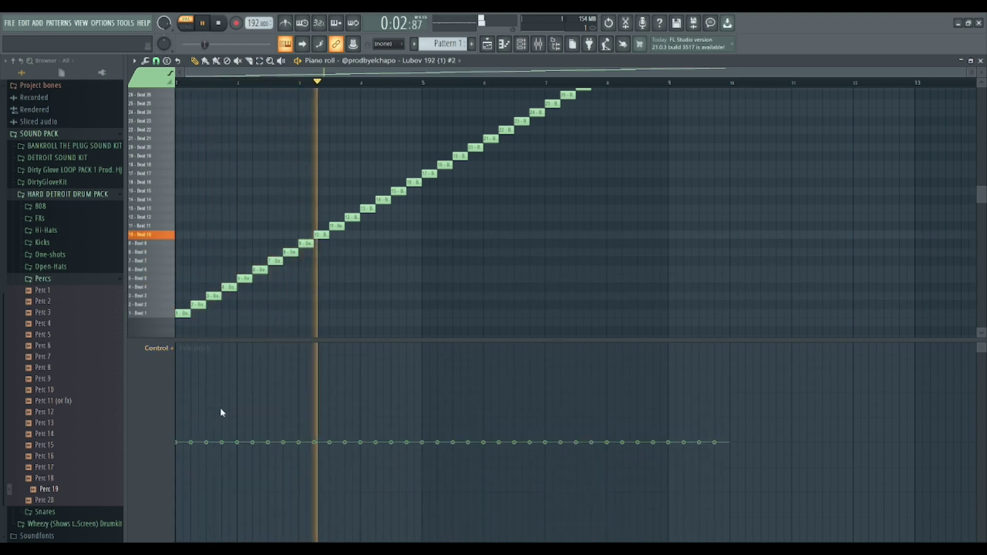
drag(408, 493, 423, 541)
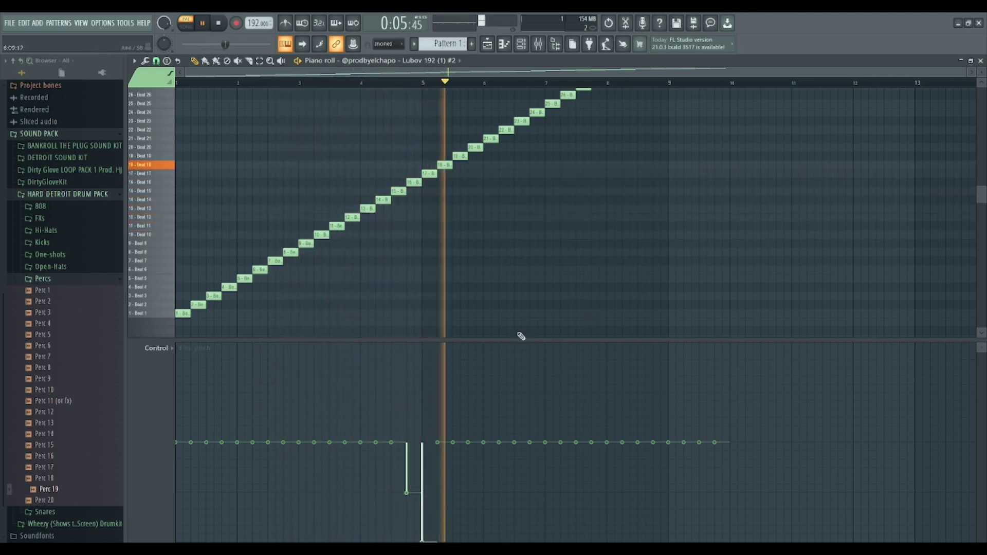
click(408, 444)
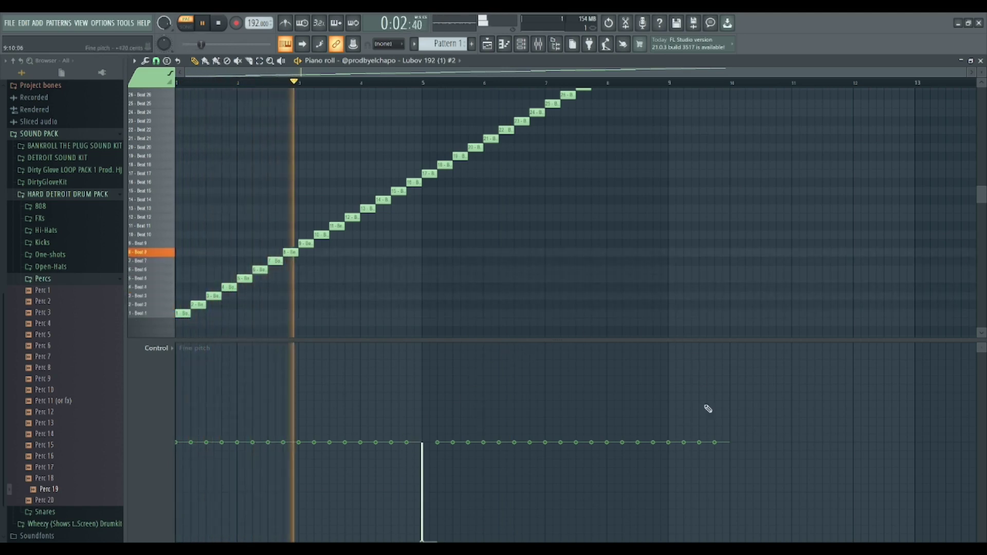
click(713, 524)
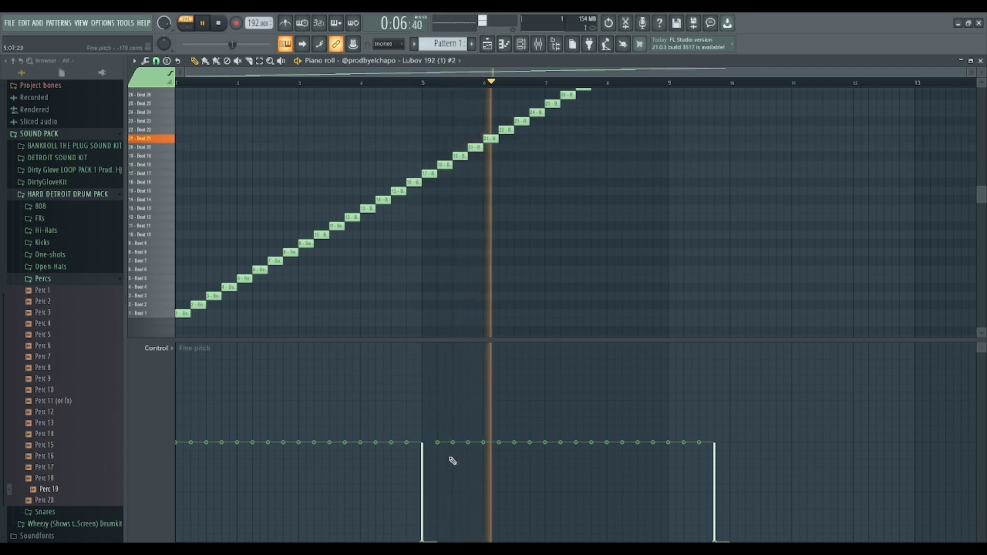
click(438, 524)
click(453, 523)
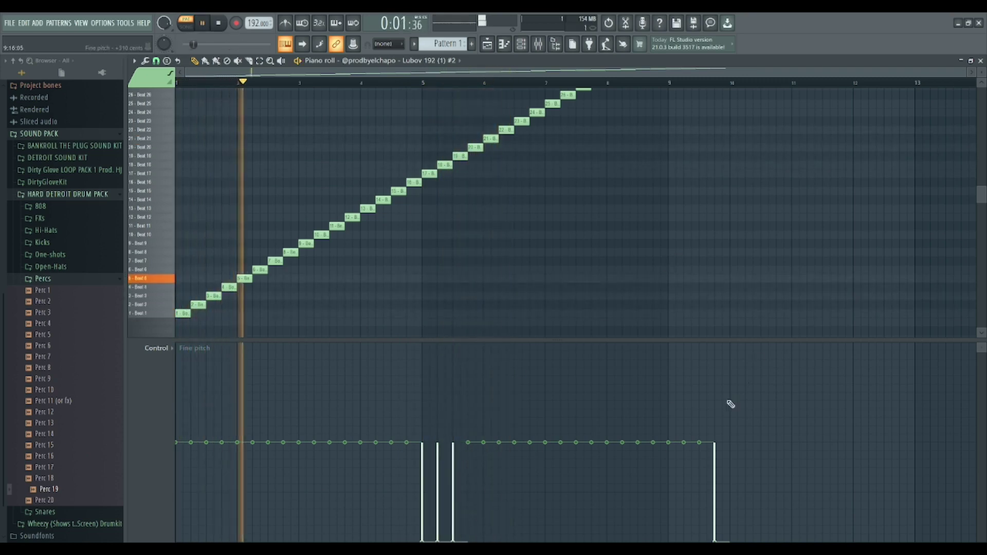
mouse_move(674, 513)
mouse_down()
mouse_move(702, 542)
mouse_move(671, 542)
mouse_up()
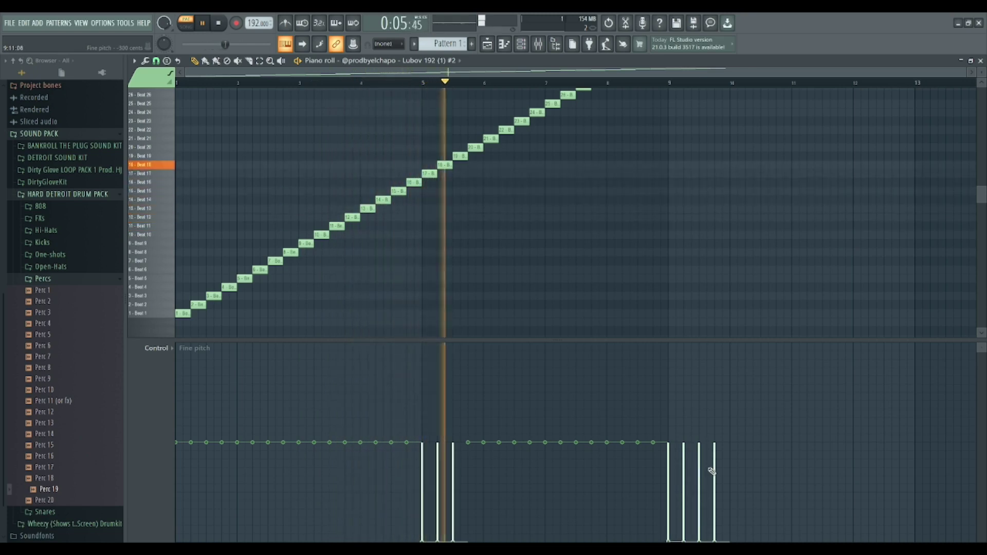
click(469, 535)
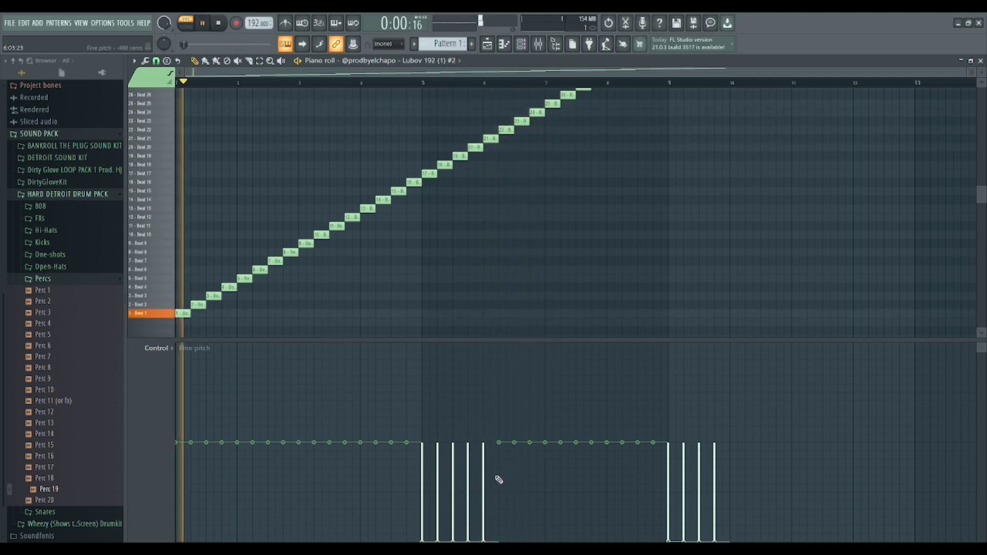
Step: Try raising the fine pitch of the slices in bar 7 in ascending steps up to the maximum
mouse_move(547, 432)
mouse_down()
mouse_move(552, 342)
mouse_move(613, 329)
mouse_up()
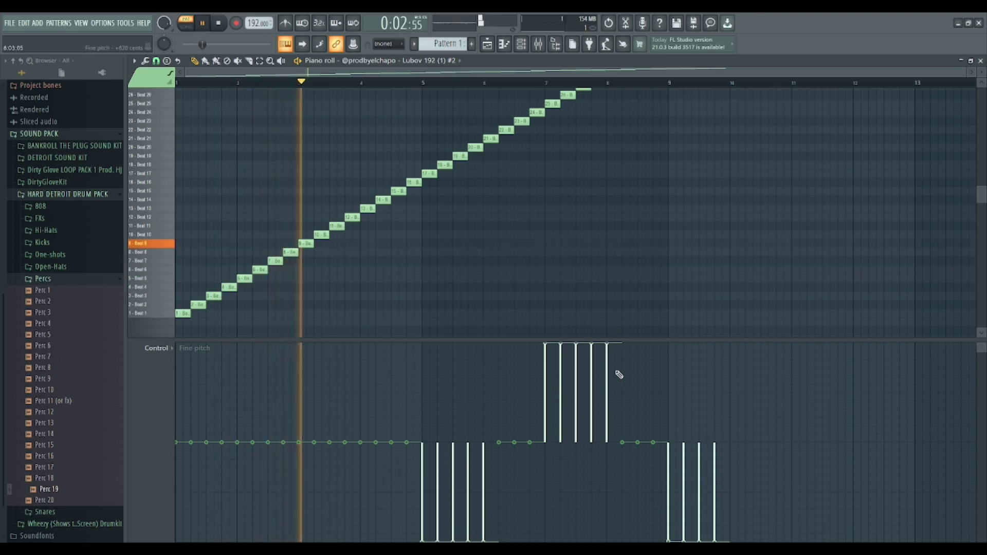
click(611, 443)
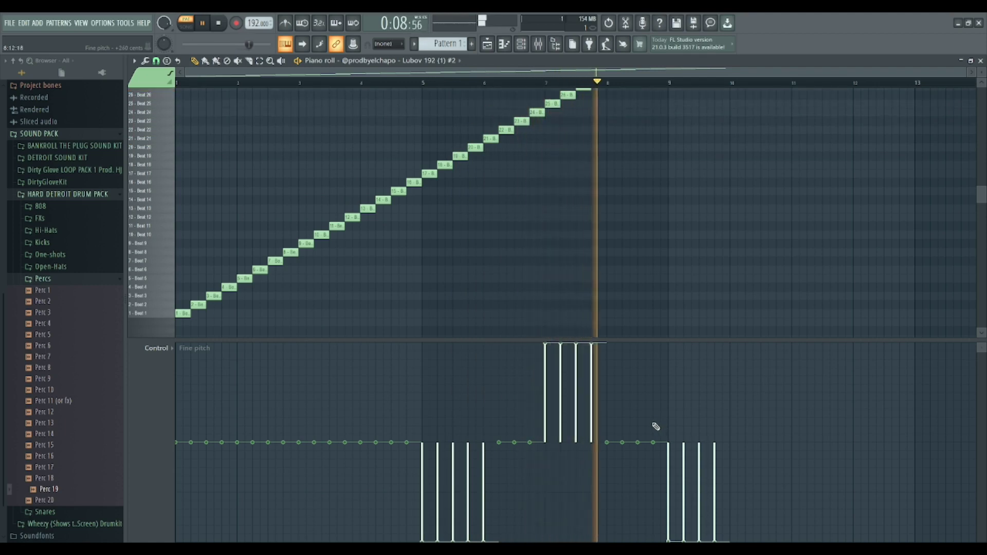
key(space)
click(546, 427)
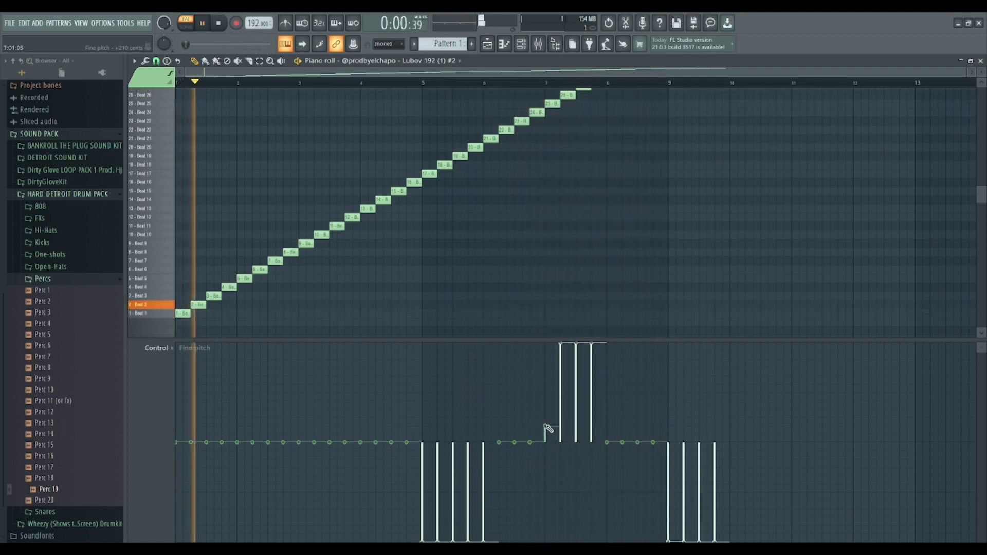
click(576, 368)
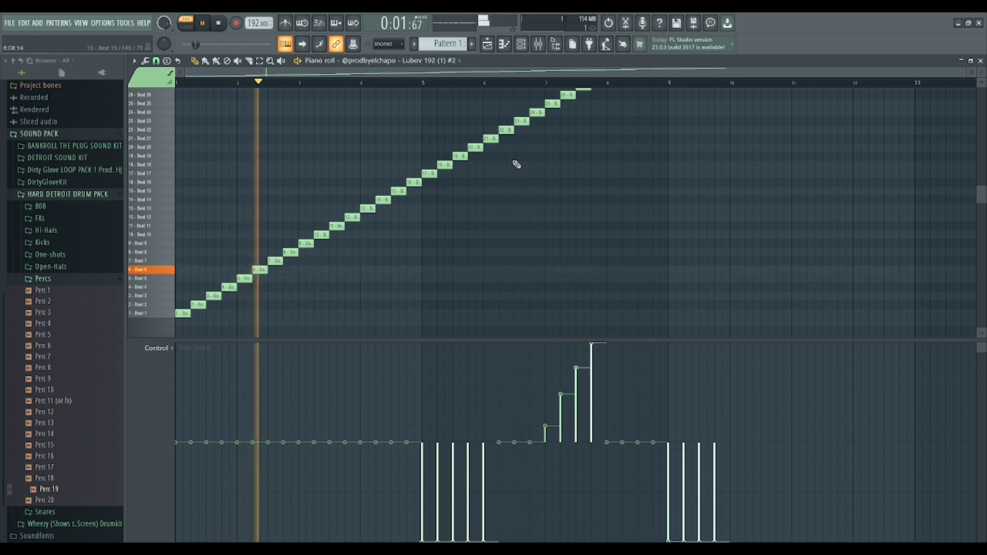
scroll(490, 238, down, 1)
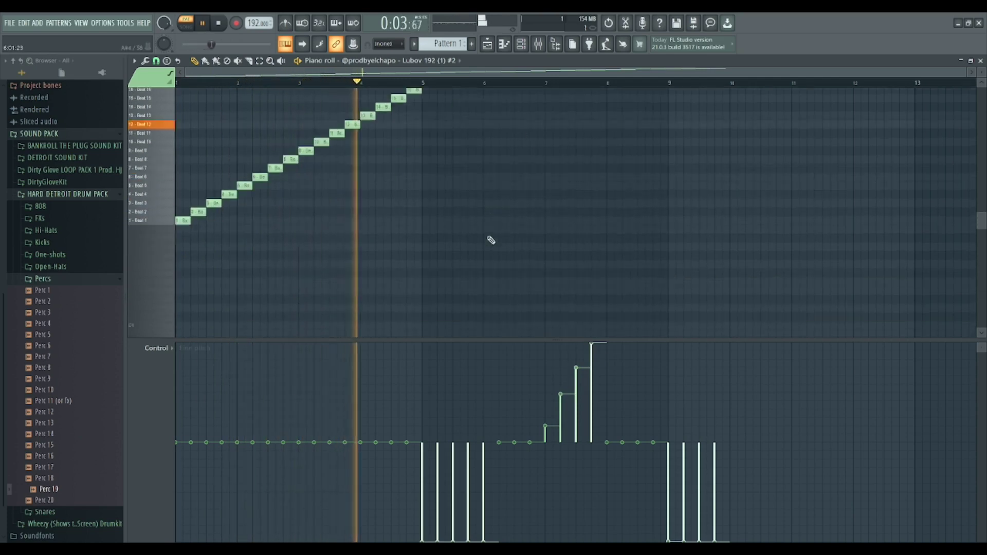
scroll(499, 246, down, 4)
scroll(512, 254, up, 8)
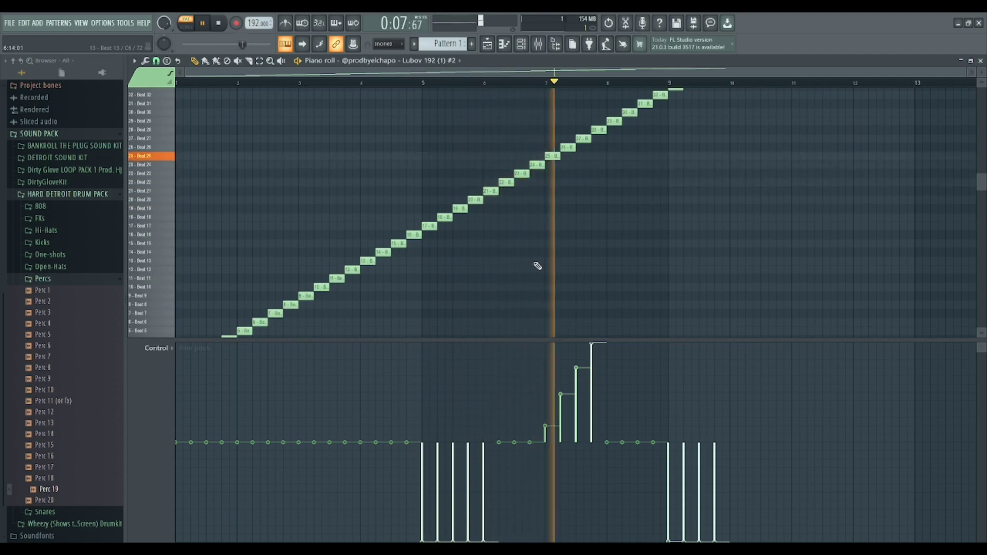
Step: Drop the fine pitch of all remaining slices between bars 6 and 9 to the minimum
drag(599, 440, 540, 443)
click(533, 445)
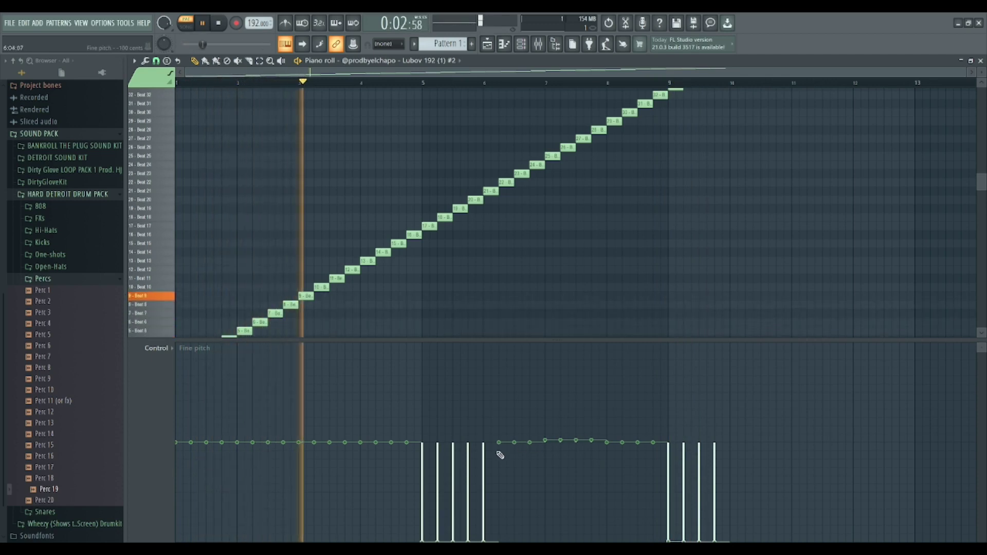
mouse_move(498, 452)
mouse_down()
mouse_move(574, 545)
mouse_move(663, 546)
mouse_up()
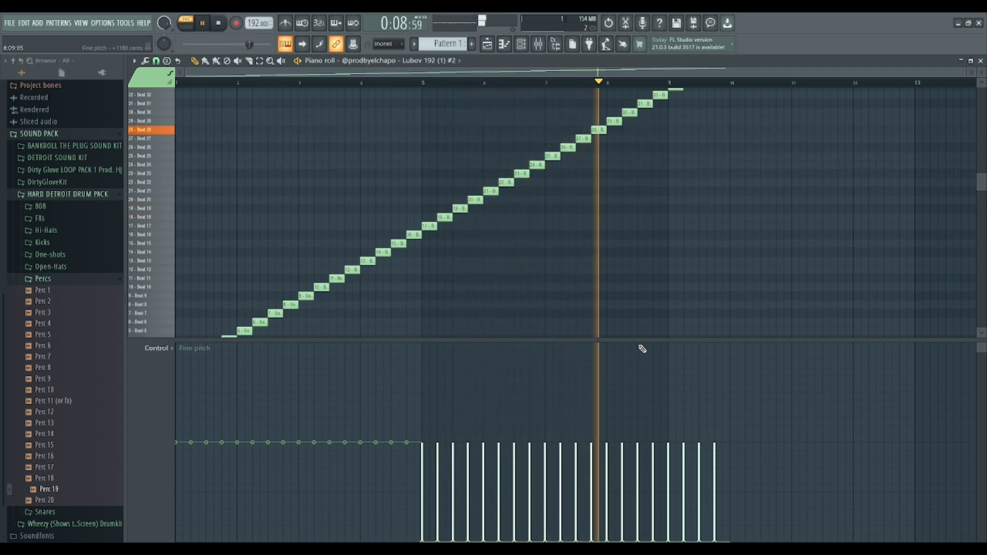
Step: Delete the four slice notes after bar 9, Beat 33 through Beat 36
scroll(712, 333, up, 3)
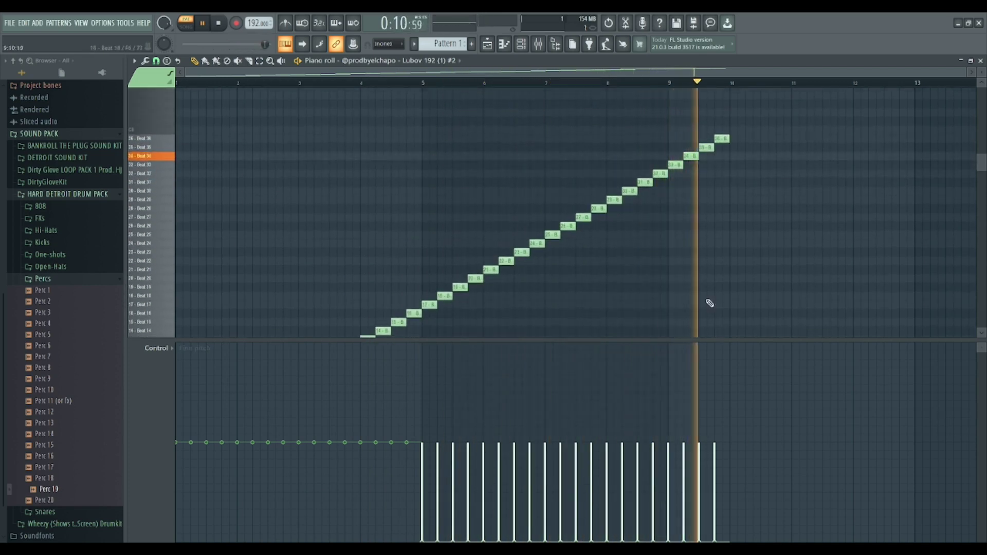
right_click(722, 138)
right_click(707, 147)
right_click(692, 156)
right_click(676, 164)
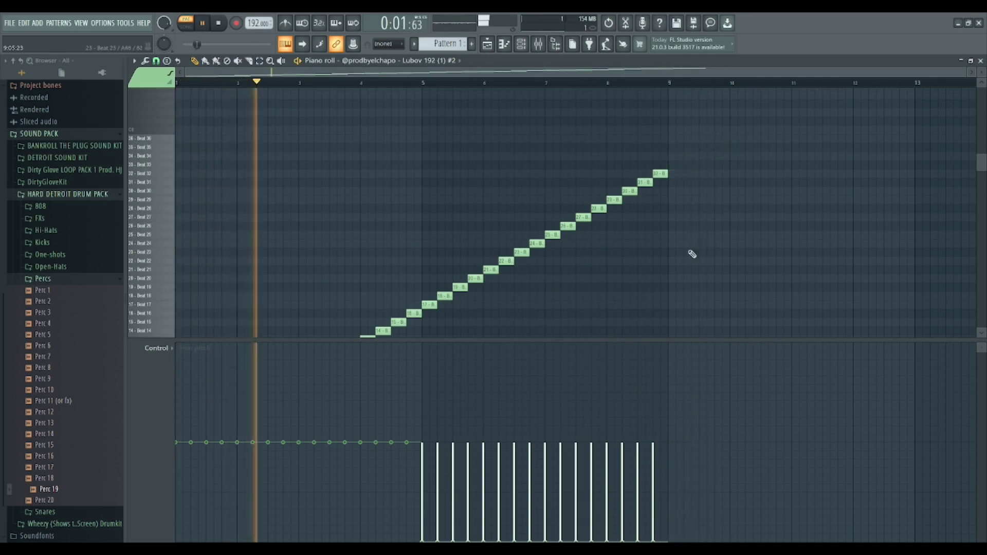
Step: Place a note on the row just below Beat 1 in the last quarter of bar 8
scroll(690, 253, down, 2)
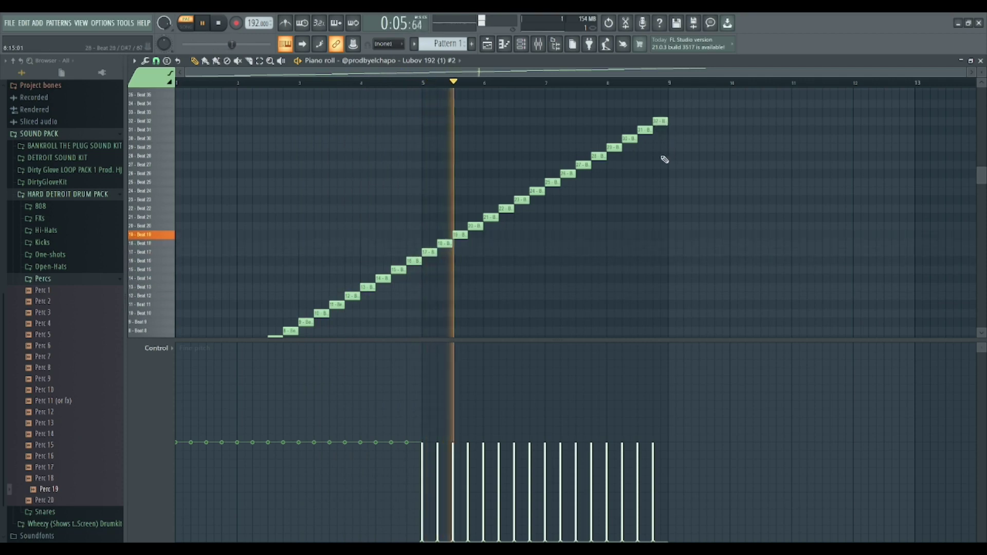
scroll(658, 304, down, 3)
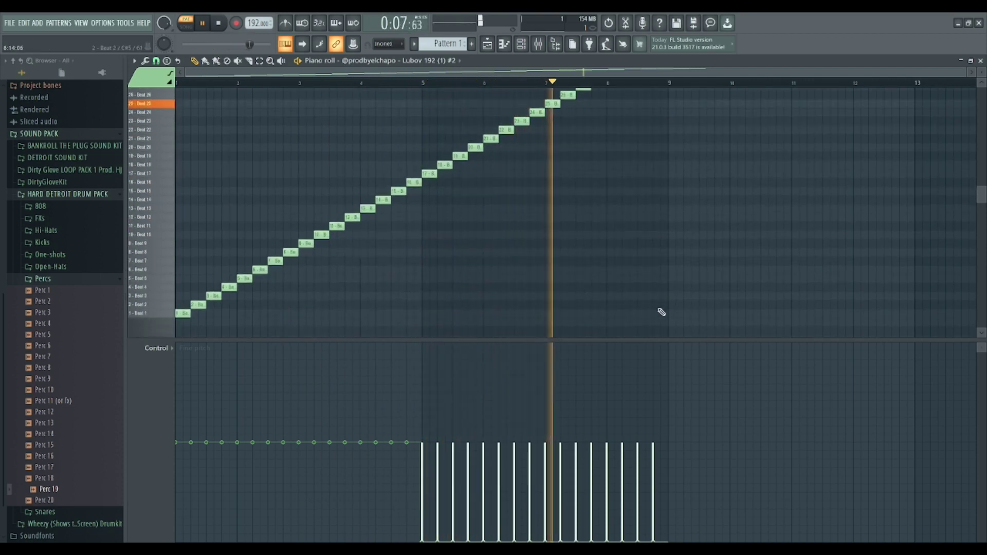
click(657, 323)
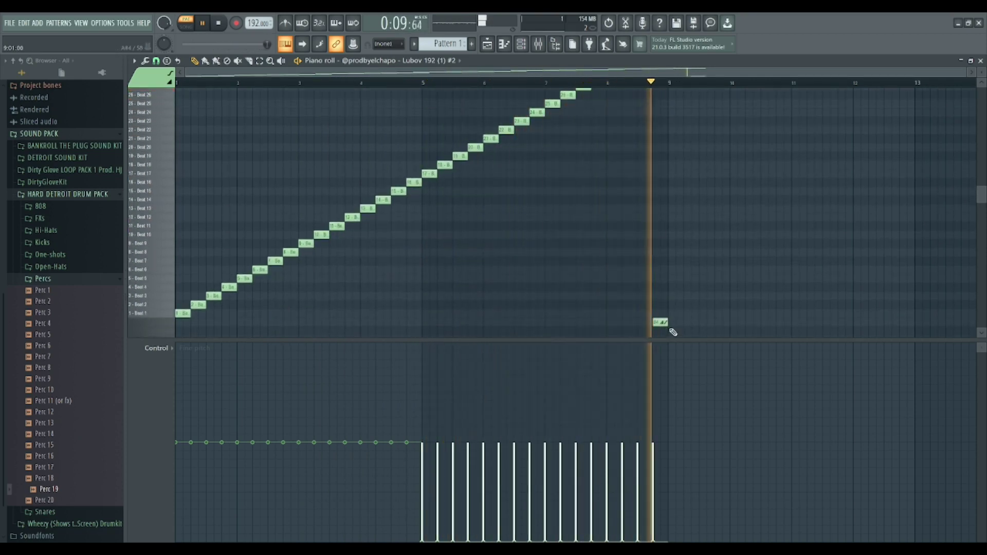
scroll(566, 286, down, 1)
scroll(500, 274, down, 1)
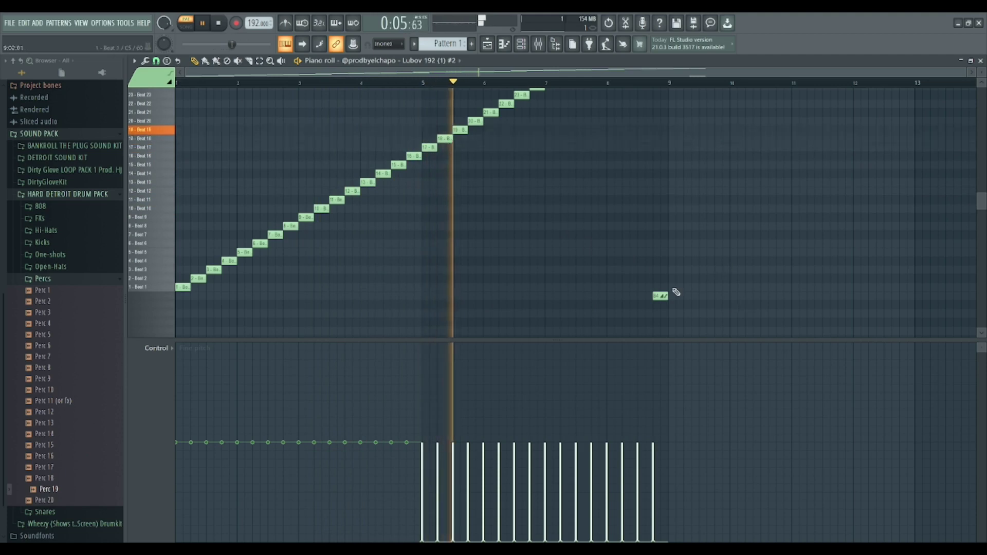
scroll(386, 269, up, 3)
scroll(462, 216, up, 3)
Step: Add the 808 3 sample from the HARD DETROIT DRUM PACK to the Channel rack as a new channel
click(515, 44)
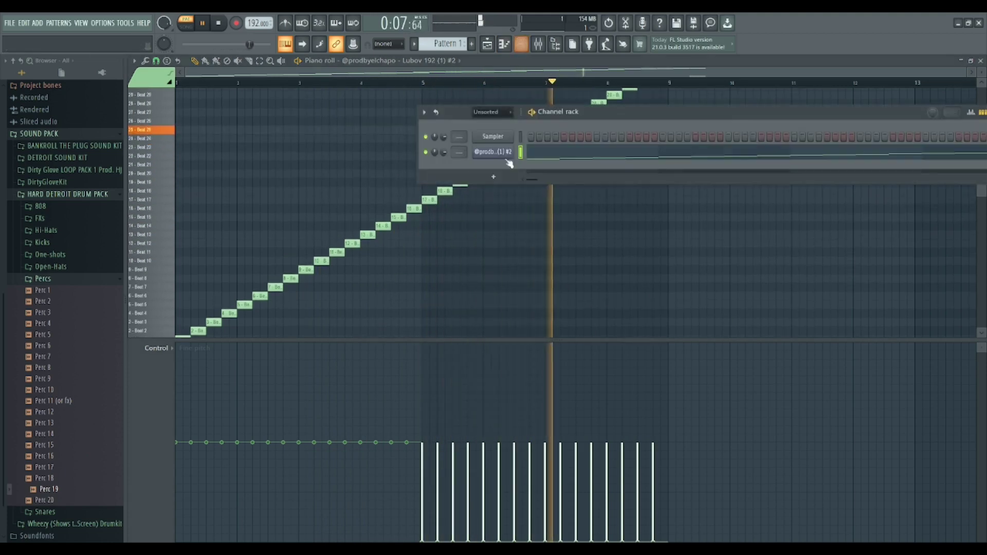
click(103, 278)
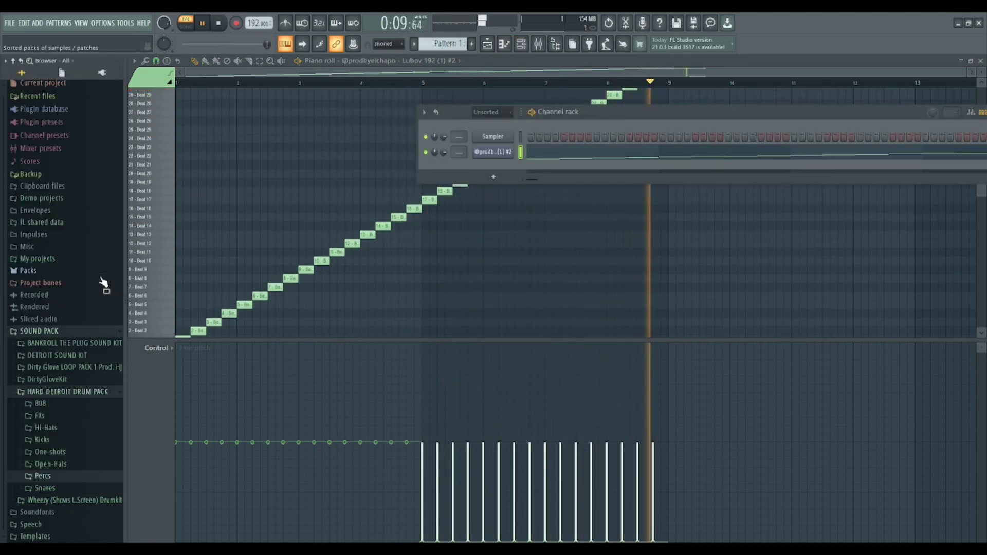
click(67, 405)
click(52, 428)
click(56, 438)
drag(52, 441, 72, 427)
drag(467, 204, 493, 168)
Step: Normalize the 808 3 sample, turn off its loop points and enable its volume envelope
click(495, 168)
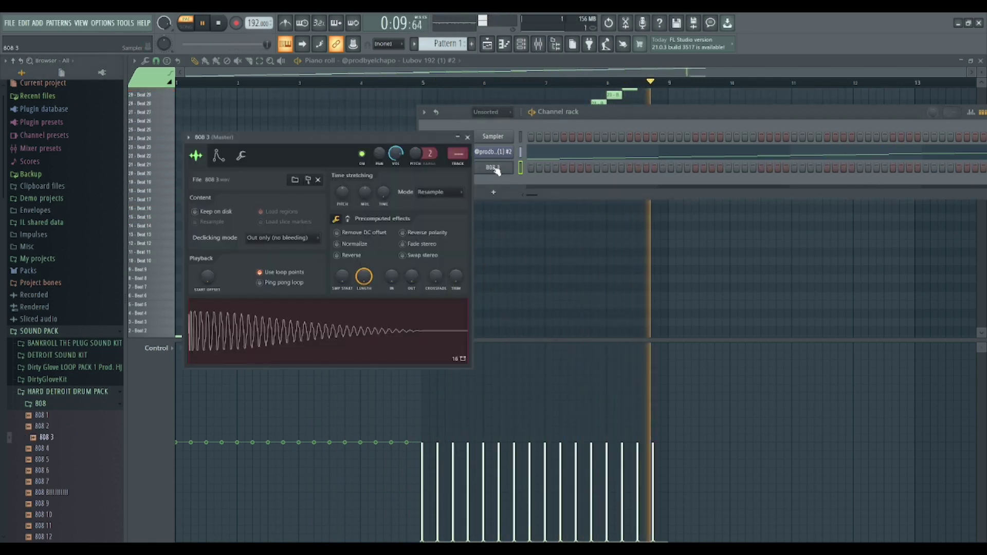
click(337, 244)
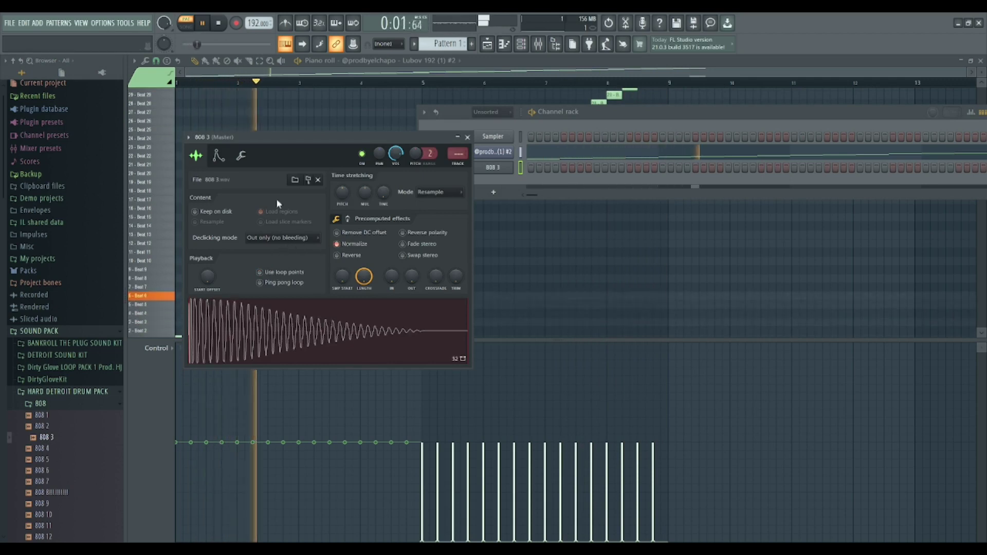
click(218, 155)
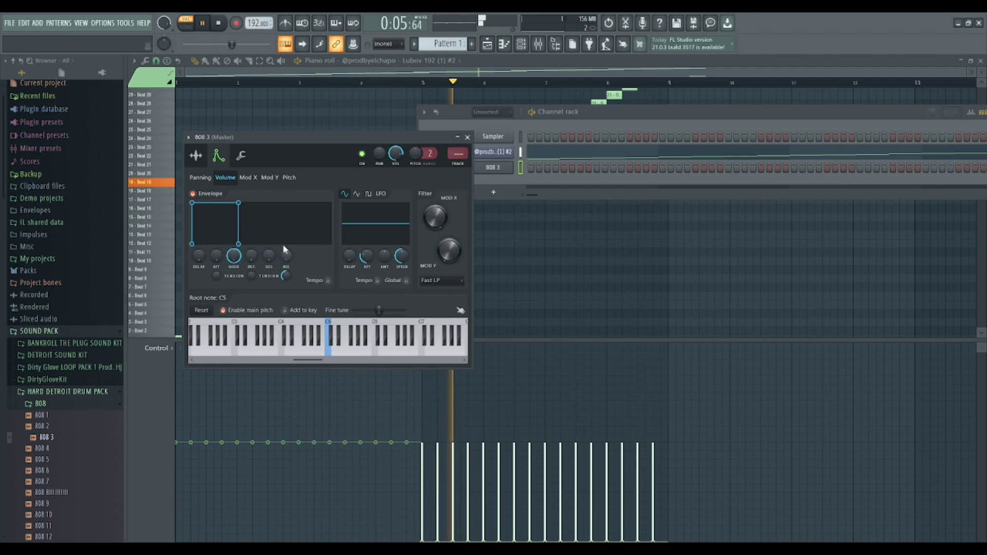
click(250, 158)
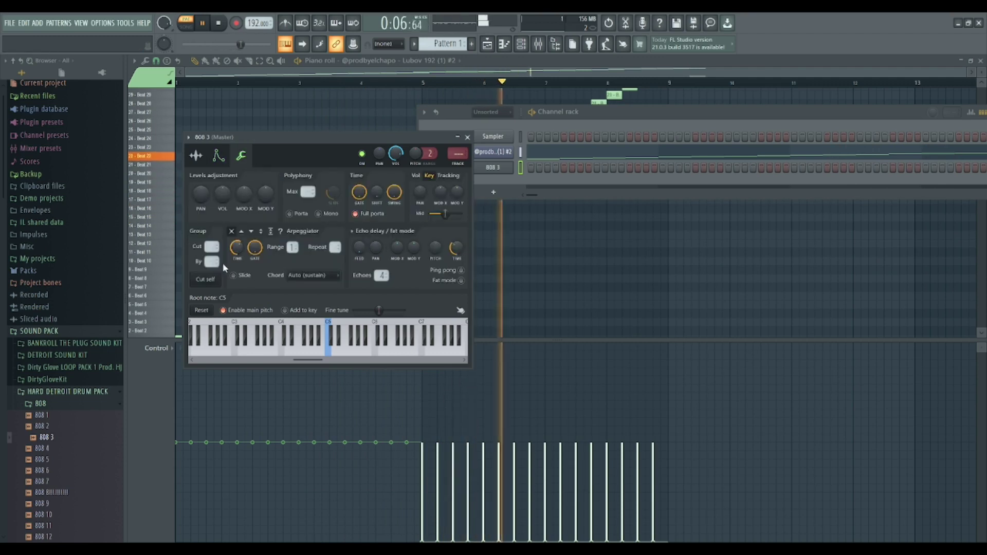
click(468, 137)
Step: Add Snare 2 from the drum pack's Snares folder to the Channel rack, with hits on steps 9 and 25
click(60, 405)
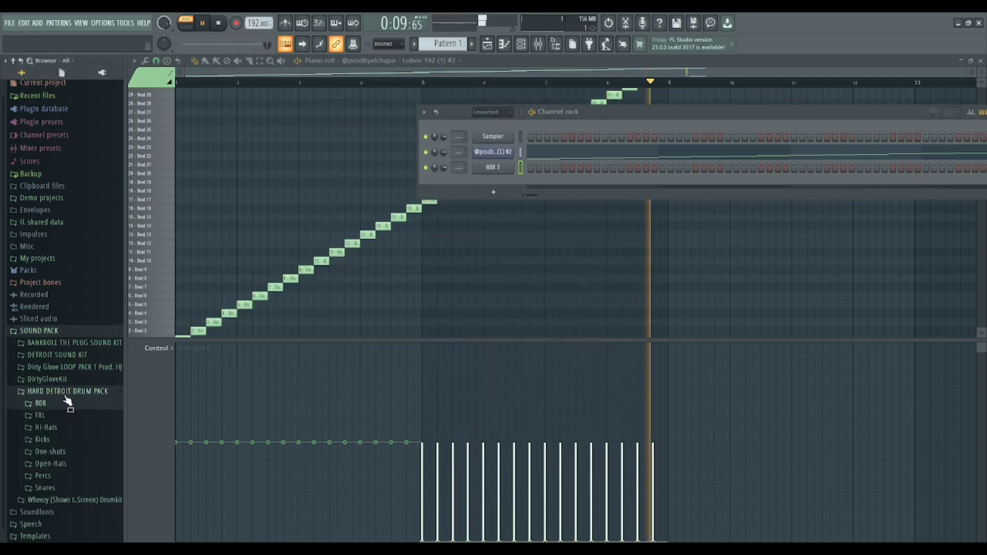
click(77, 489)
scroll(81, 537, down, 4)
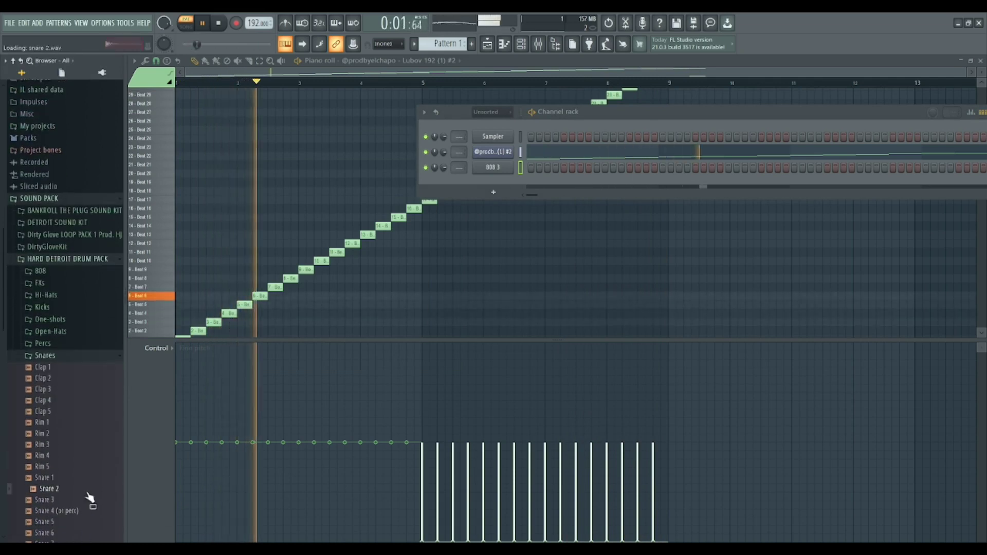
key(space)
key(space)
click(61, 492)
drag(57, 493, 506, 181)
click(565, 184)
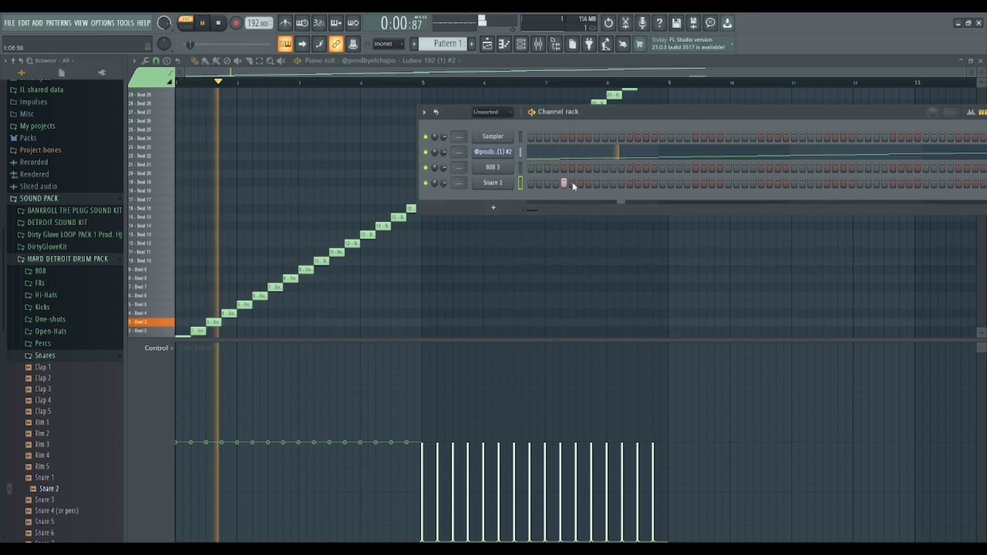
click(728, 184)
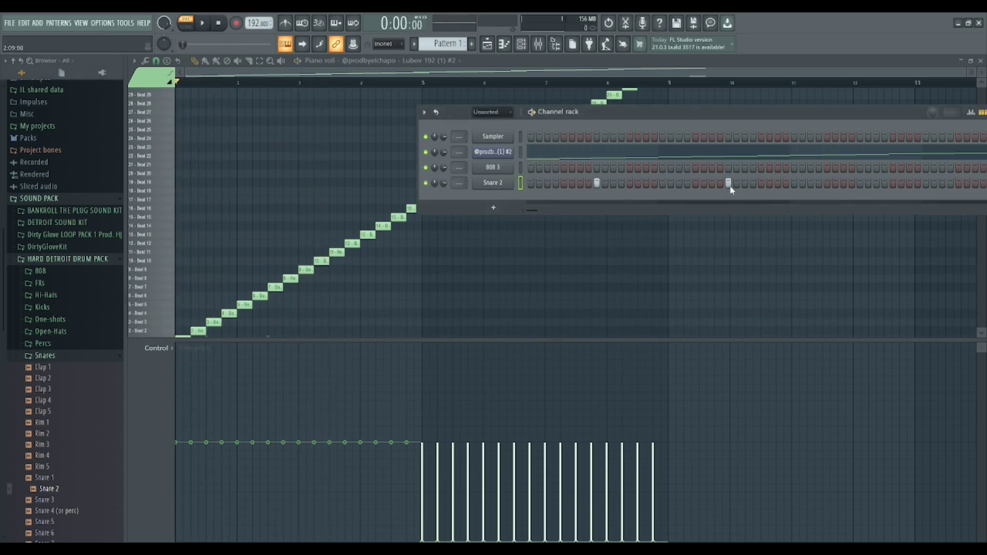
Step: Duplicate the two Snare 2 hits in the piano roll so they also fall midway through bars 3 and 4
click(510, 184)
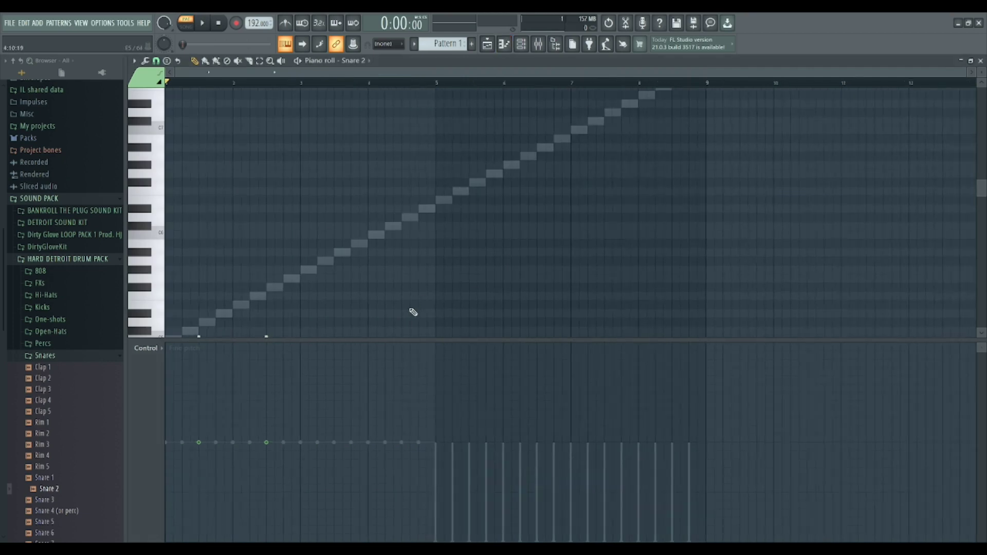
drag(340, 218, 97, 146)
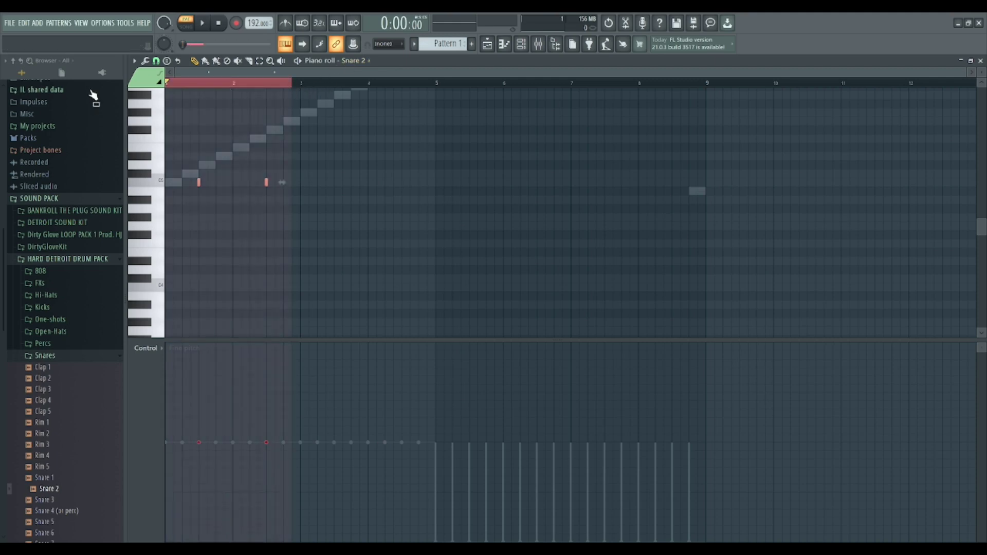
key(ctrl+b)
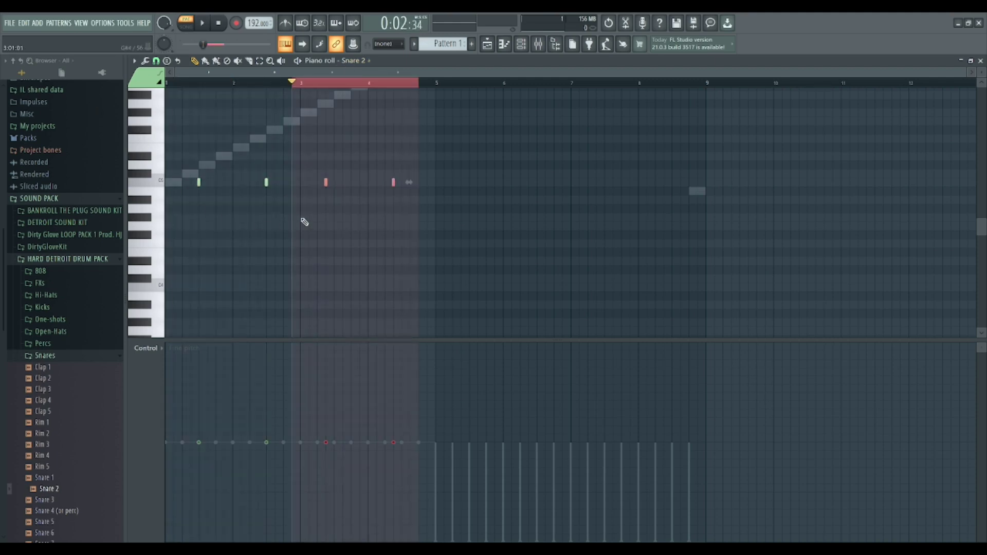
scroll(319, 224, up, 1)
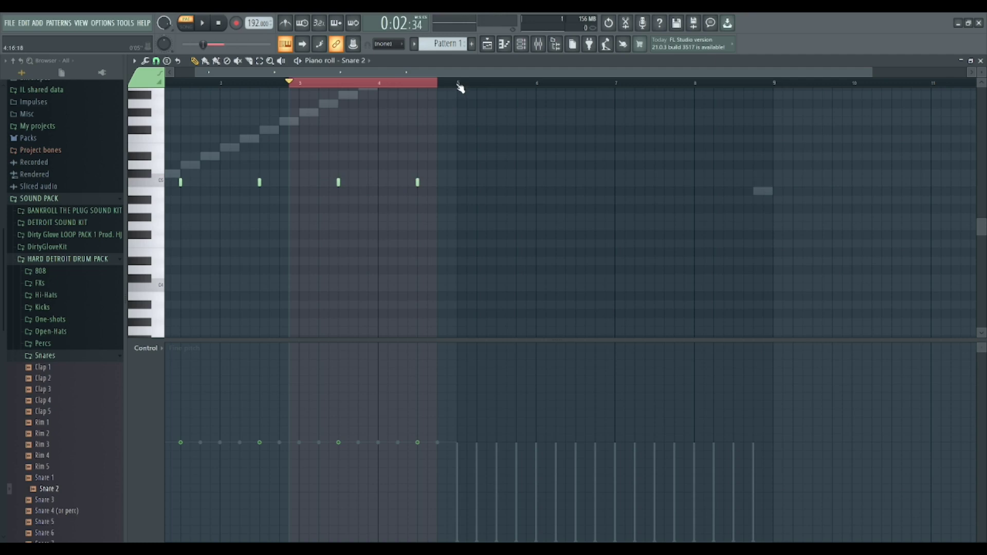
Step: Duplicate the four Snare 2 hits in the piano roll so they also fall midway through bars 5 to 8
drag(457, 87, 82, 96)
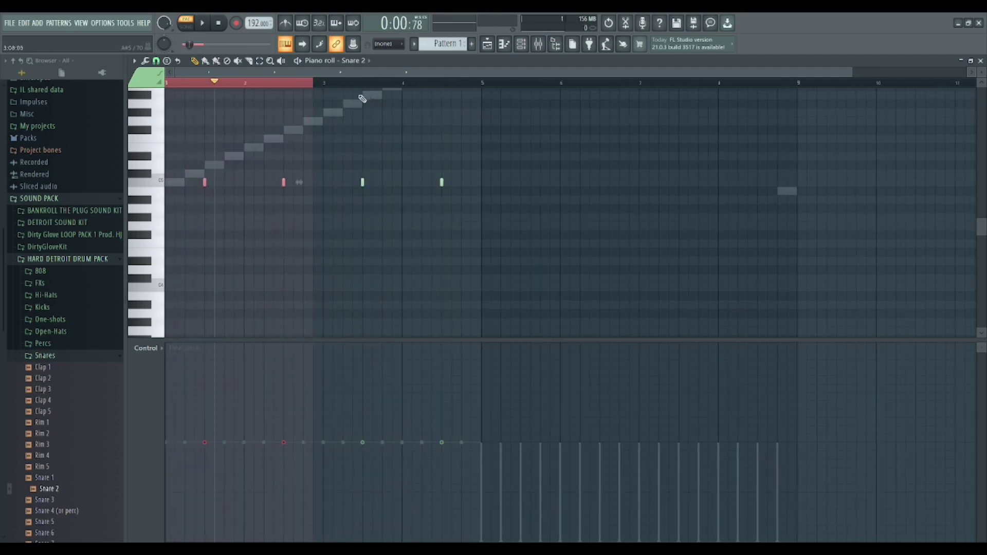
click(484, 87)
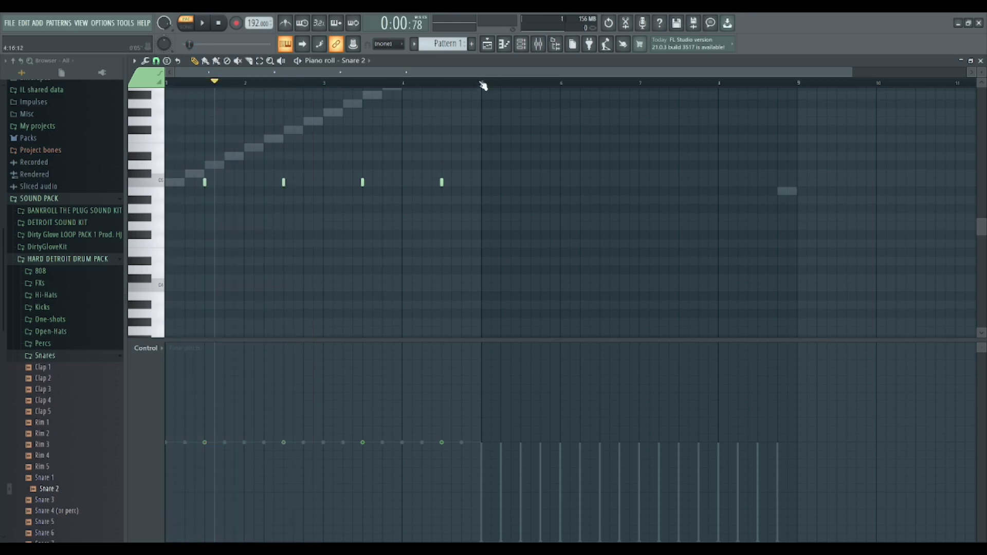
drag(477, 86, 2, 86)
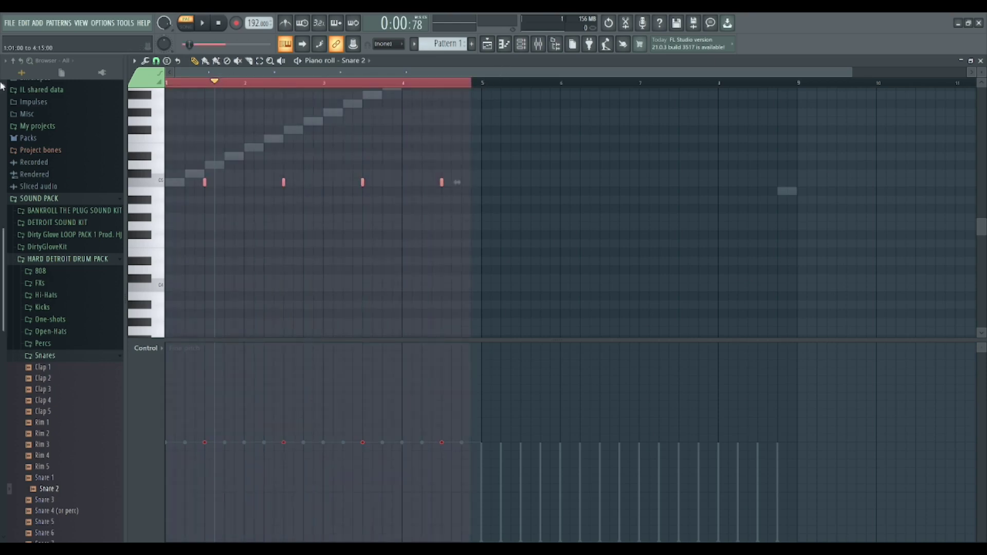
key(ctrl+b)
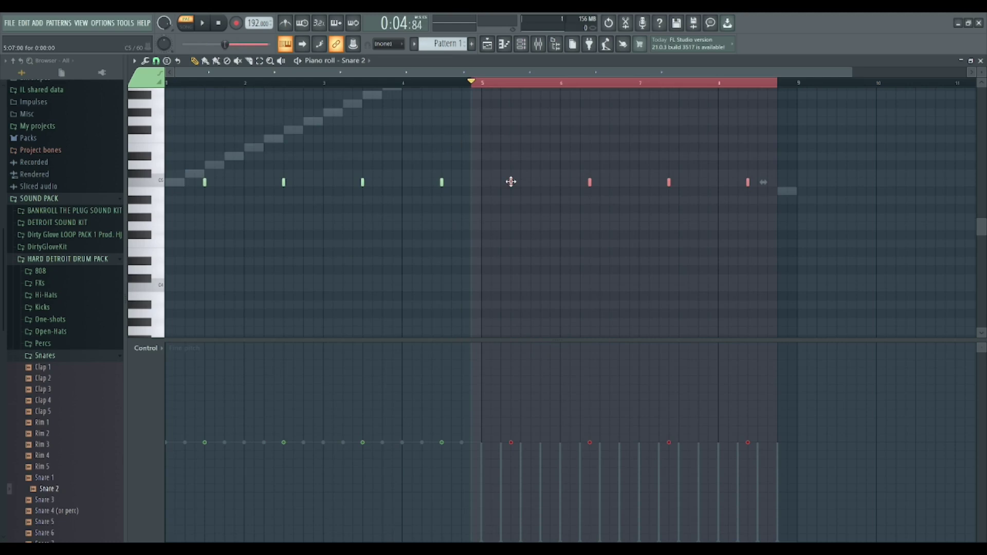
key(space)
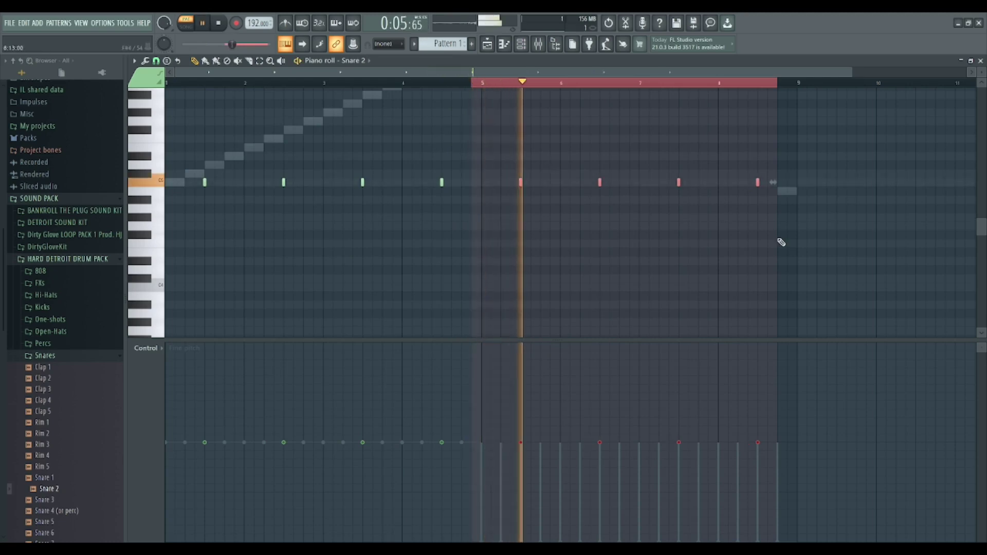
scroll(772, 246, up, 2)
Step: Enable the volume envelope of the Snare 2 channel and bring up its miscellaneous functions
click(521, 45)
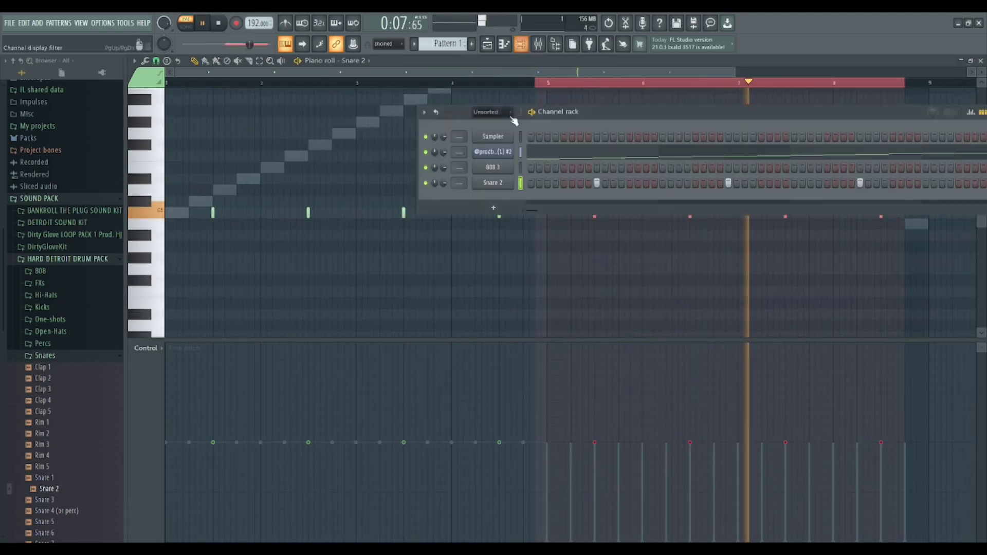
click(497, 186)
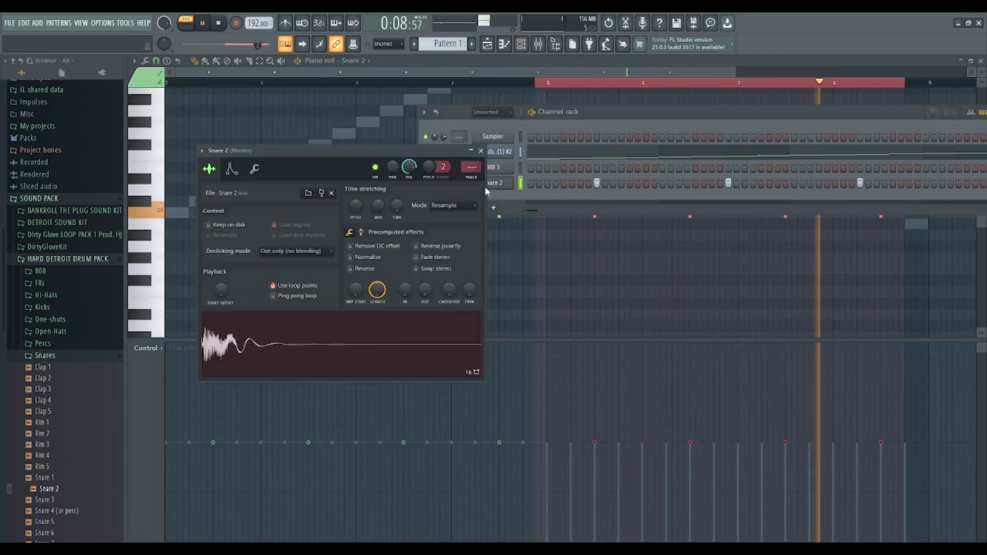
click(232, 169)
drag(229, 269, 236, 273)
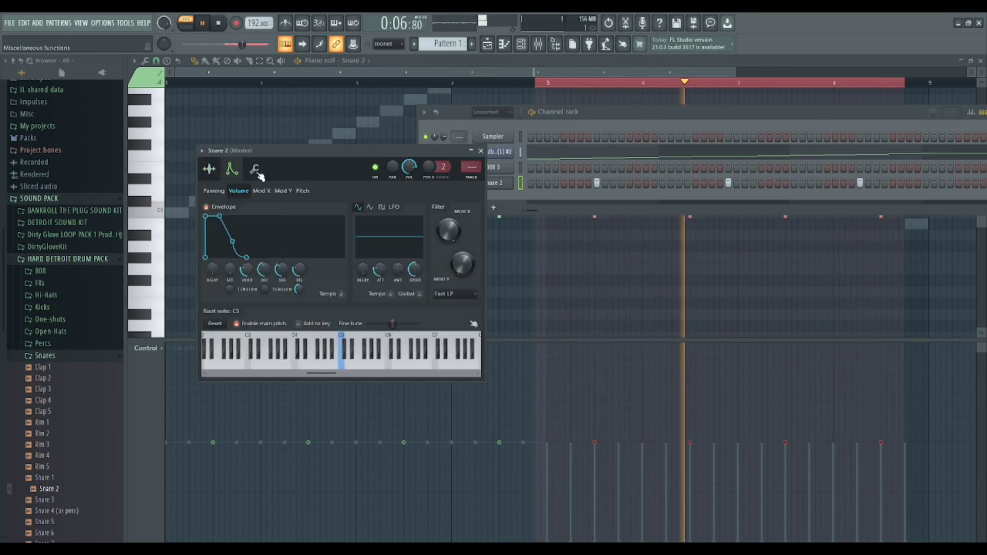
click(254, 169)
click(481, 151)
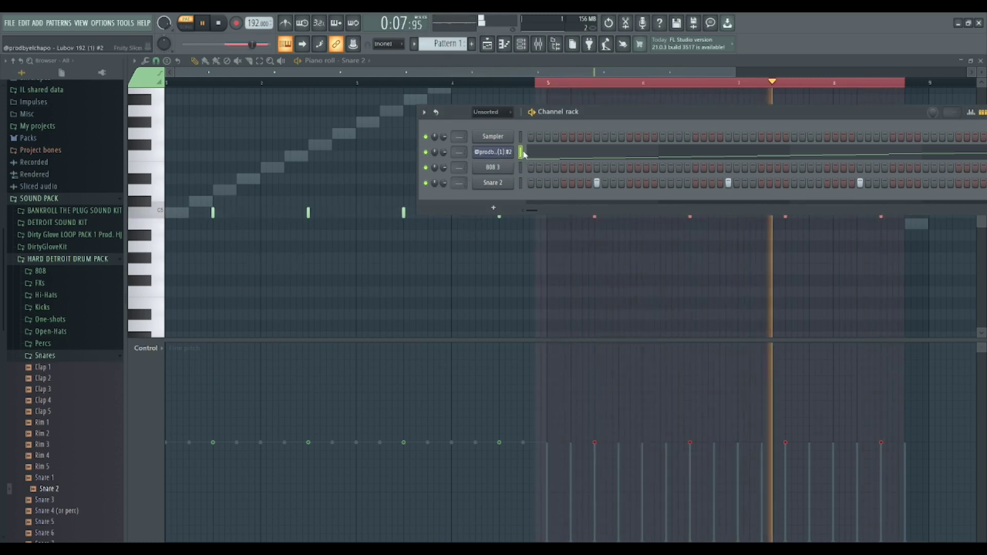
Step: Move the sample loop's slide note at the end of bar 8 up to the Beat 1 row, and clear the time selection
click(533, 155)
scroll(945, 275, down, 1)
scroll(941, 280, up, 4)
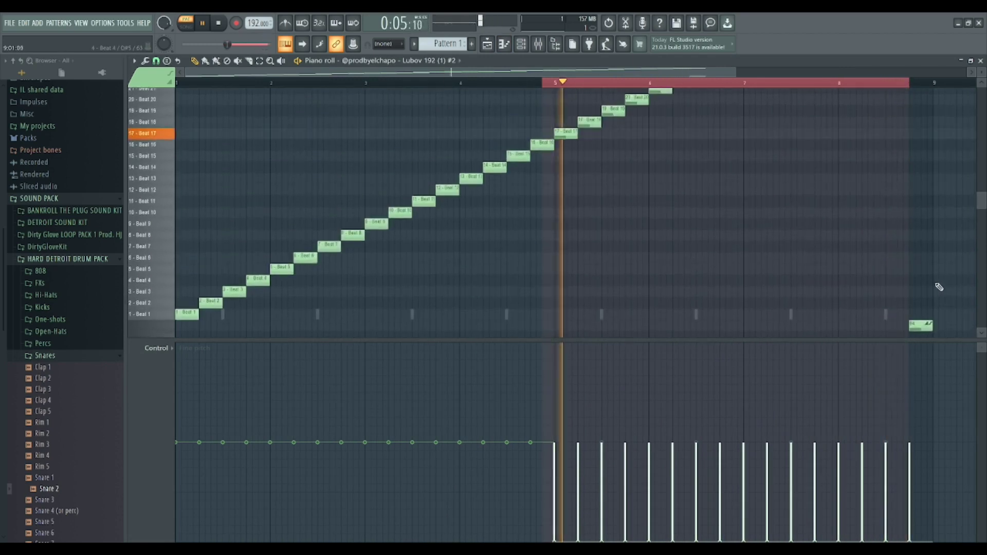
scroll(939, 287, down, 2)
mouse_move(924, 258)
mouse_down()
mouse_move(924, 235)
mouse_move(923, 251)
mouse_up()
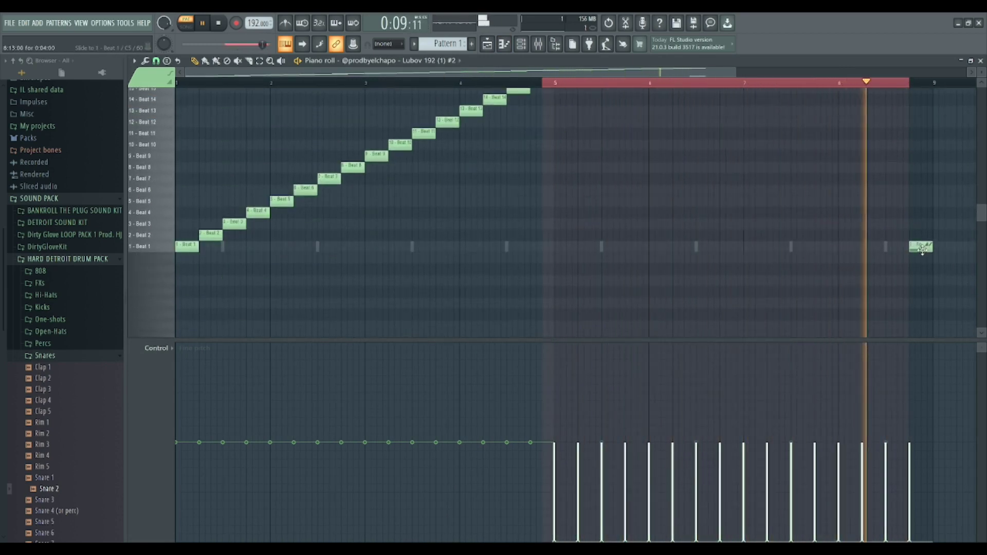
scroll(912, 273, up, 3)
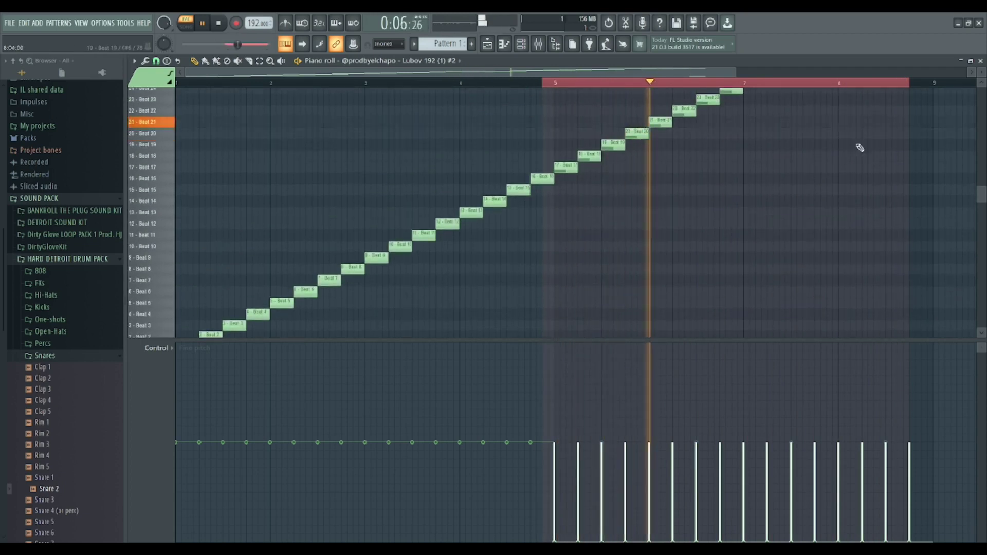
right_click(919, 84)
scroll(922, 163, down, 4)
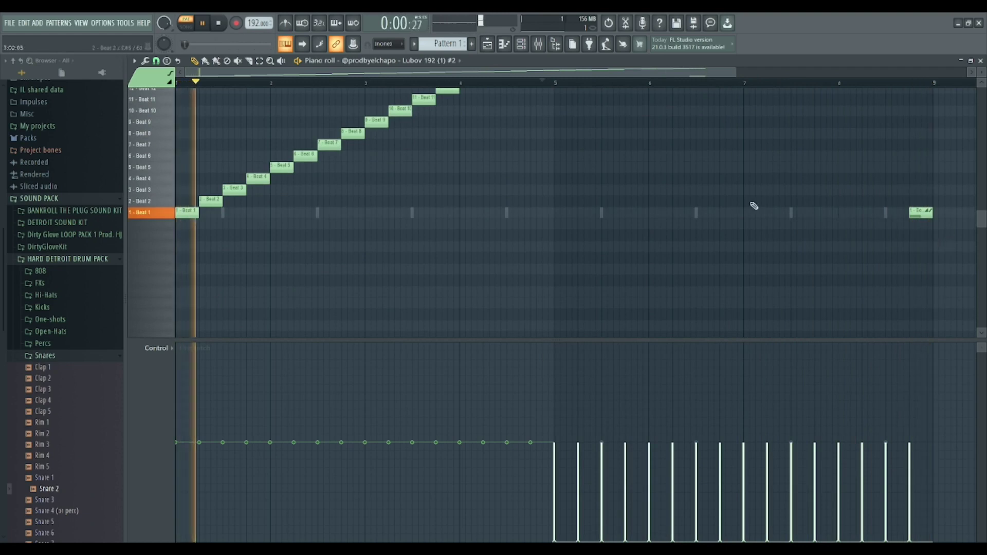
Step: Add OP 2 and OP 1 from the drum pack's Open-Hats folder to the Channel rack, with an OP 2 hit on step 1
key(F6)
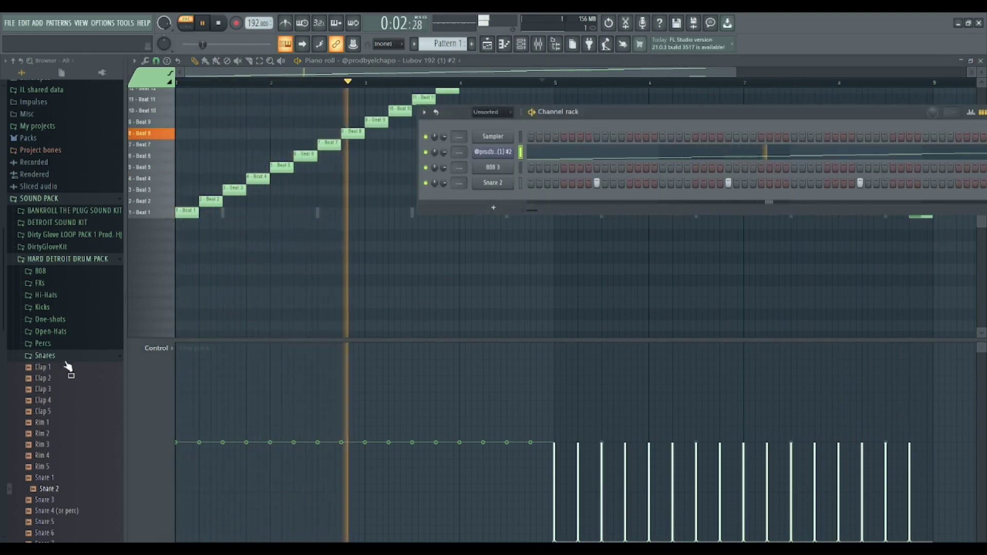
click(49, 356)
click(50, 464)
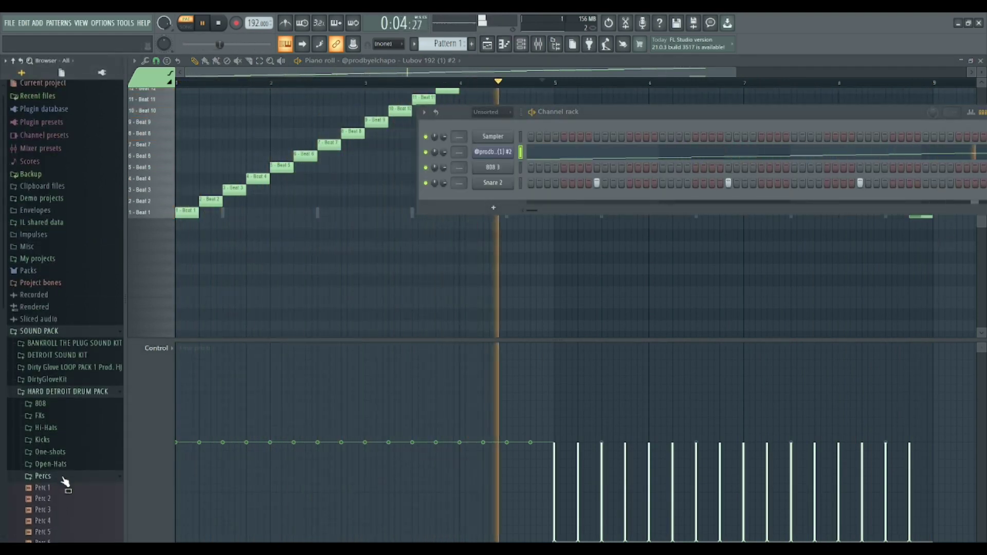
drag(49, 498, 61, 505)
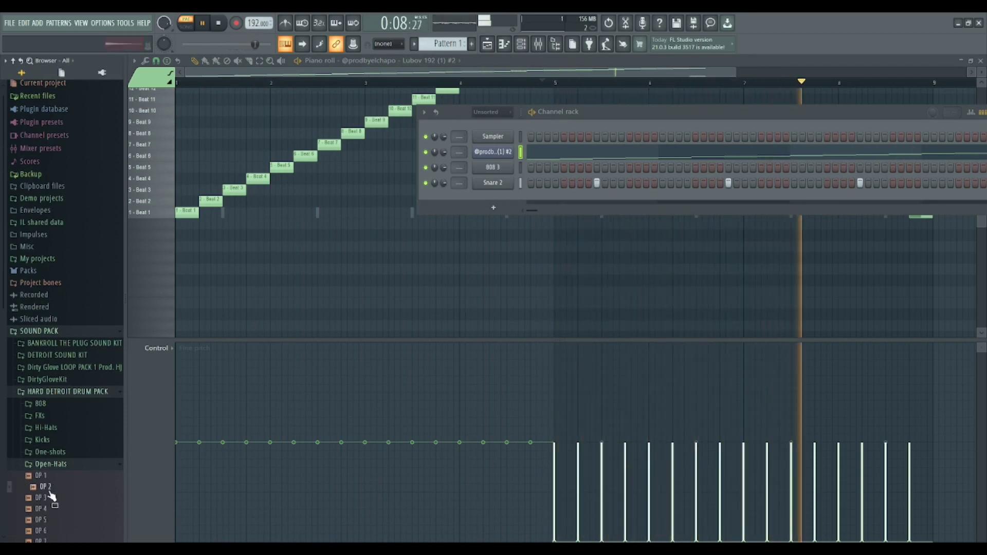
drag(50, 491, 507, 201)
drag(42, 476, 50, 476)
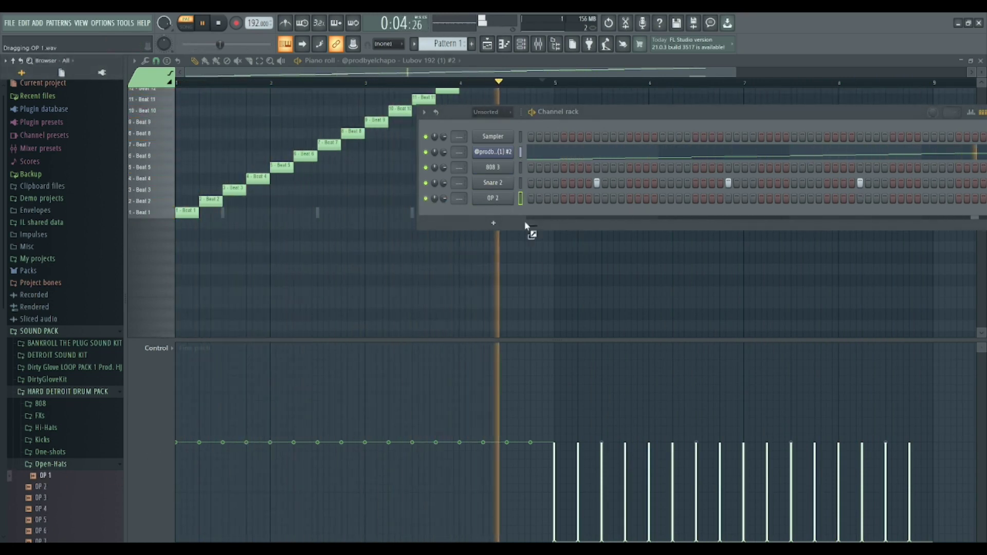
drag(496, 212, 498, 216)
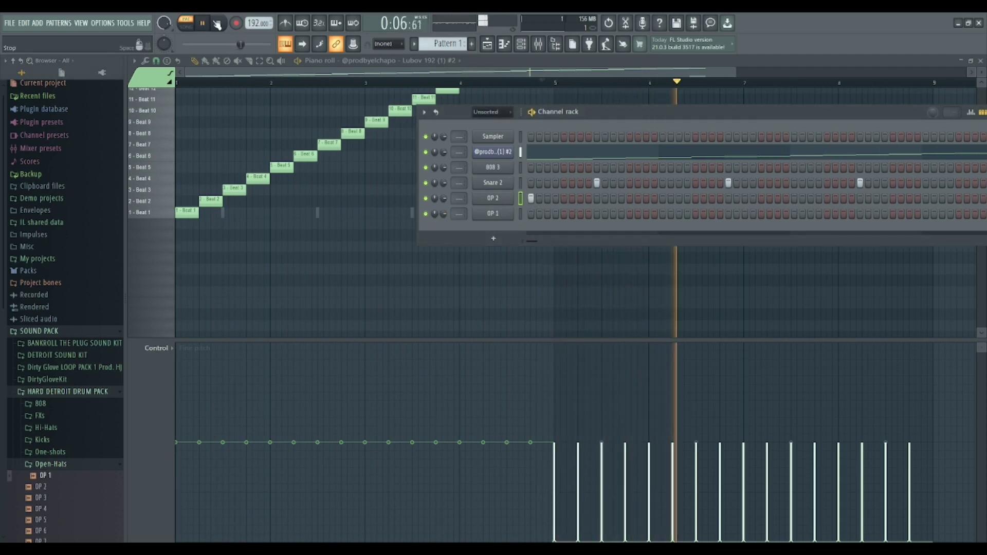
Step: Try extra OP 2 hits on steps 5 and 8 while playing the pattern
key(space)
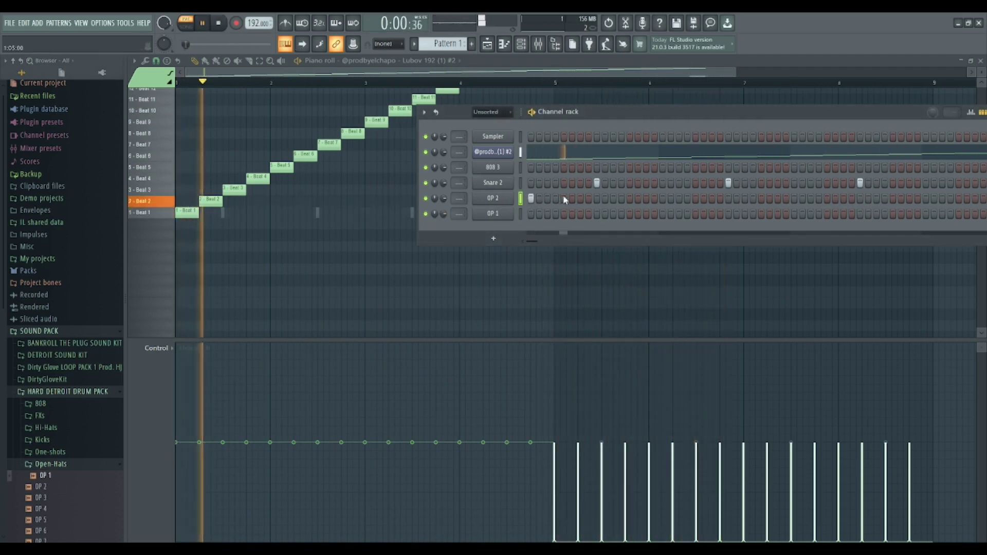
click(564, 199)
key(space)
click(589, 199)
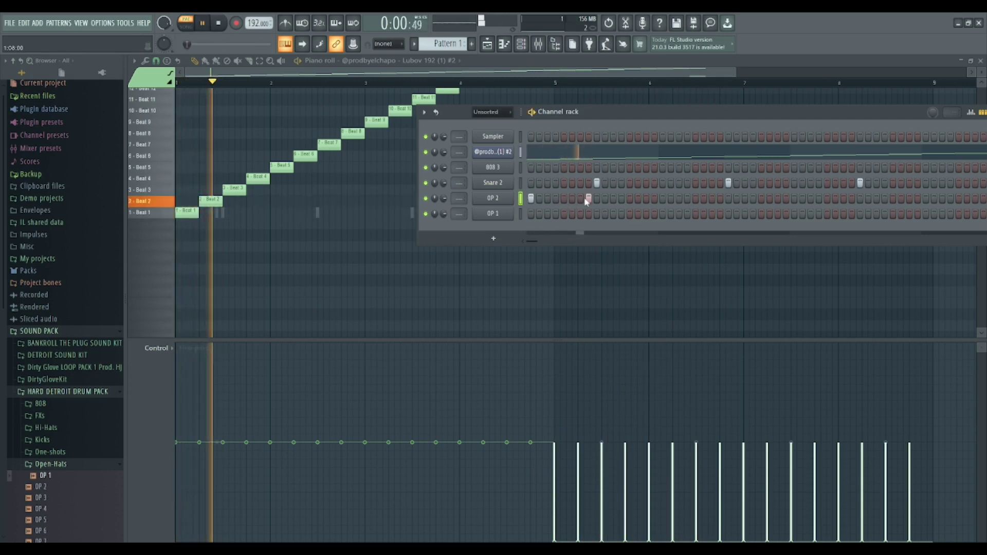
Step: Bring up OP 2's cut group settings, and place further OP 2 hits on steps 13 and 21
click(493, 202)
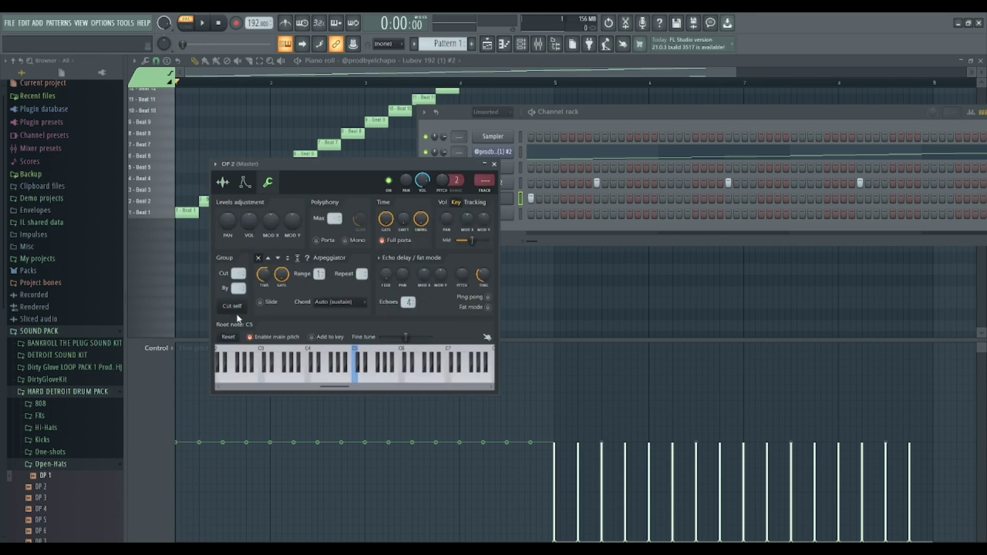
key(space)
key(Escape)
click(564, 199)
click(629, 198)
click(695, 199)
click(663, 198)
click(662, 198)
click(696, 199)
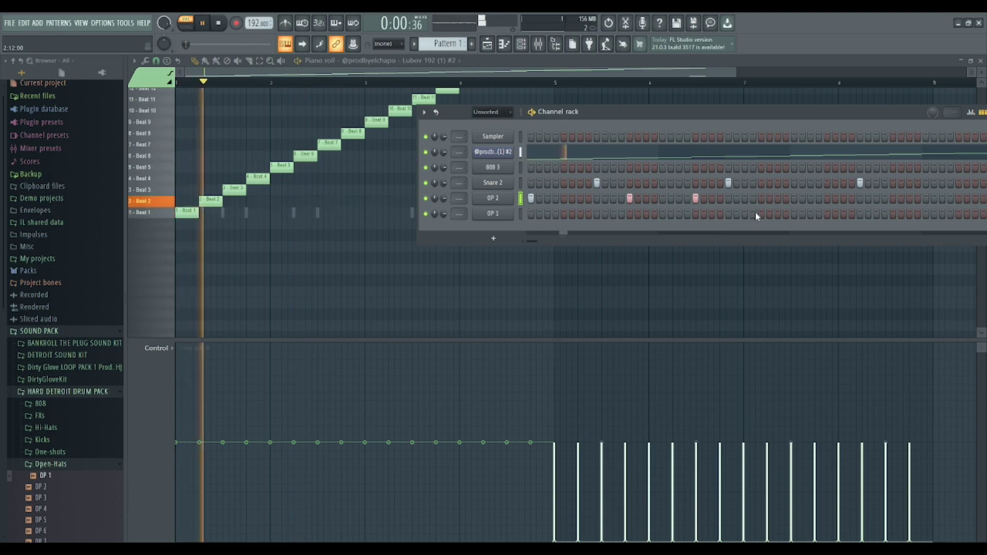
Step: Make OP 1 cut itself with Cut and By set to 5, and place its hits on steps 31 and 37
click(794, 214)
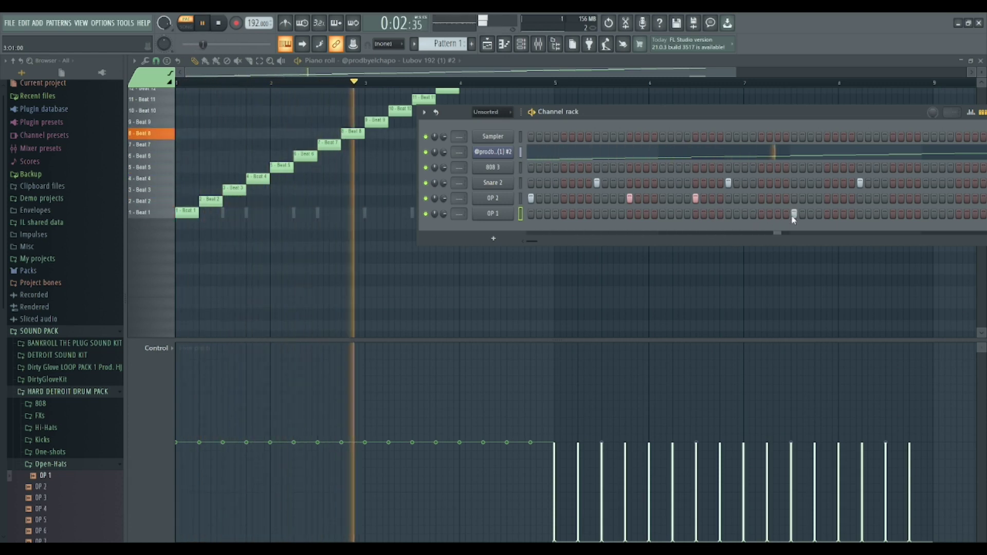
click(493, 213)
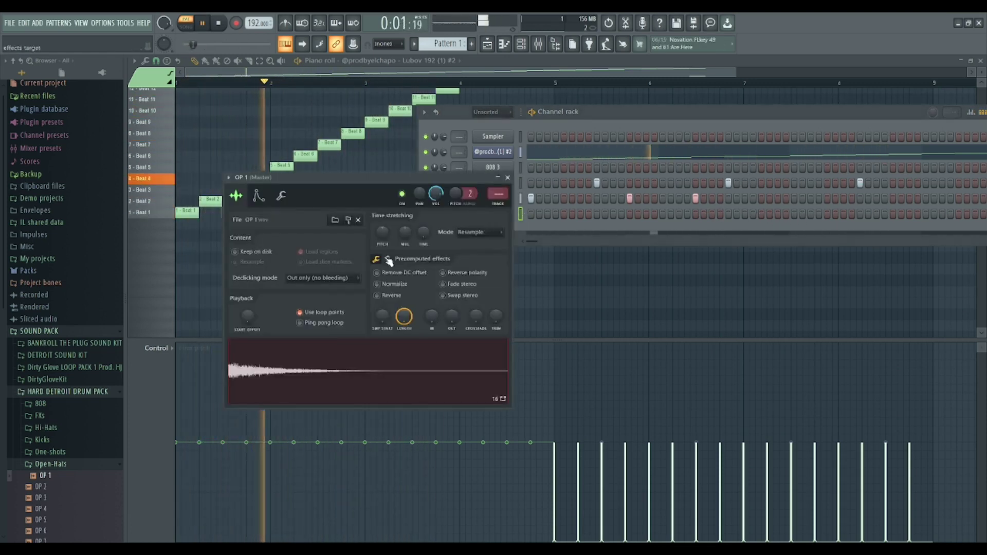
click(282, 196)
key(space)
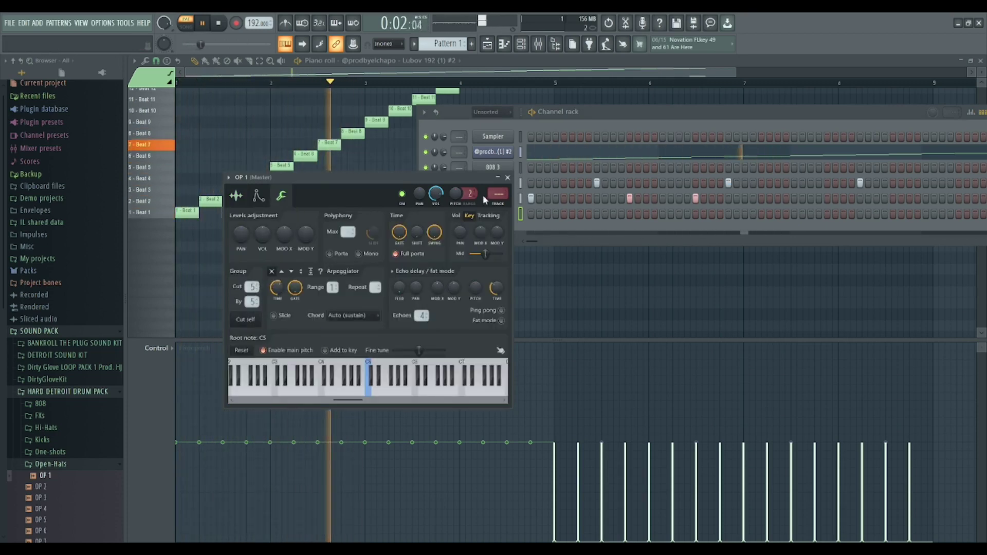
click(508, 177)
click(777, 214)
click(827, 214)
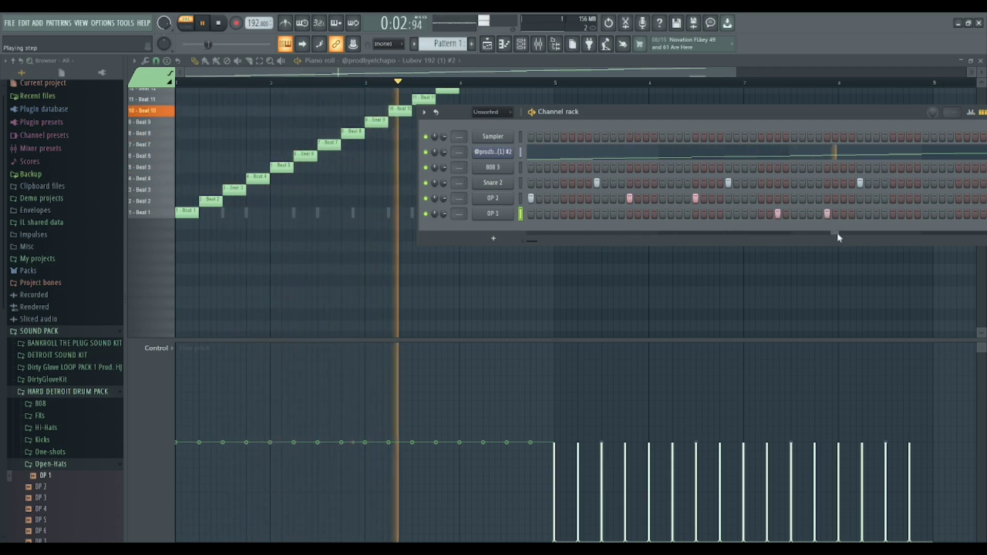
Step: Duplicate the three OP 2 hits in the piano roll from bar 3, and copy all six hits to start at bar 5
click(521, 199)
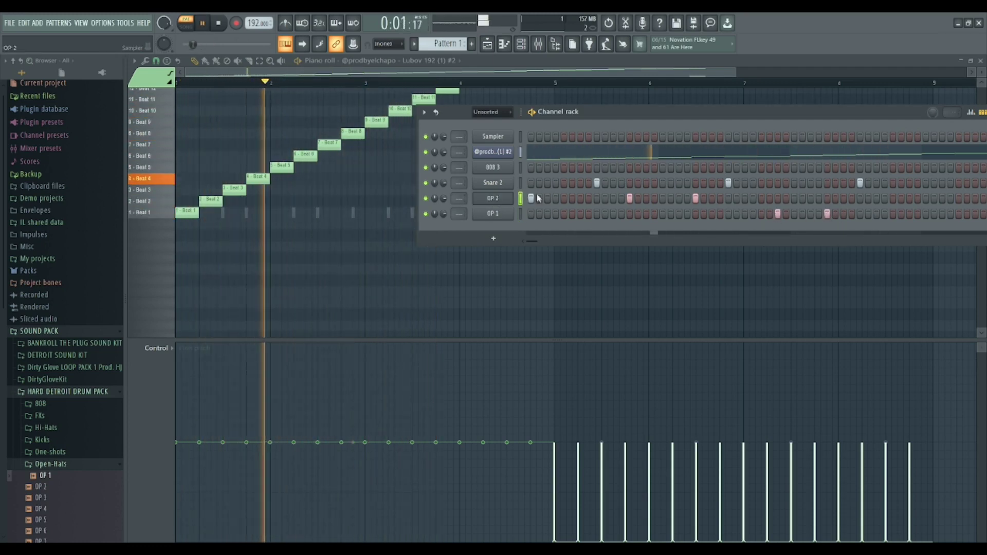
key(F7)
drag(403, 224, 167, 209)
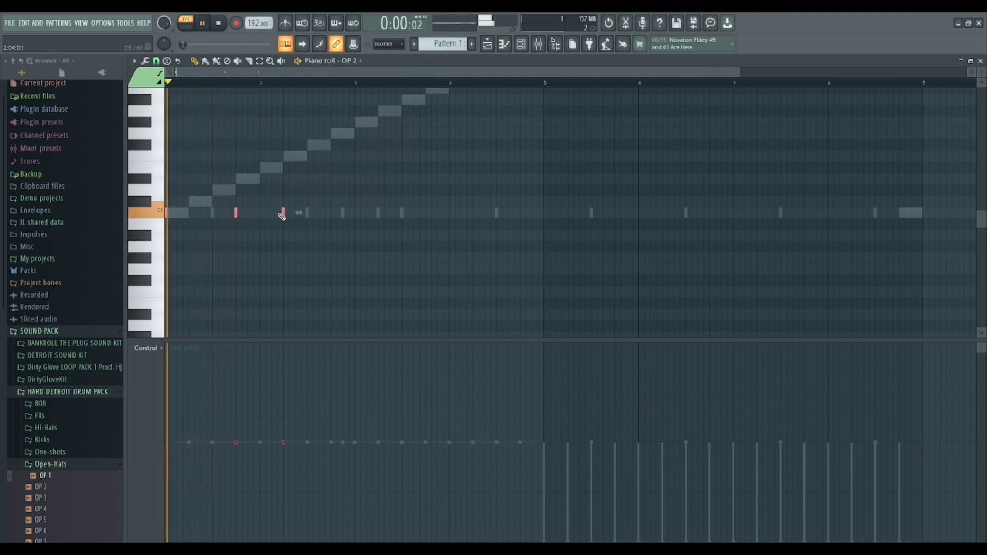
drag(282, 214, 374, 215)
drag(497, 223, 474, 224)
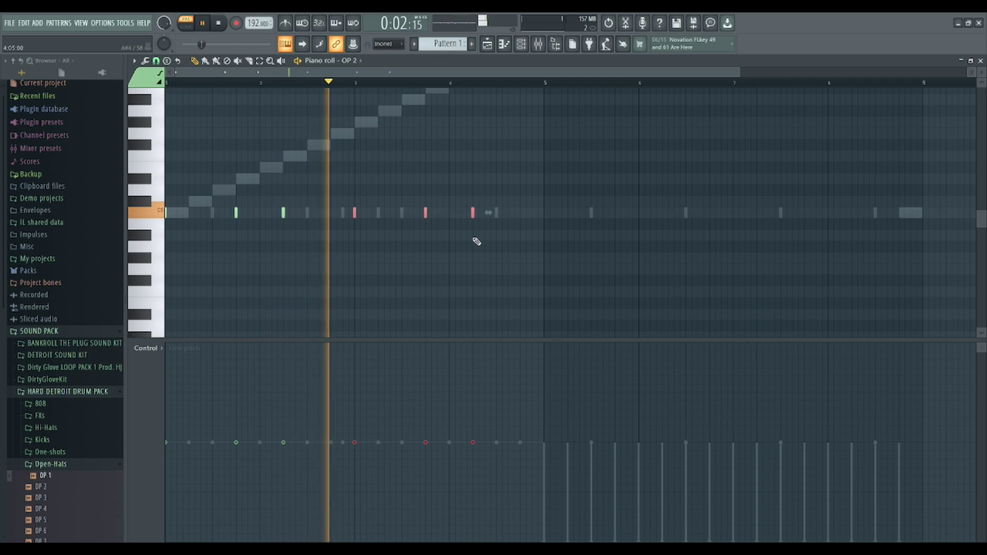
drag(555, 198, 165, 252)
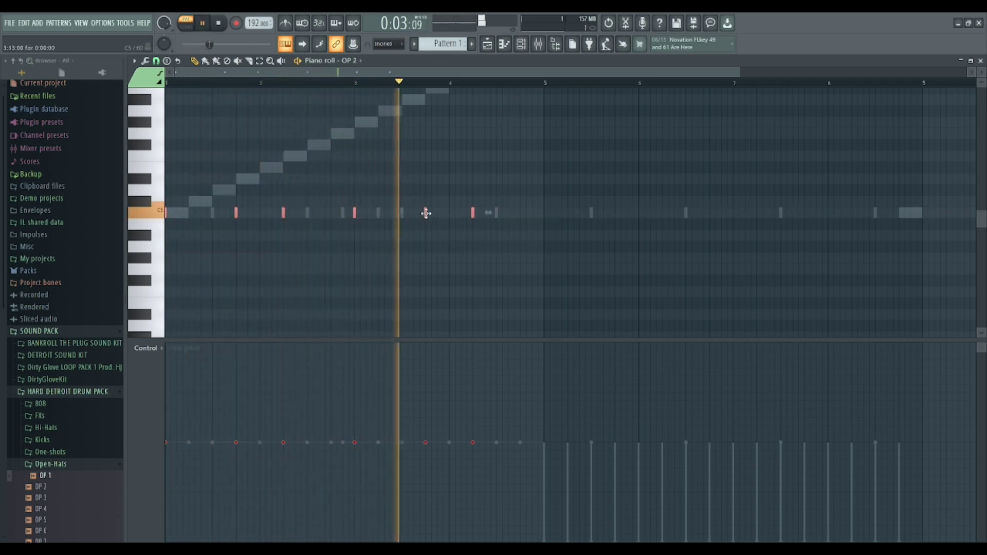
mouse_move(427, 214)
mouse_down()
mouse_move(725, 234)
mouse_move(813, 226)
mouse_move(804, 226)
mouse_up()
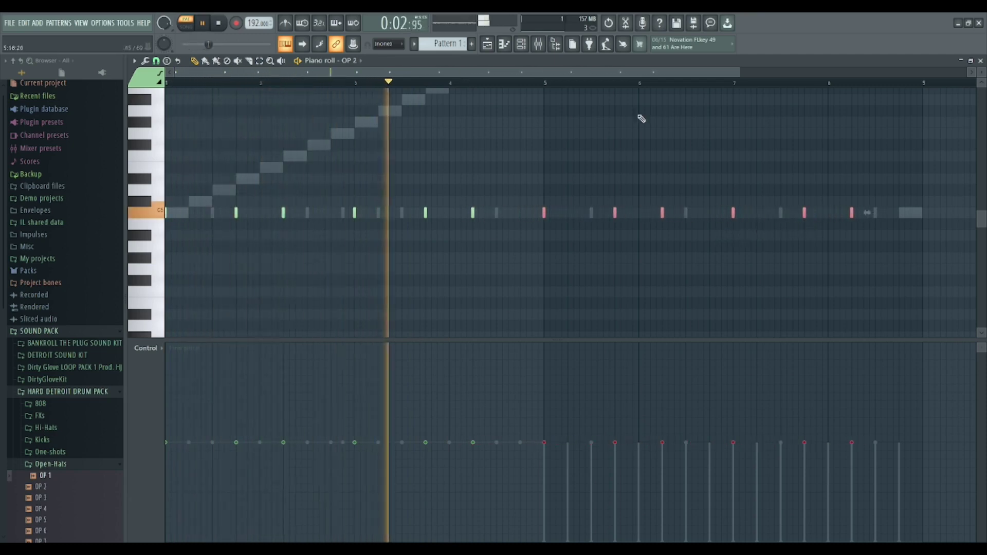
Step: Duplicate the two OP 1 hits in the piano roll four bars on, at the end of bar 6 and in bar 7
click(506, 44)
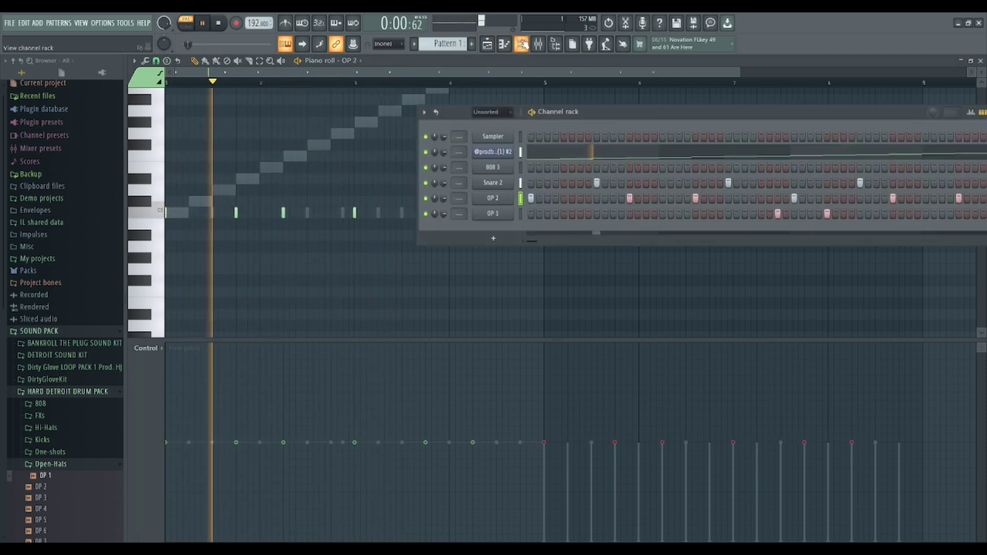
click(521, 214)
key(F6)
drag(439, 240, 256, 200)
key(space)
drag(378, 213, 751, 213)
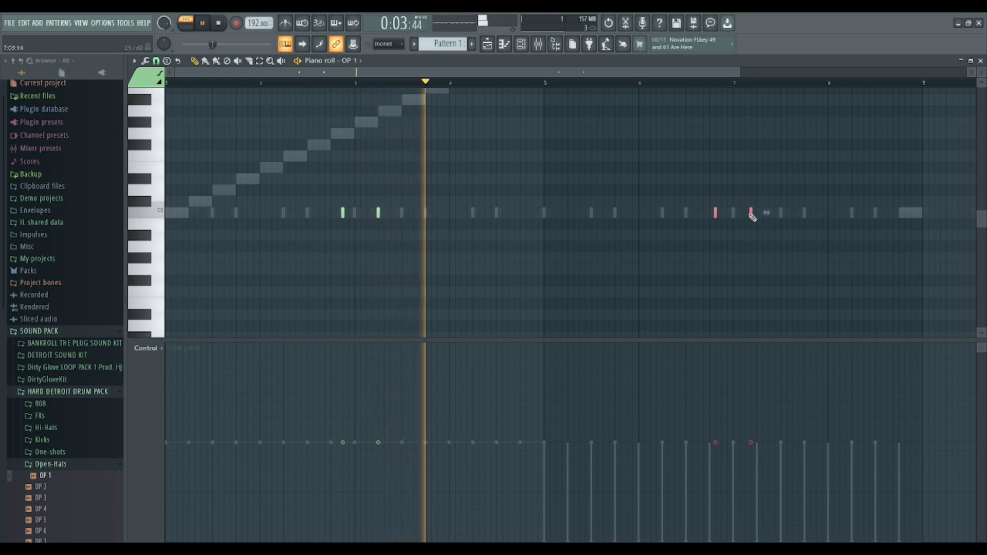
drag(751, 213, 757, 213)
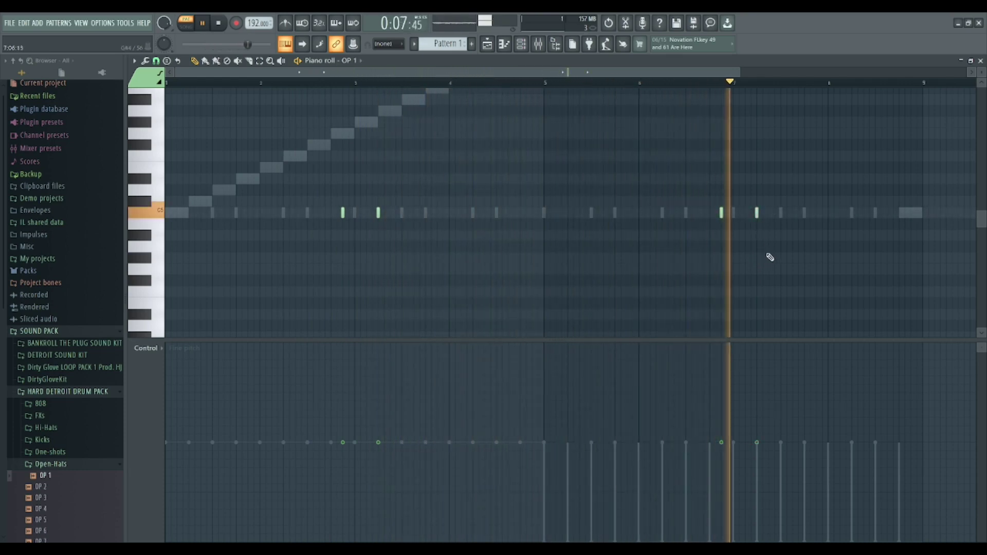
click(521, 44)
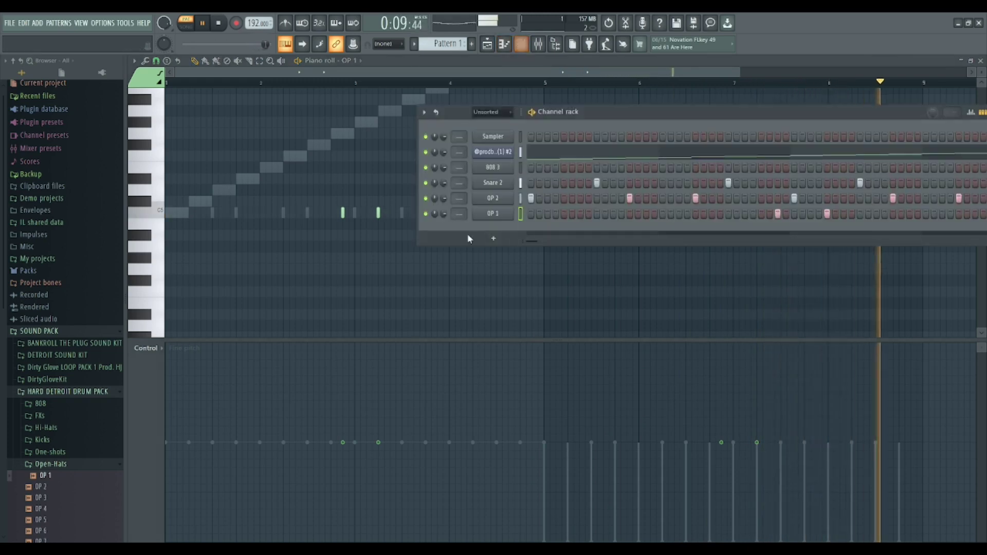
Step: Load Perc 2 from the drum pack's Percs folder as a new channel below OP 1
click(61, 464)
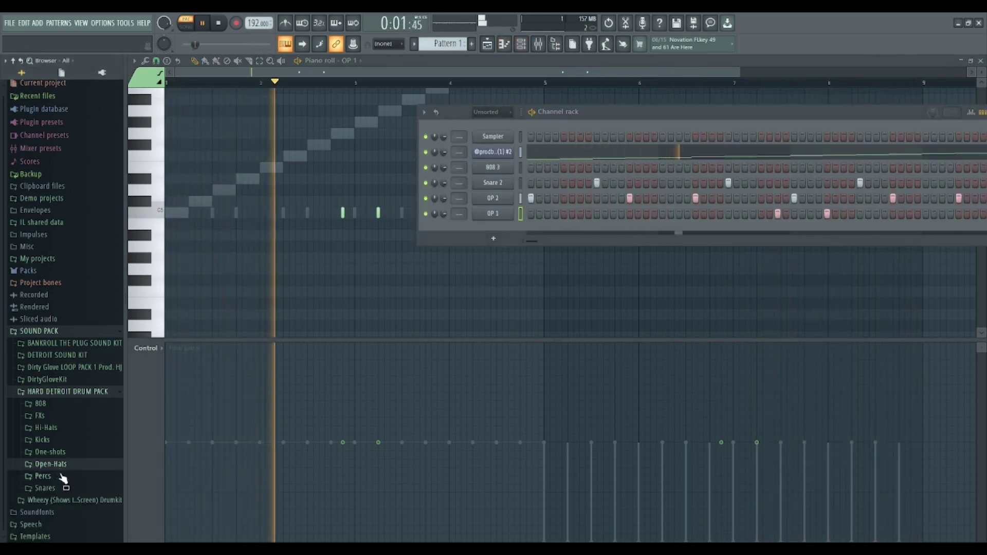
click(62, 476)
scroll(80, 507, down, 5)
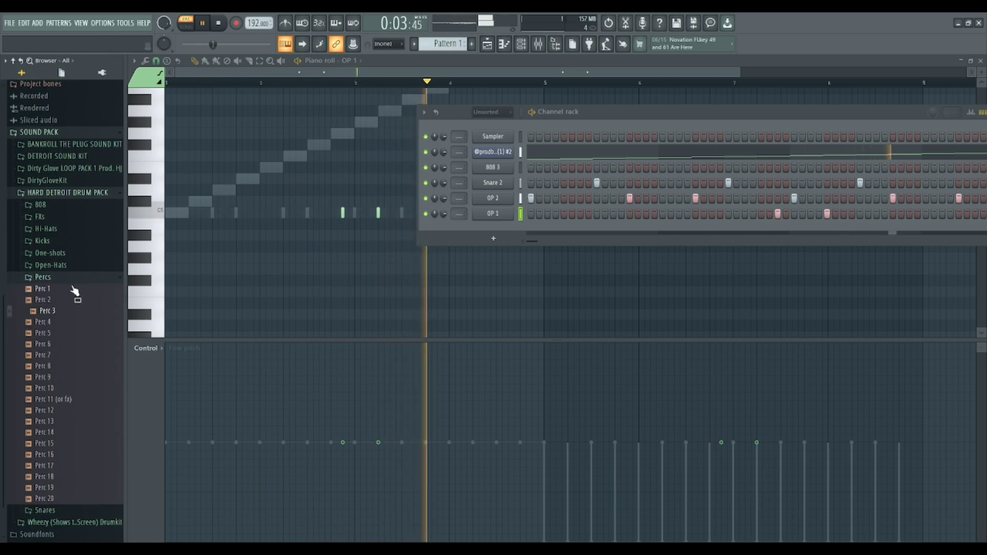
drag(65, 302, 504, 227)
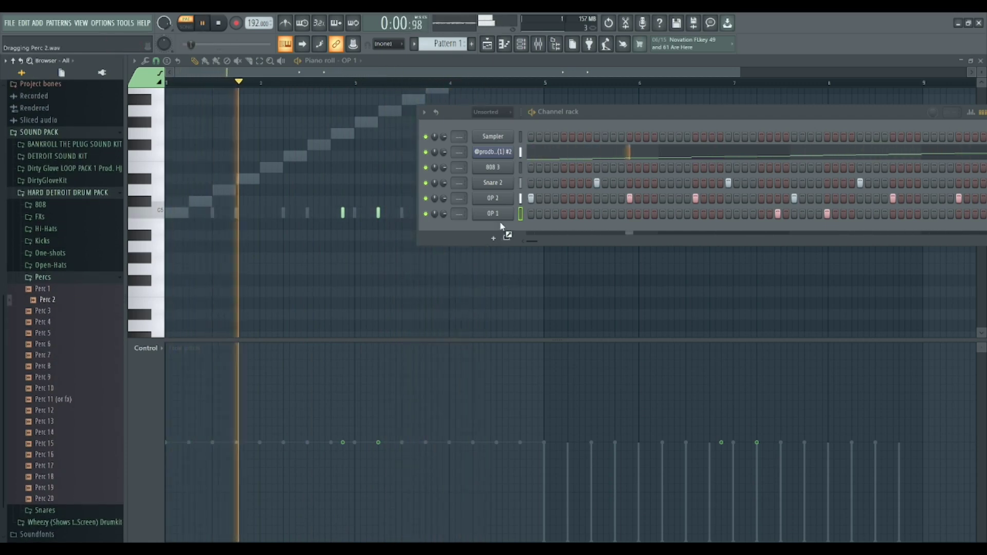
Step: Make Perc 2 cut itself with Cut and By set to 6, and place its hits on steps 4, 5 and 6
click(187, 102)
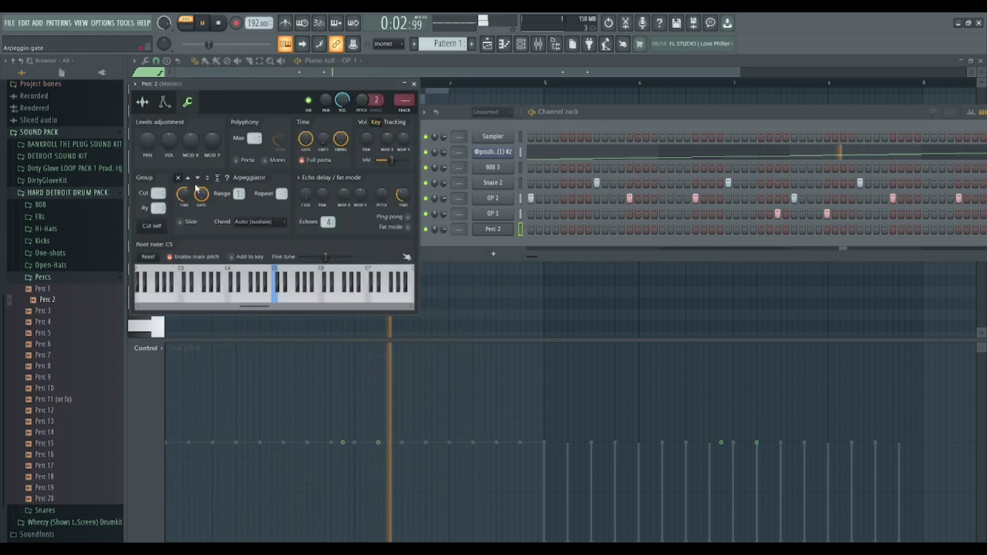
click(414, 84)
key(space)
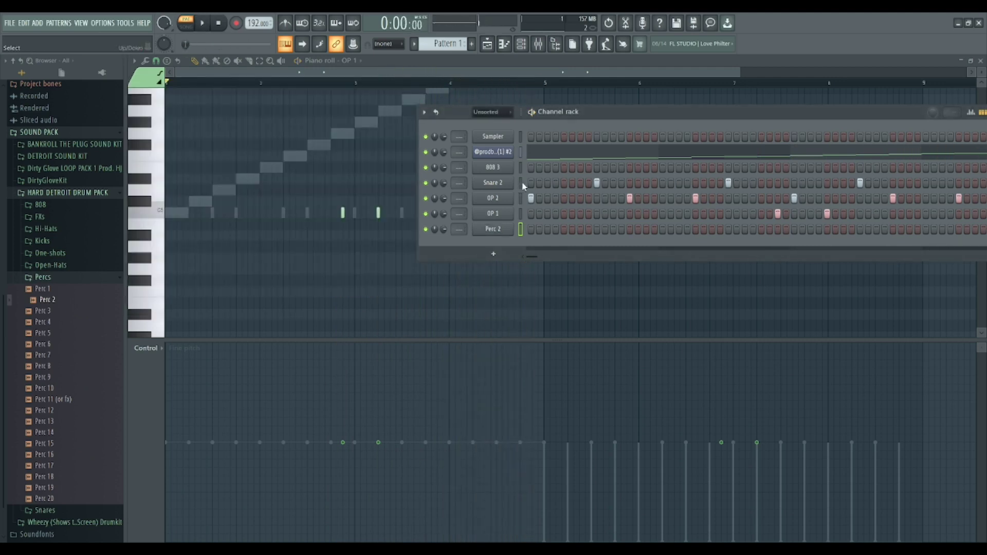
drag(555, 230, 573, 229)
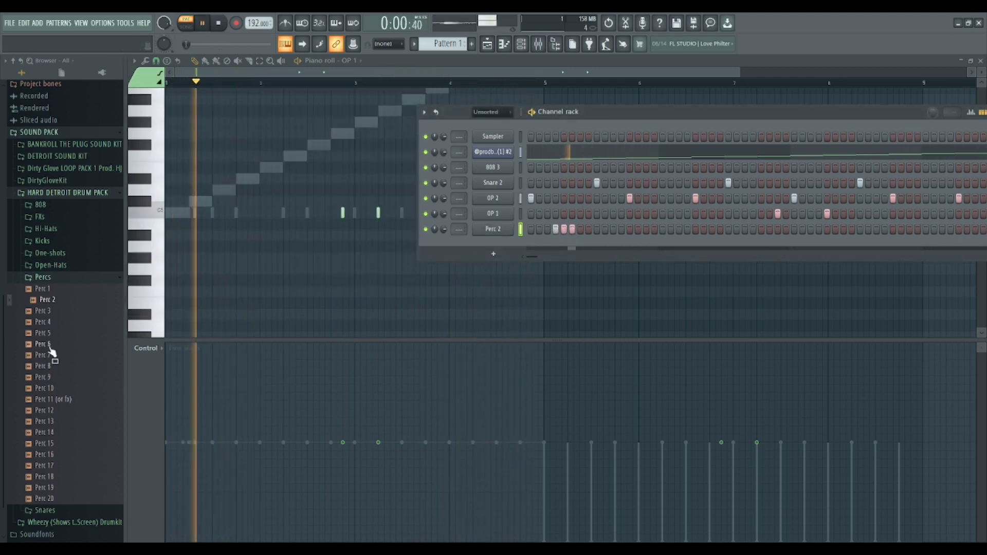
Step: Audition further percs, load Perc 6 as a new channel, and place its hits on steps 15 and 18
drag(62, 400, 74, 441)
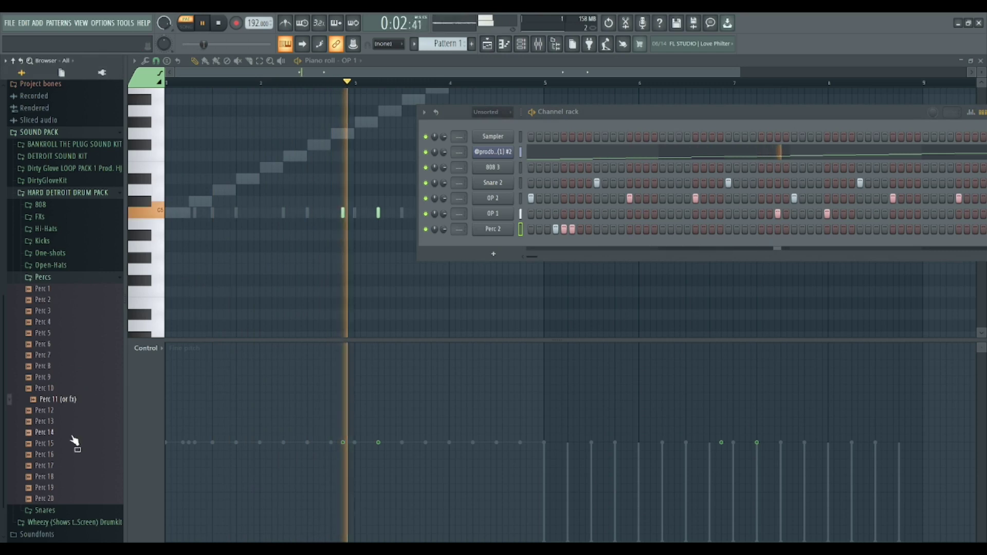
drag(69, 476, 57, 410)
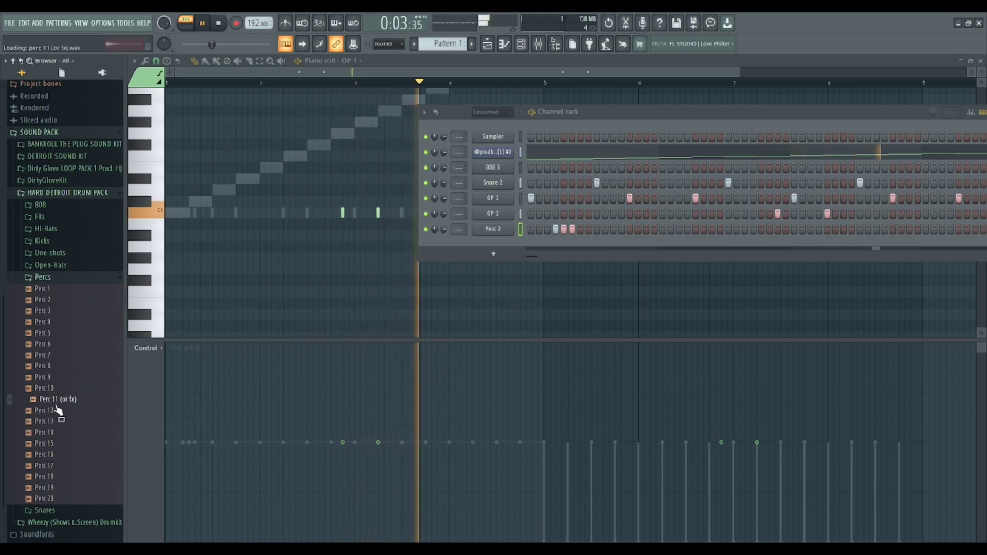
drag(55, 344, 526, 245)
key(space)
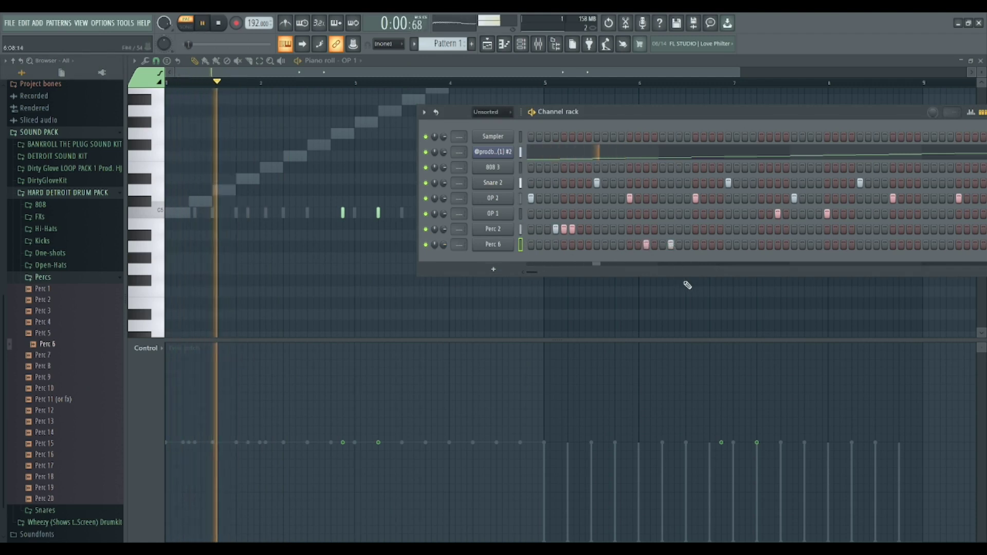
click(669, 245)
key(space)
Step: Bring up the cut group settings of Perc 2 and Perc 6, and move Perc 6's second hit to step 19
click(507, 230)
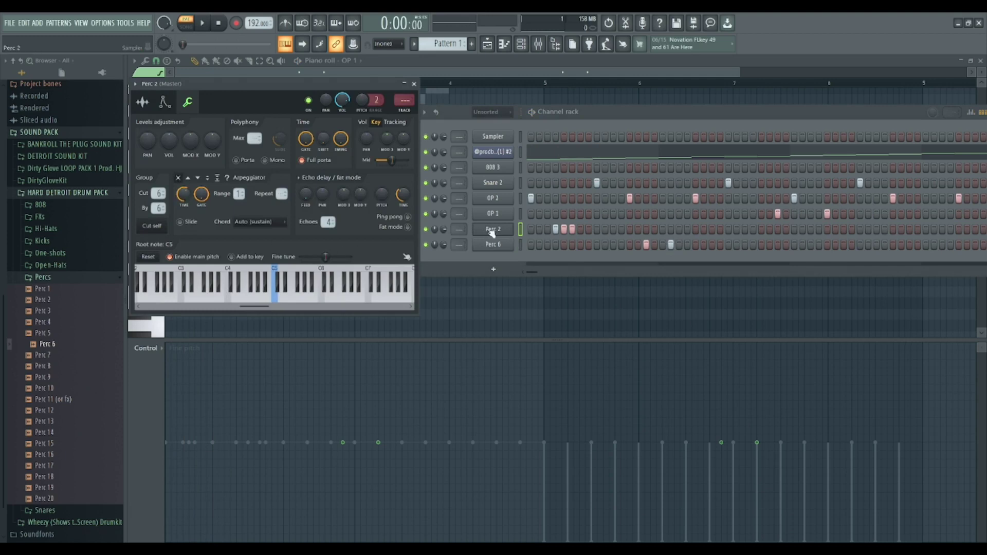
click(494, 245)
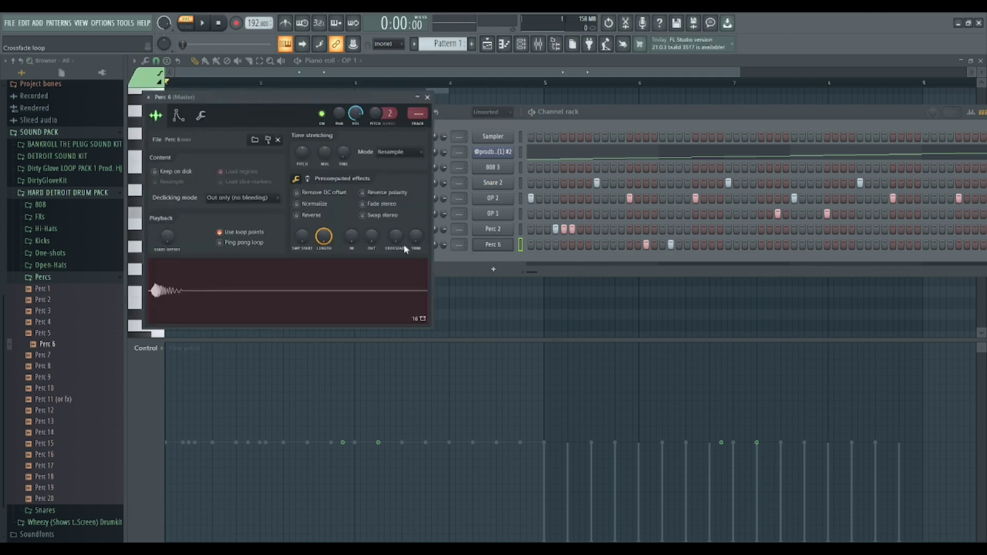
click(202, 116)
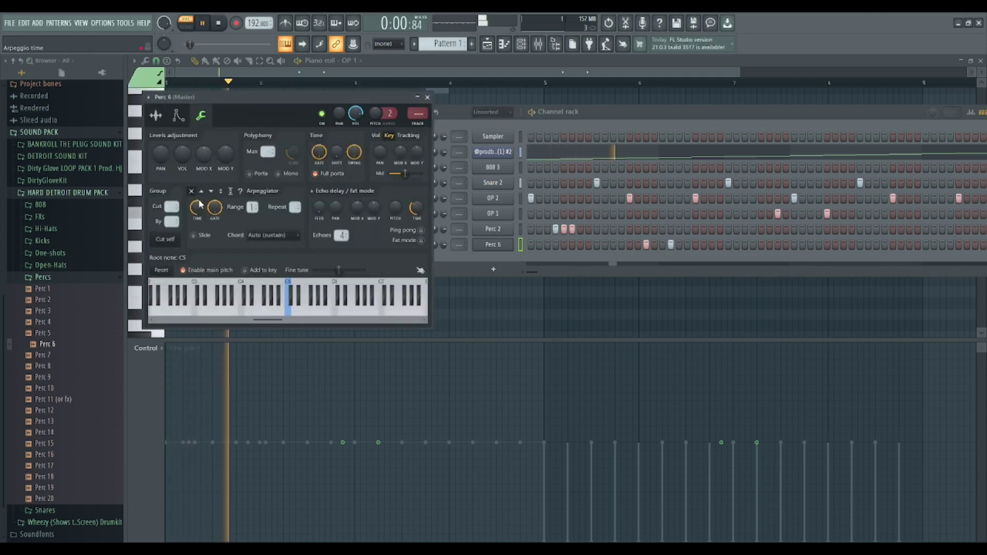
click(427, 97)
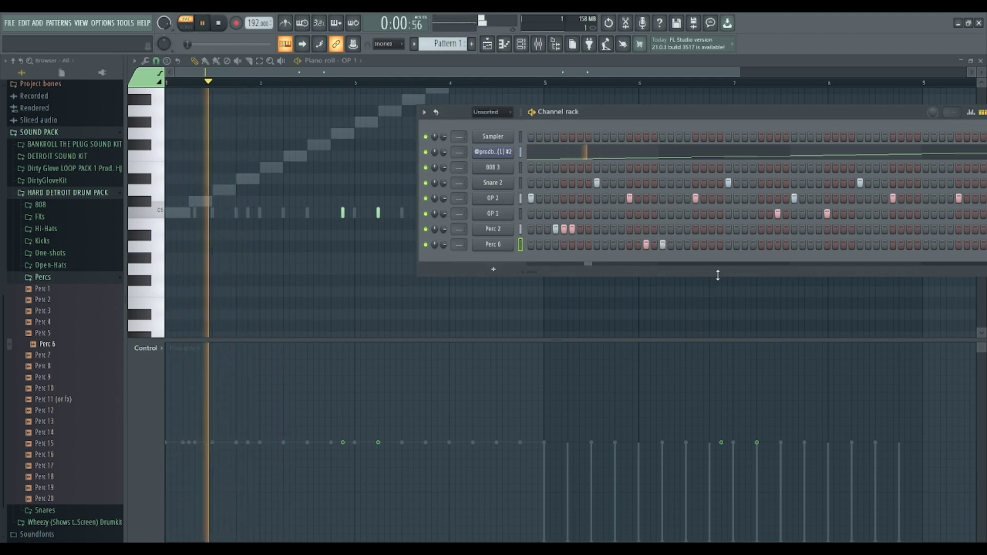
key(space)
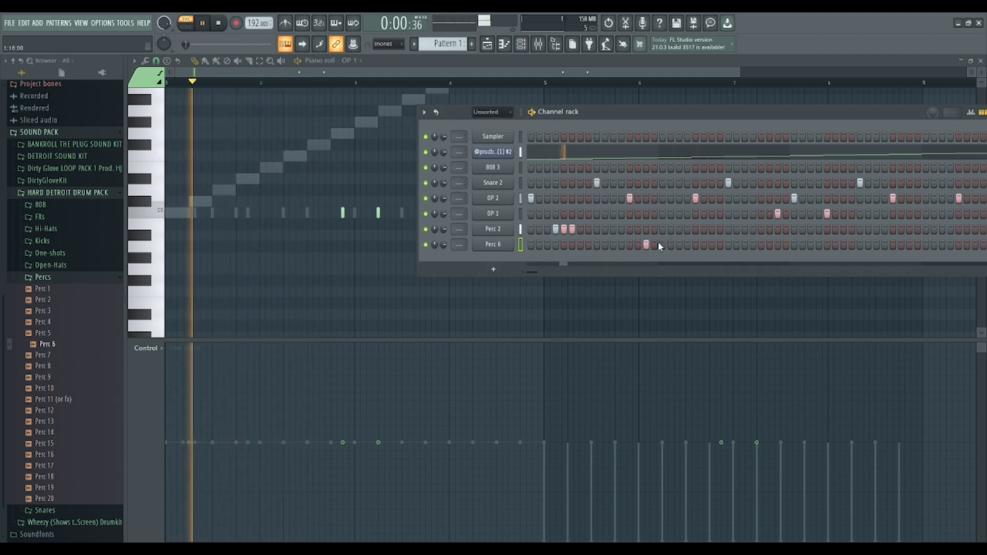
click(678, 244)
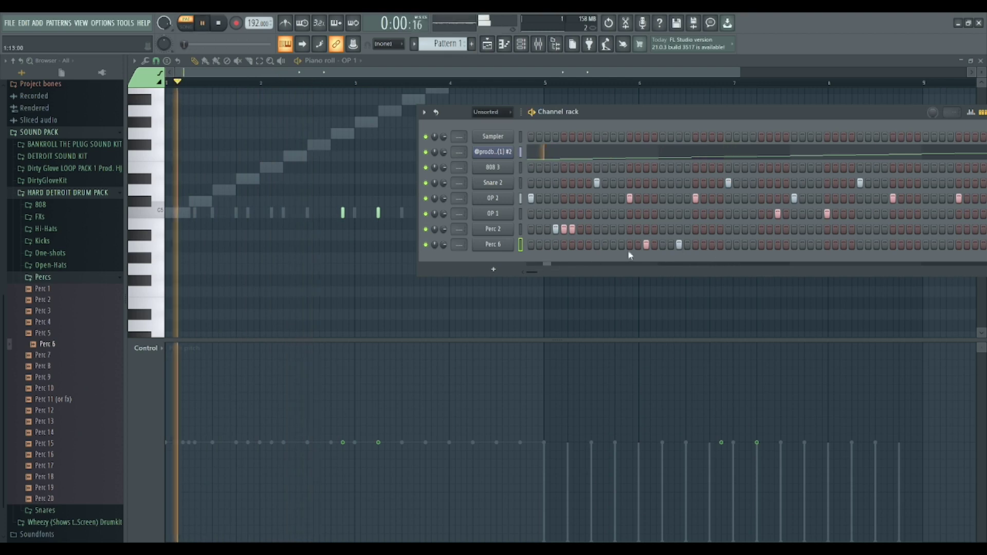
Step: Collapse the Percs folder and open OP 1's hits in the piano roll
click(520, 230)
key(F7)
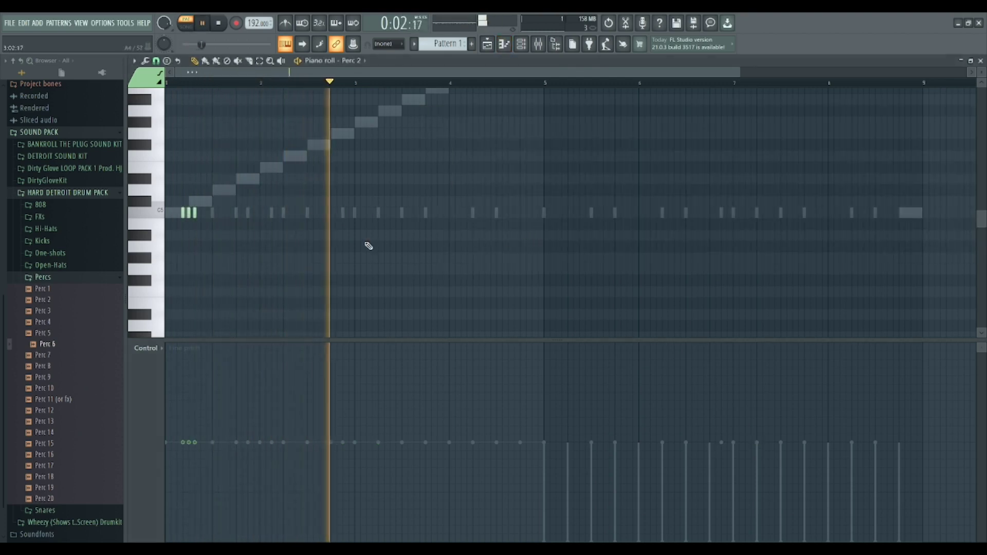
click(522, 46)
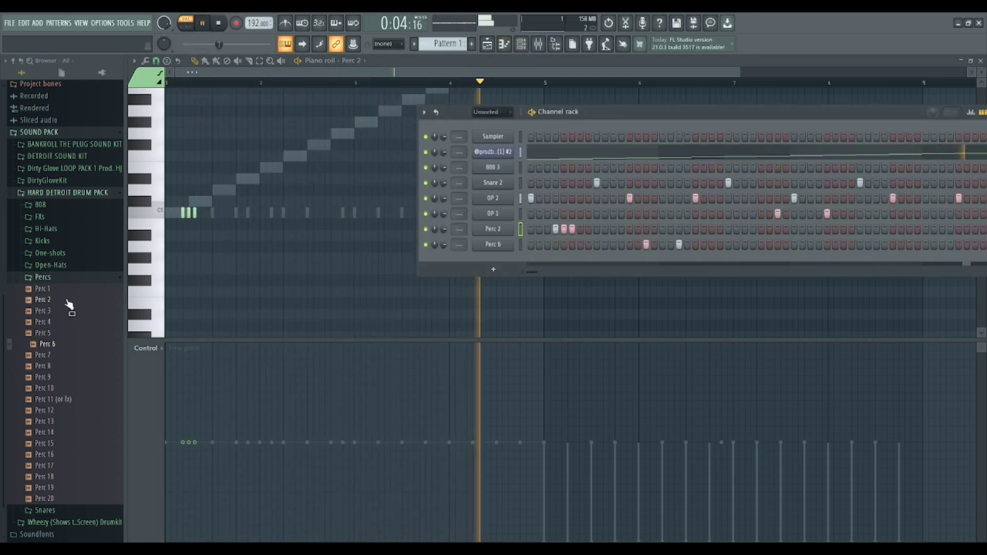
scroll(77, 293, up, 5)
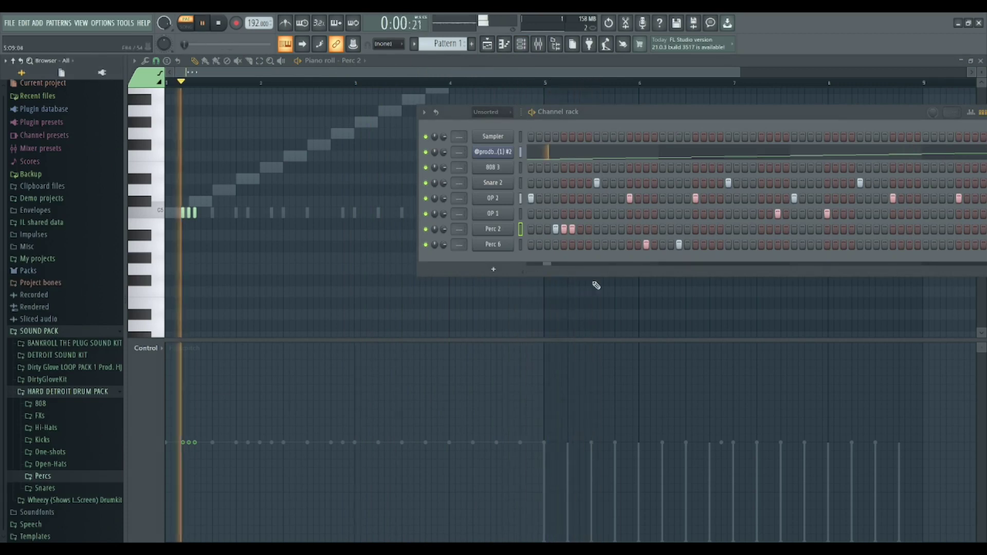
click(520, 213)
key(F7)
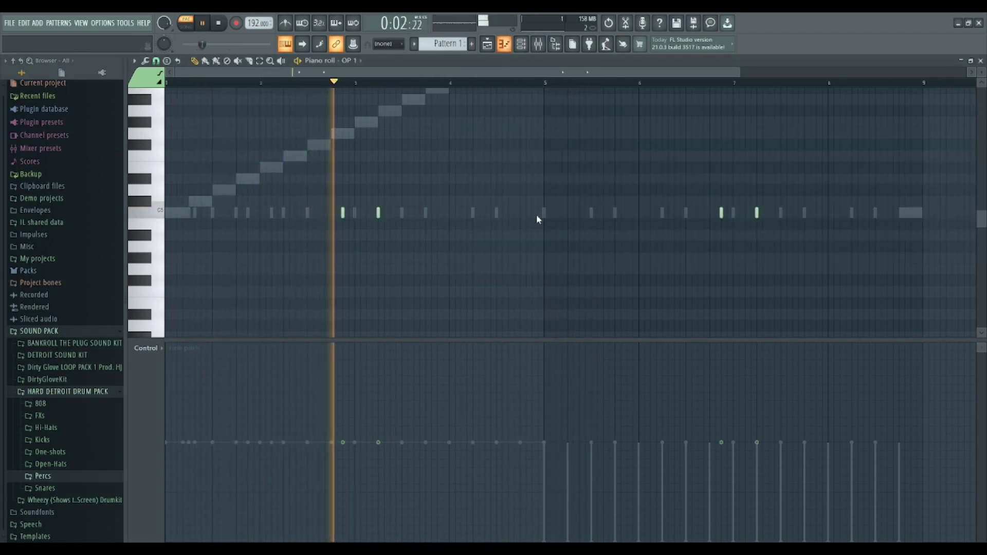
Step: Try duplicating the first two OP 1 hits at several positions in bar 4
drag(423, 229, 311, 203)
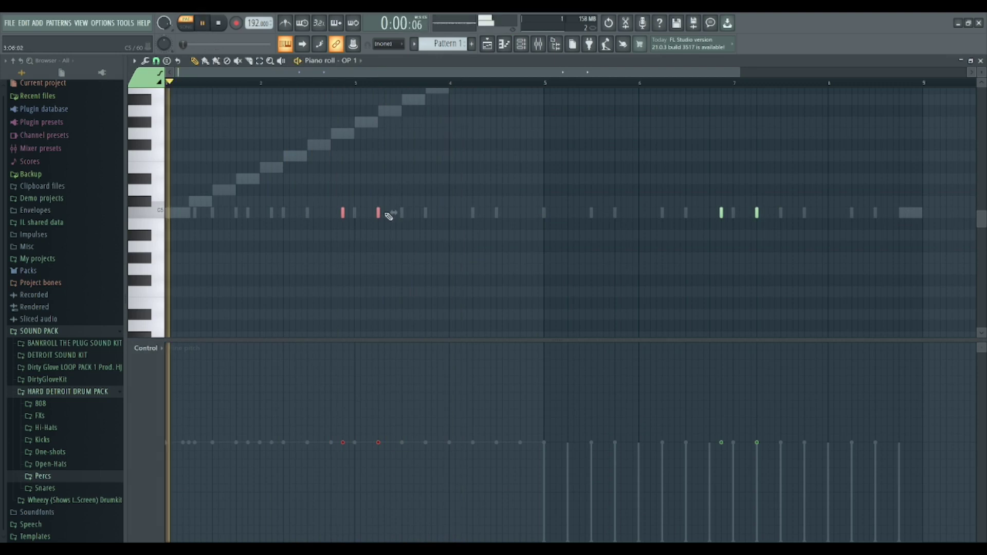
drag(377, 211, 518, 225)
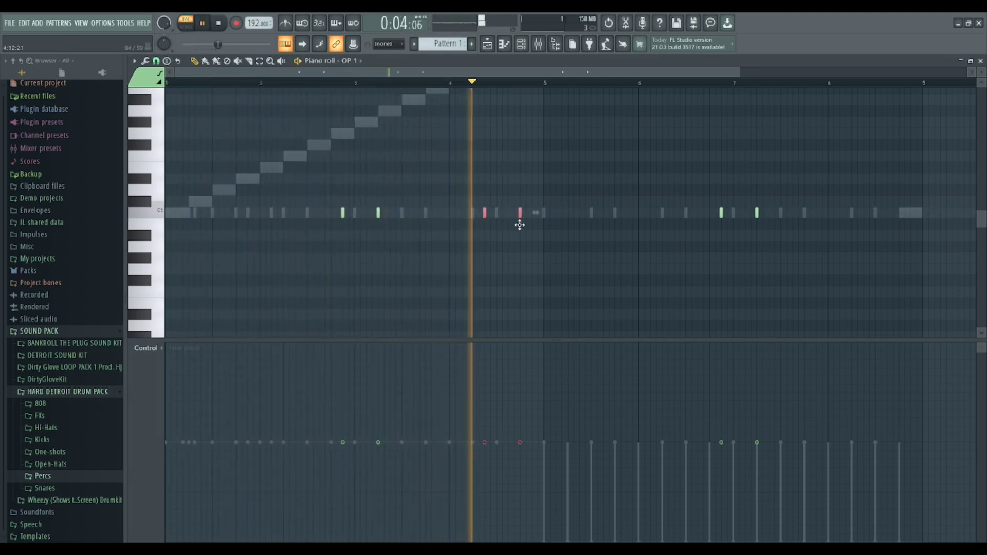
drag(521, 225, 490, 229)
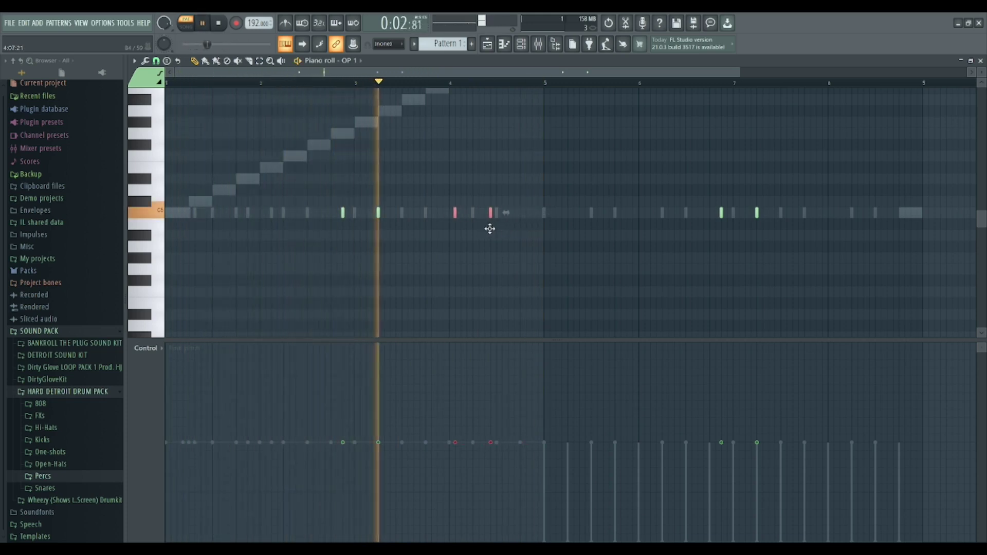
drag(554, 226, 523, 230)
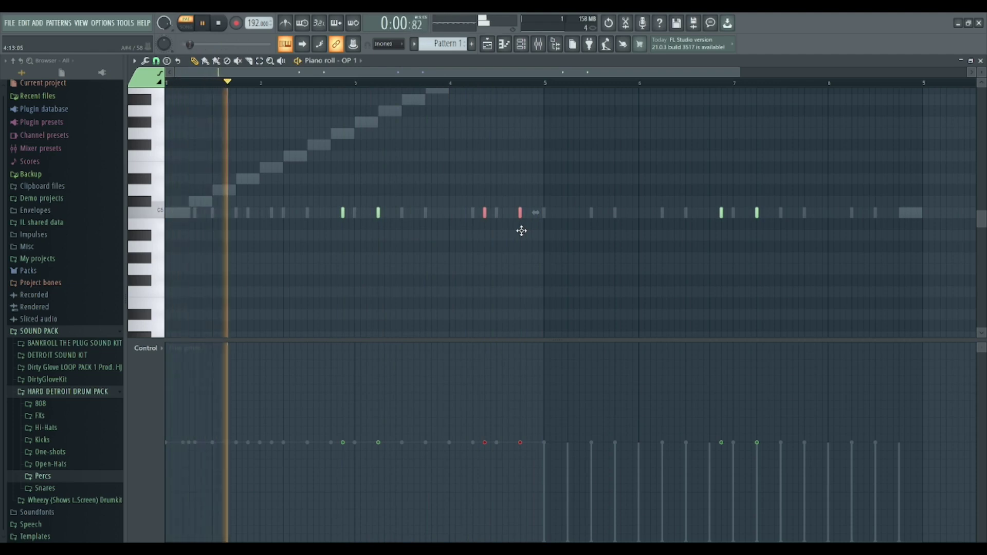
drag(185, 181, 374, 201)
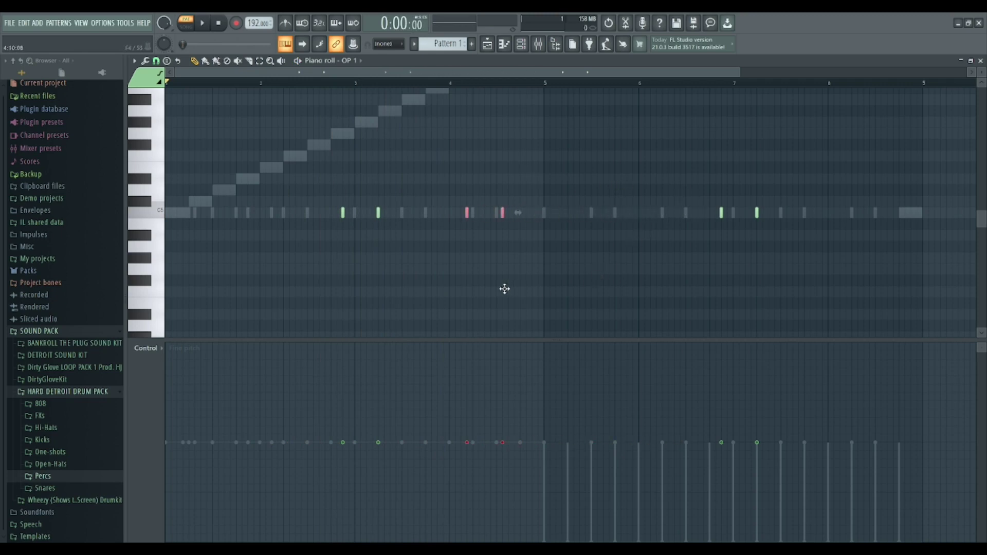
mouse_move(530, 294)
mouse_down()
mouse_move(510, 307)
mouse_move(453, 294)
mouse_up()
key(space)
key(Delete)
Step: Vary the fine pitch of the four OP 1 hits, raising the first and third and lowering the second and fourth
click(343, 394)
click(379, 496)
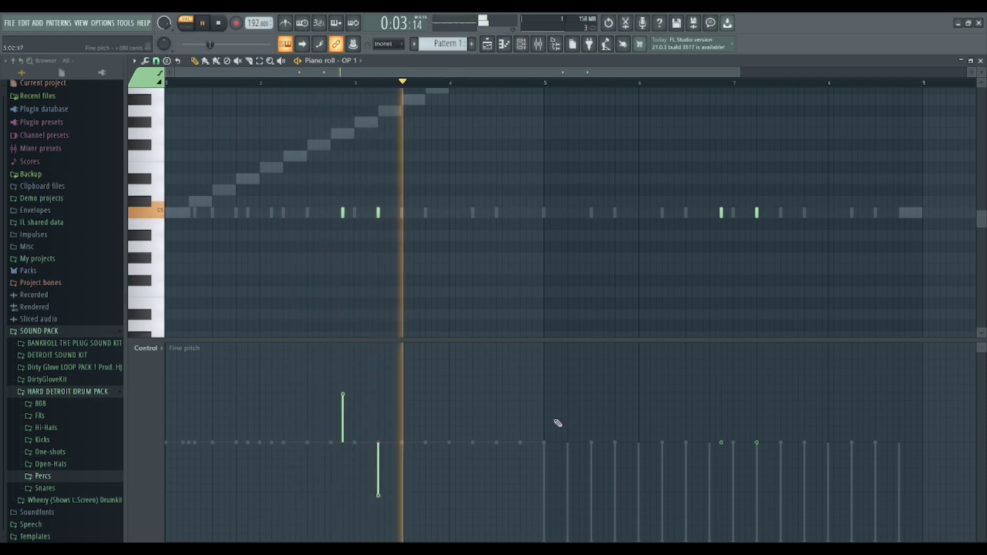
click(721, 488)
click(757, 406)
key(F6)
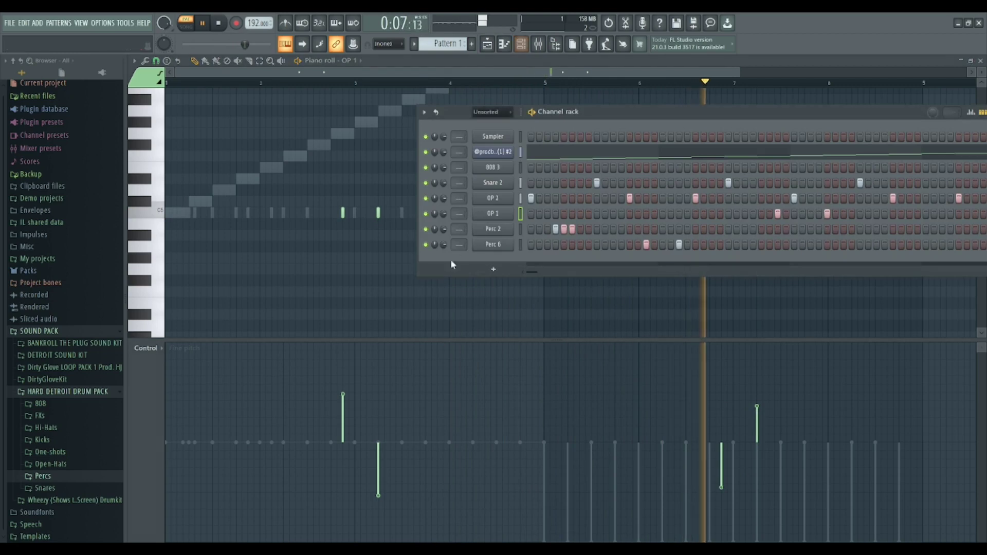
key(F6)
key(space)
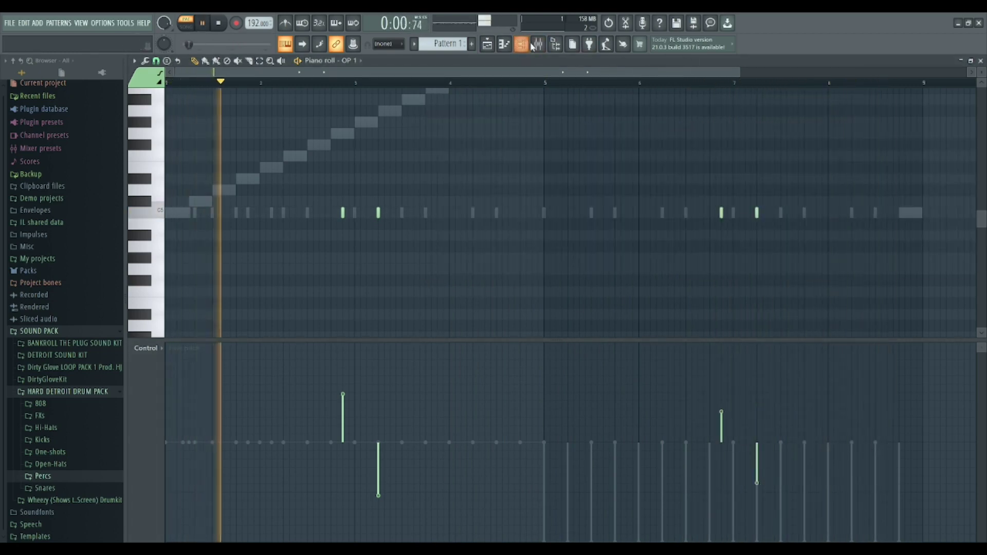
Step: Open 808 3 in the piano roll and place a C5 hit at the start of bar 1
key(F6)
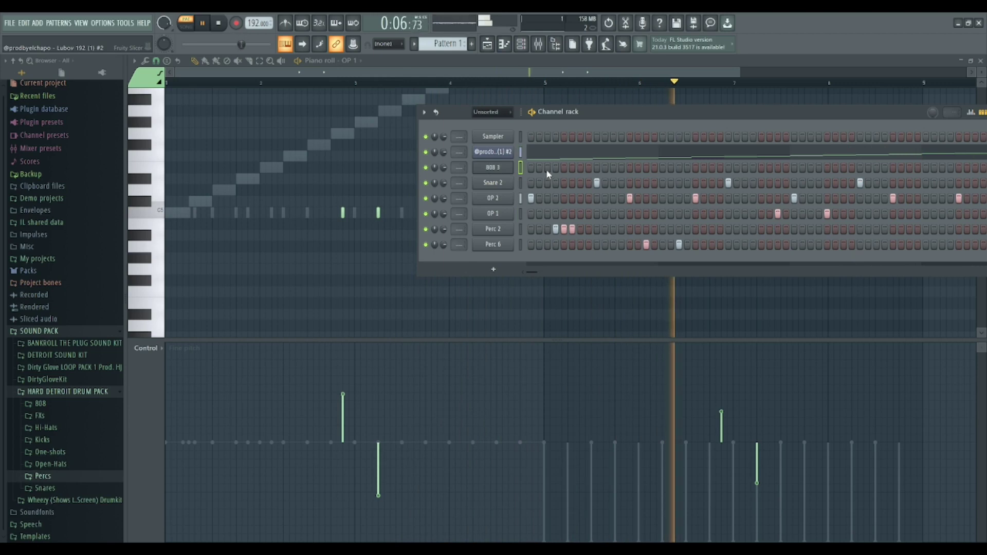
key(F7)
key(space)
key(space)
drag(172, 215, 3, 228)
key(space)
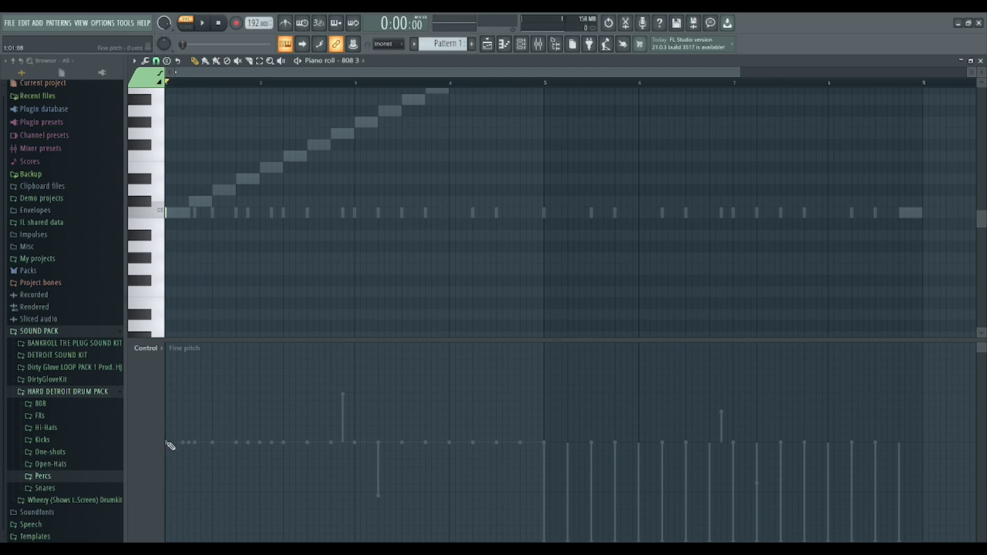
Step: Add a second 808 3 hit on step 4, and raise the velocity of both hits to maximum
key(space)
click(170, 373)
key(space)
drag(167, 346, 176, 345)
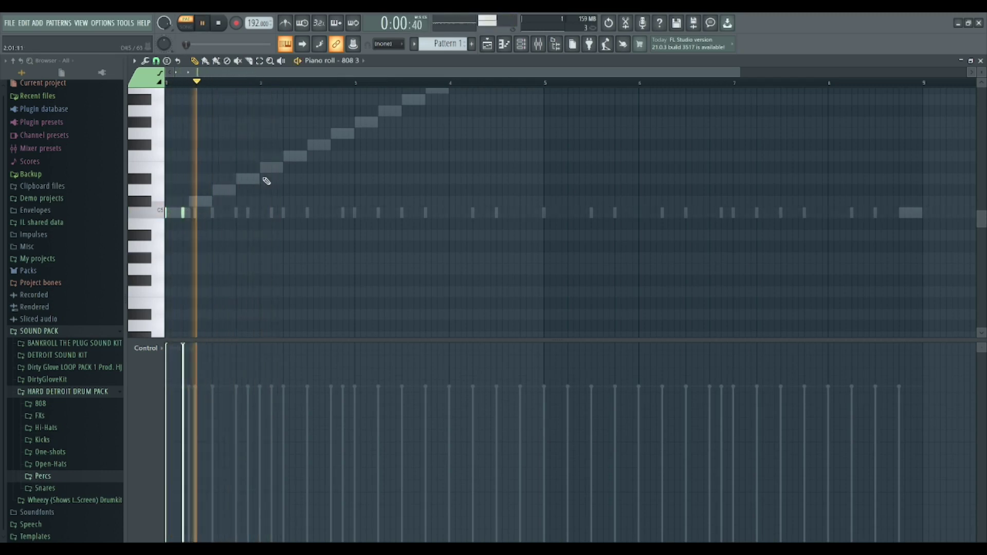
Step: Check the cut group and sample settings of the 808 3 channel
click(521, 44)
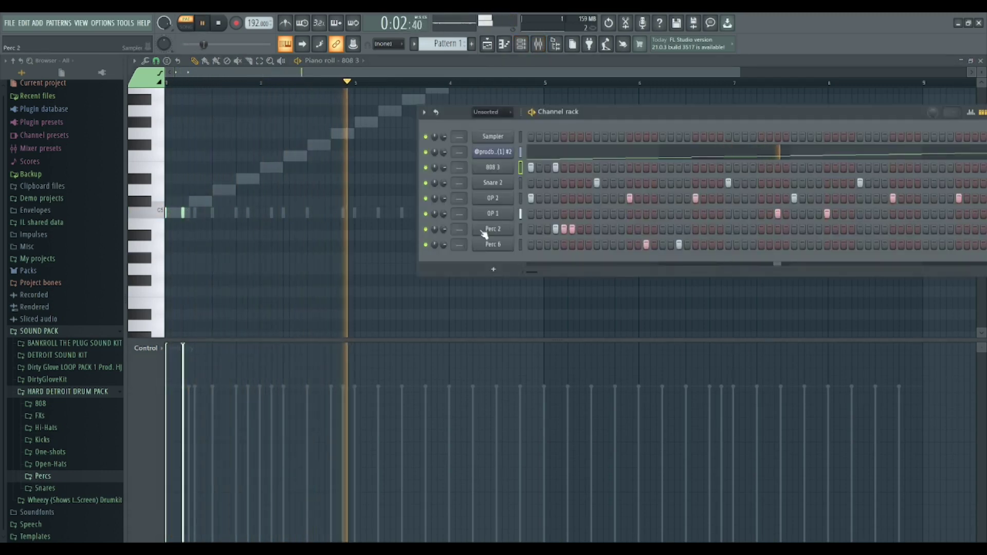
key(space)
click(492, 167)
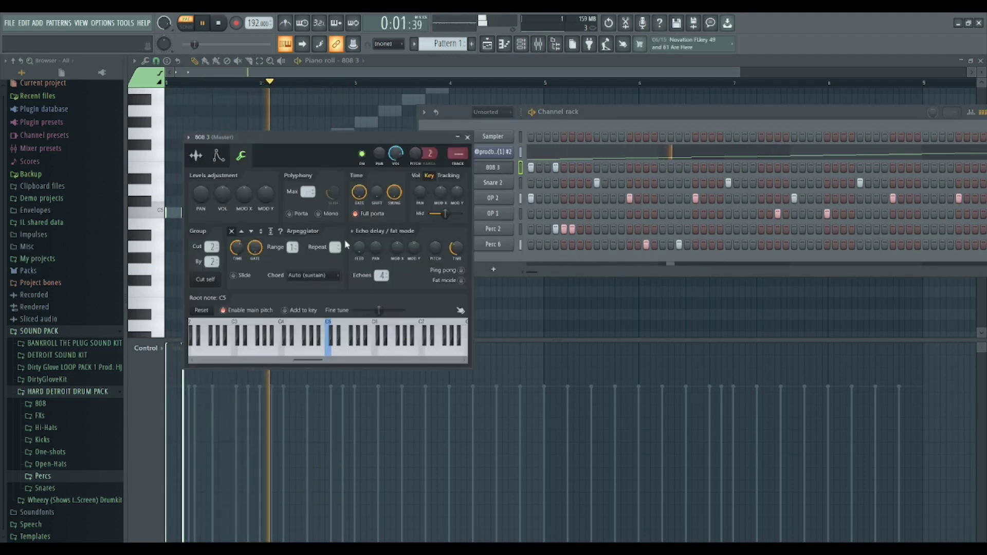
click(197, 156)
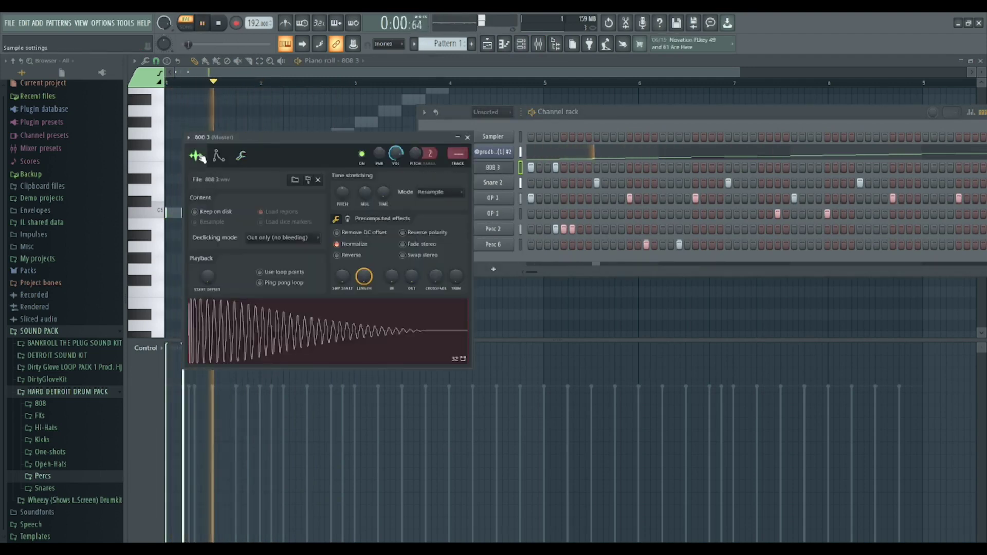
click(469, 139)
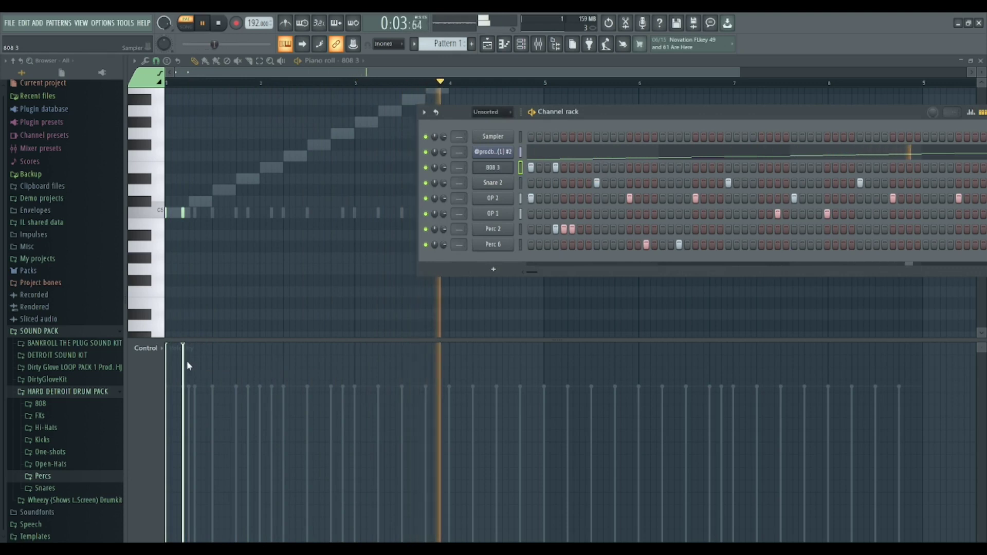
Step: Return to 808 3's piano roll and switch its control lane to fine pitch
key(F6)
scroll(153, 354, up, 1)
click(179, 412)
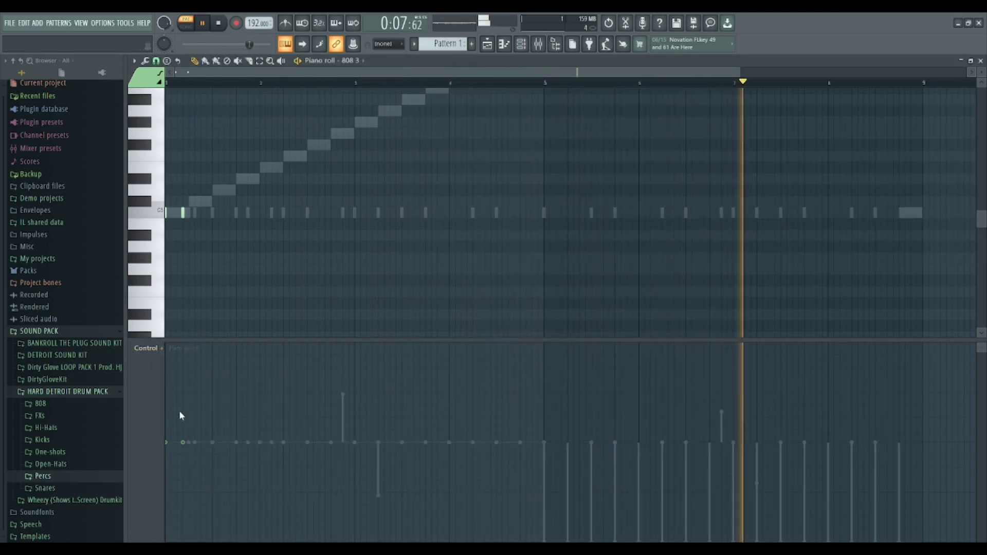
Step: Switch 808 3's control lane back to velocity and leave the piano roll
click(159, 353)
click(178, 371)
click(503, 47)
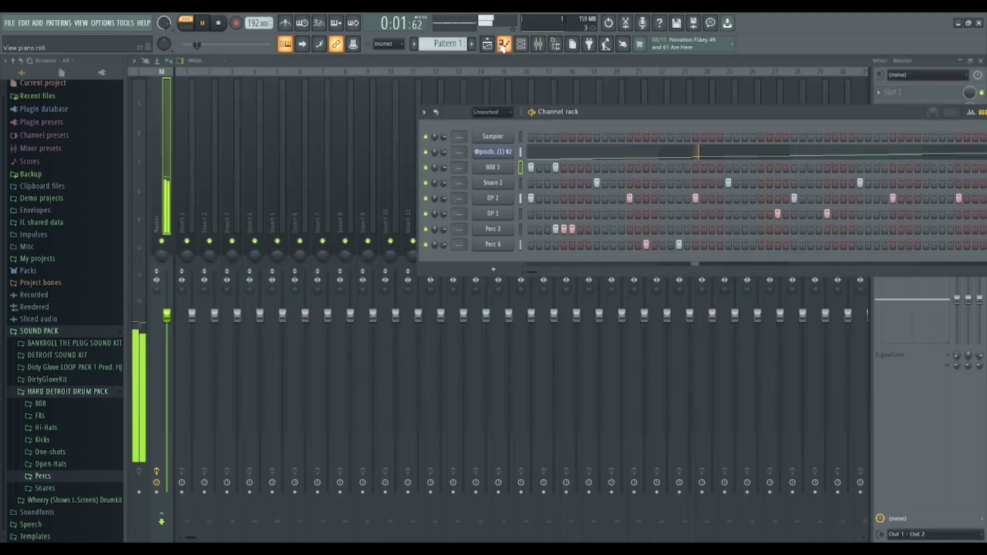
Step: Check the sample and volume envelope settings of the 808 3 channel
click(488, 173)
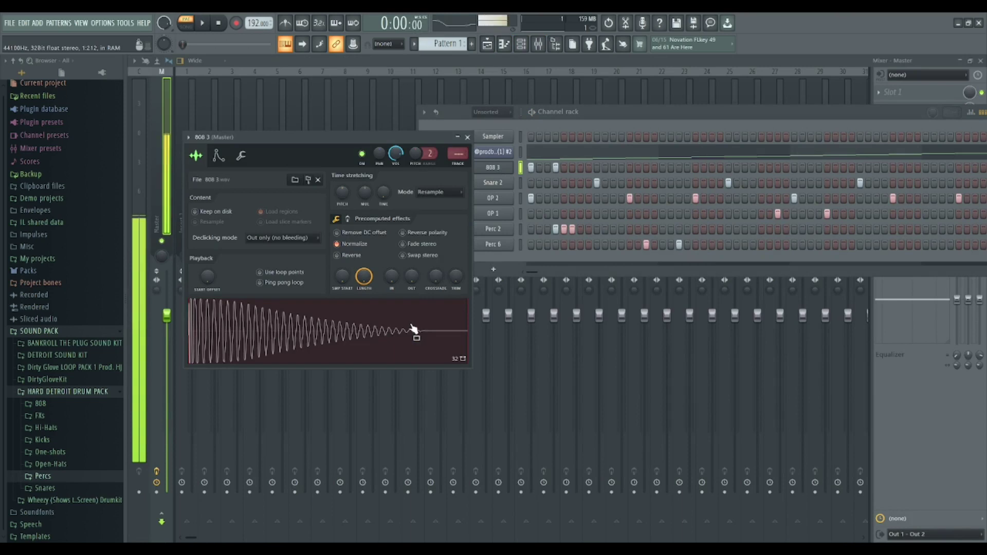
click(219, 156)
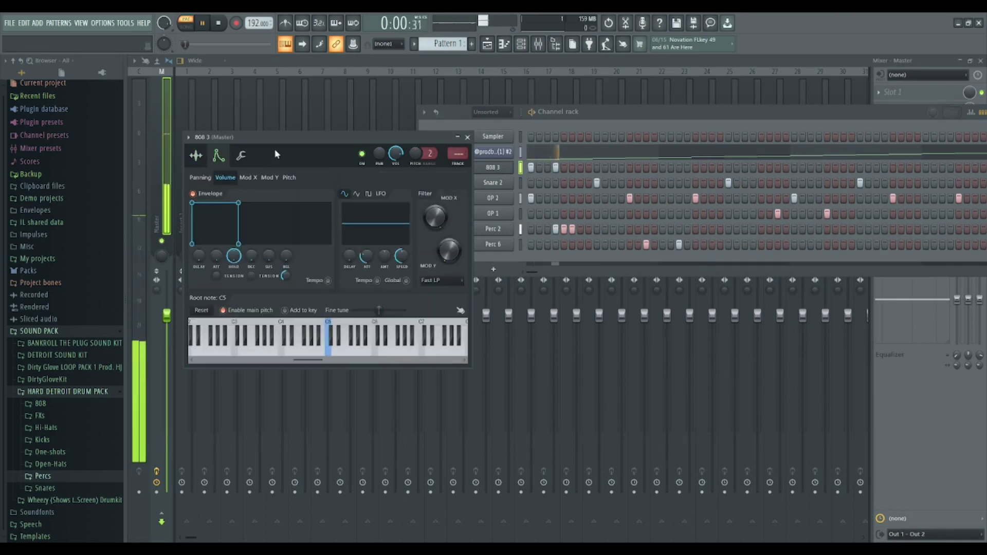
click(462, 140)
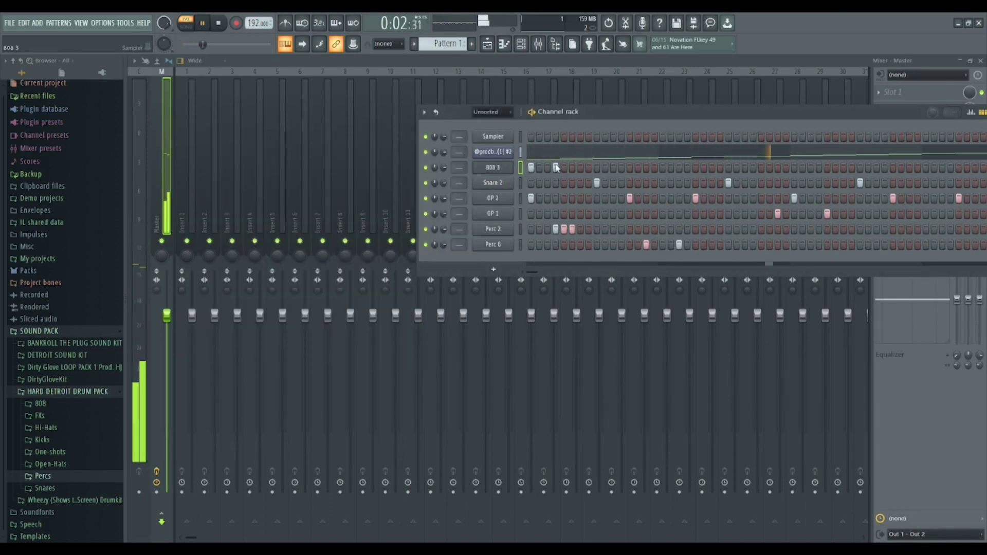
Step: Remove the second 808 3 hit from bar 1 in the piano roll and play back in pattern mode
key(F7)
drag(248, 247, 1, 219)
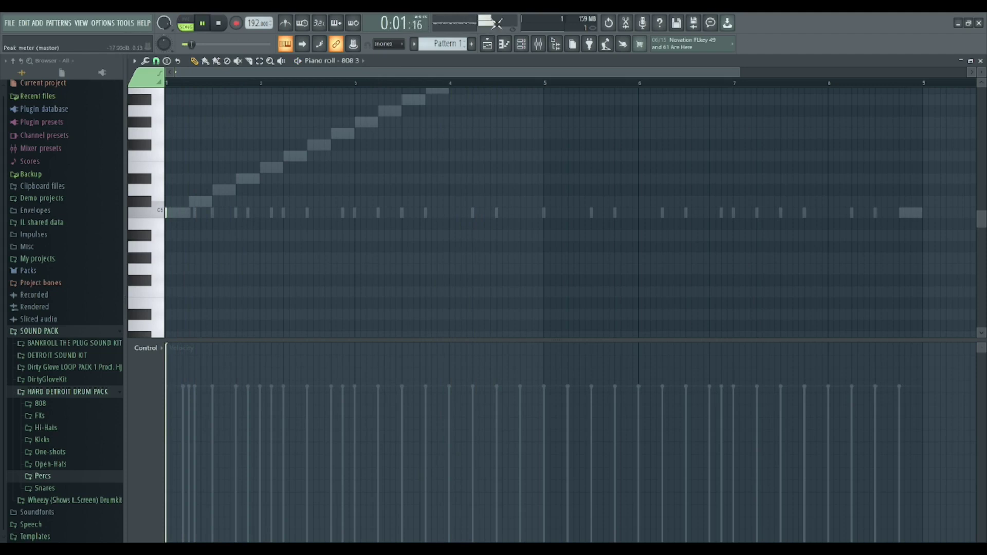
click(532, 46)
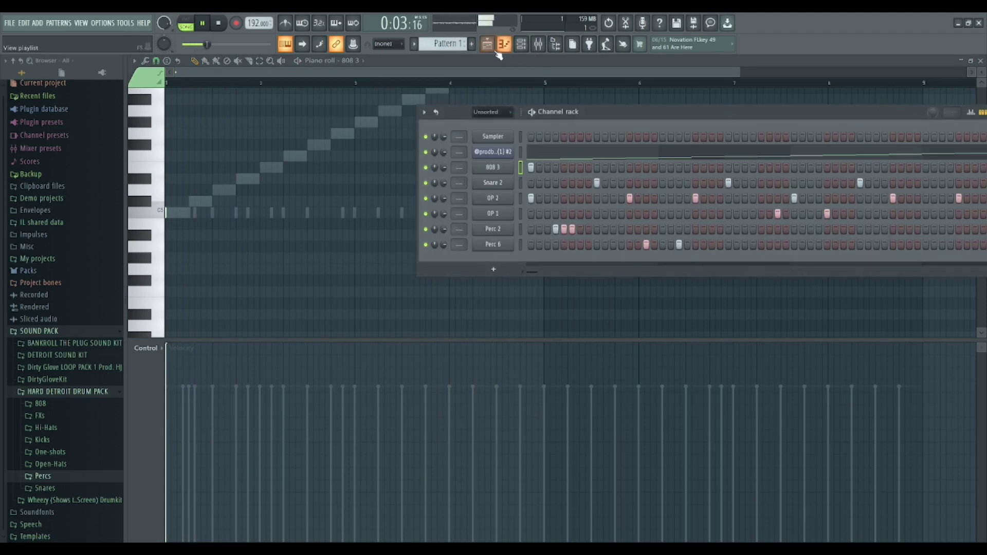
click(193, 22)
Step: Try the opening 808 3 hit on D#5 against the loop and return it to C5
right_click(171, 173)
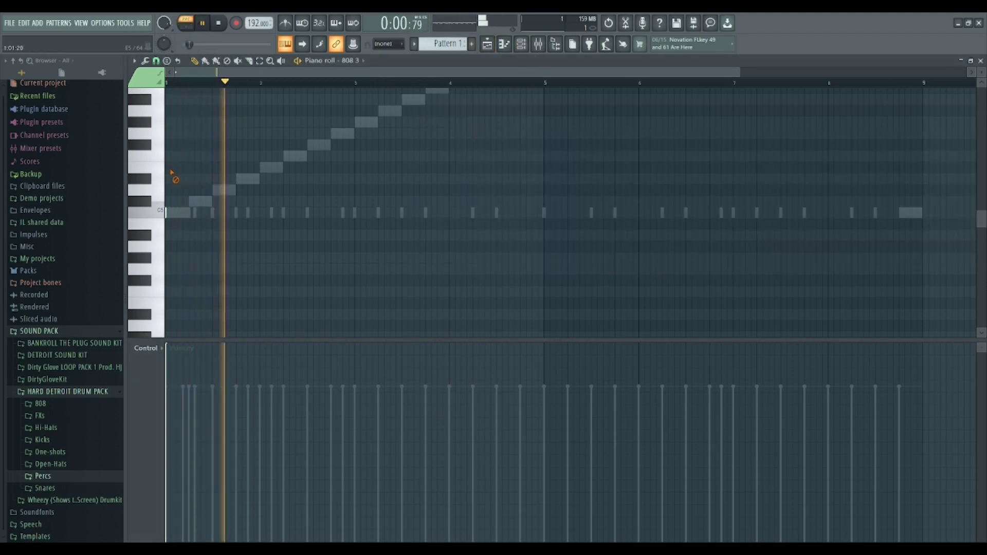
key(space)
click(138, 175)
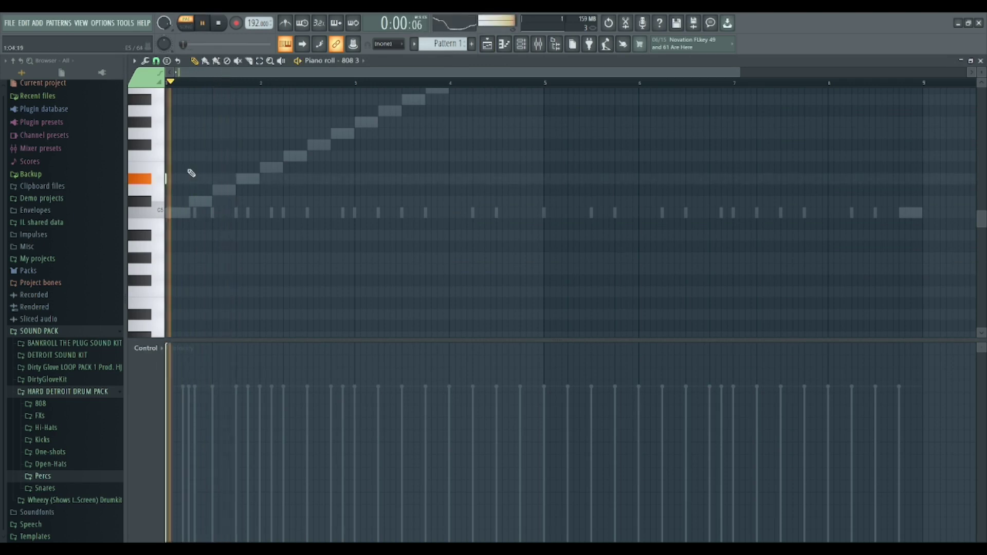
key(space)
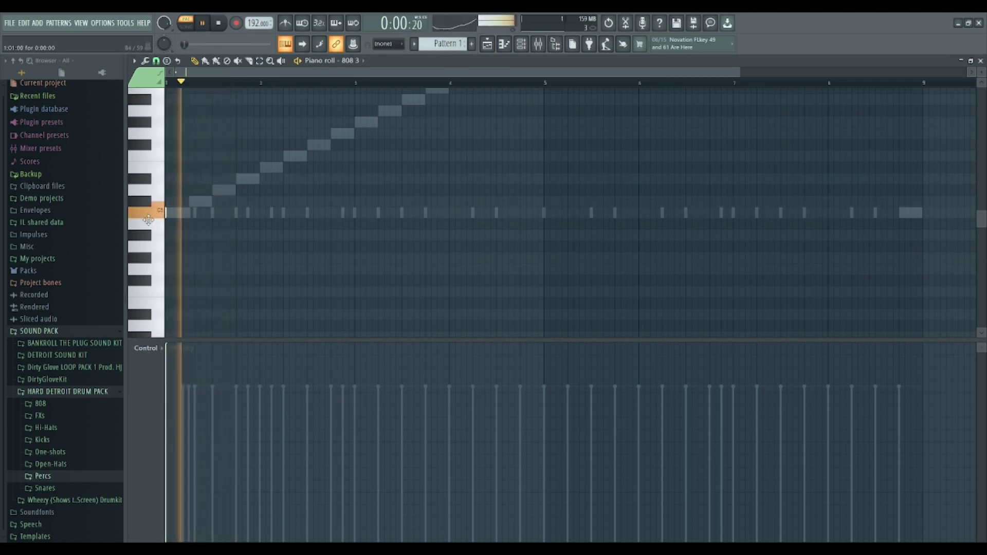
Step: Audition positions for a second C5 hit in bar 1 and place it on step 7
click(186, 215)
key(space)
drag(191, 216, 209, 217)
click(235, 215)
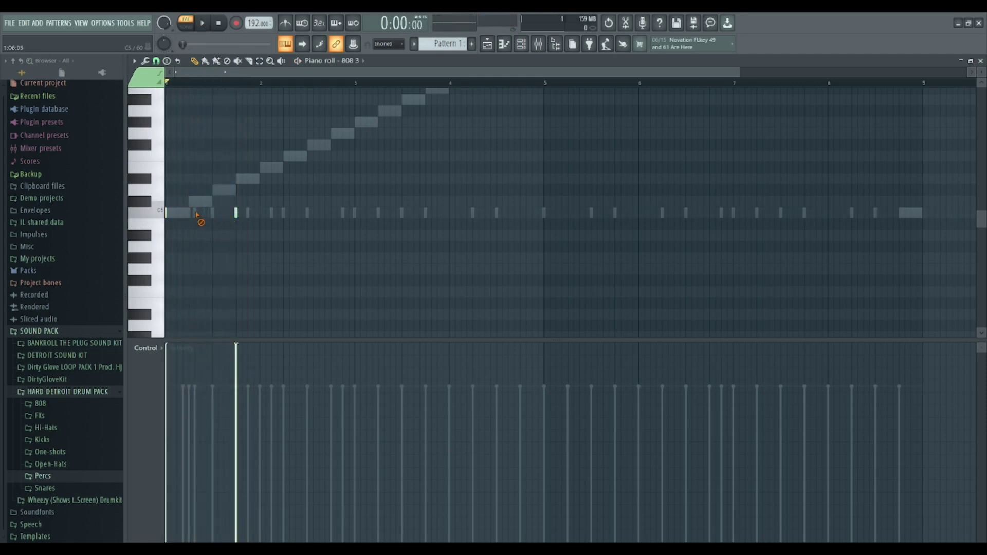
key(space)
key(space)
key(space)
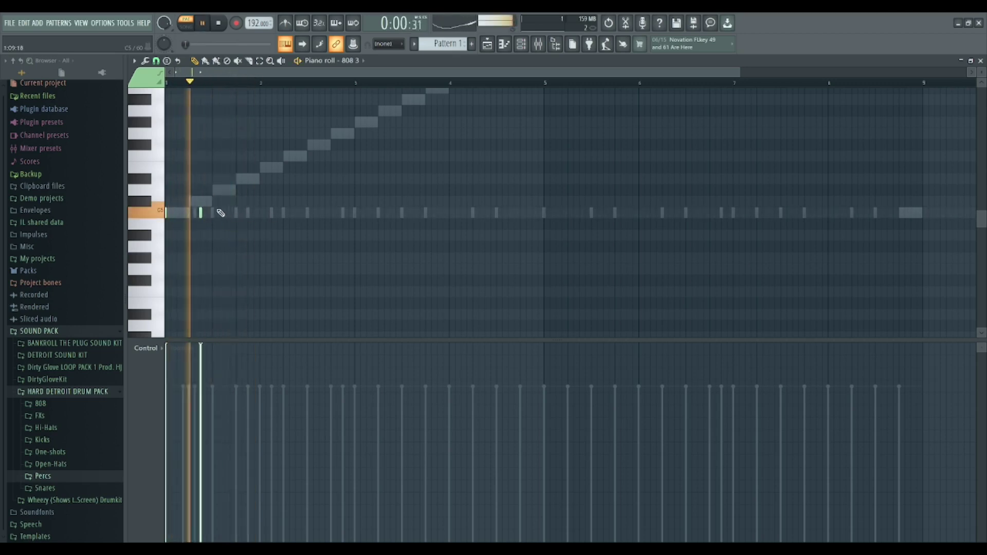
Step: Test a third C5 hit on several steps of bar 1 during playback and settle it on step 13
key(space)
key(space)
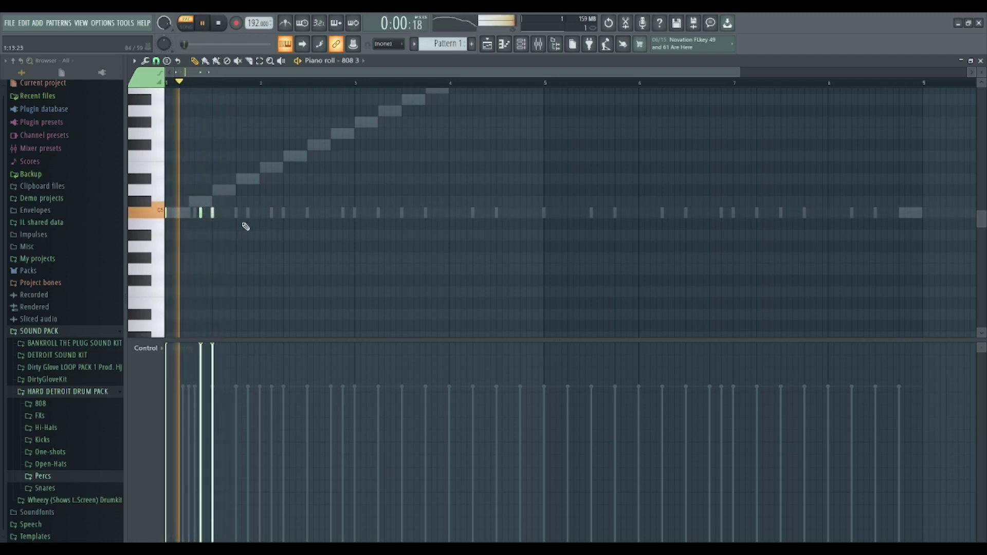
key(space)
click(220, 213)
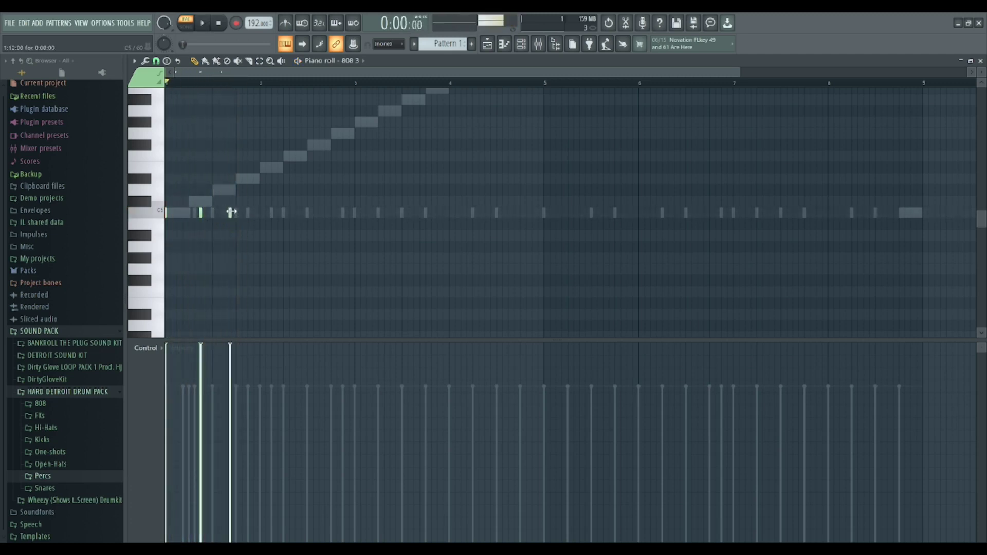
key(space)
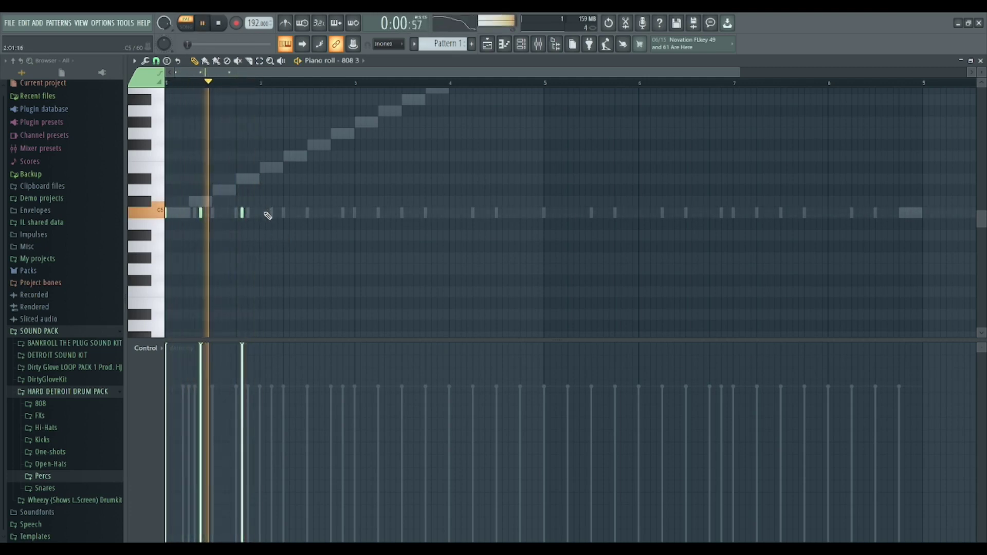
key(space)
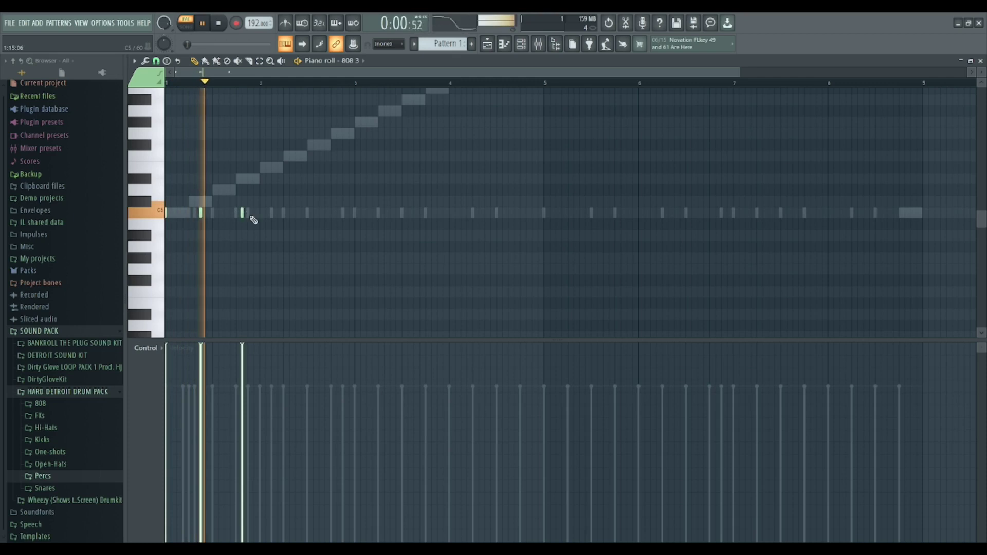
key(space)
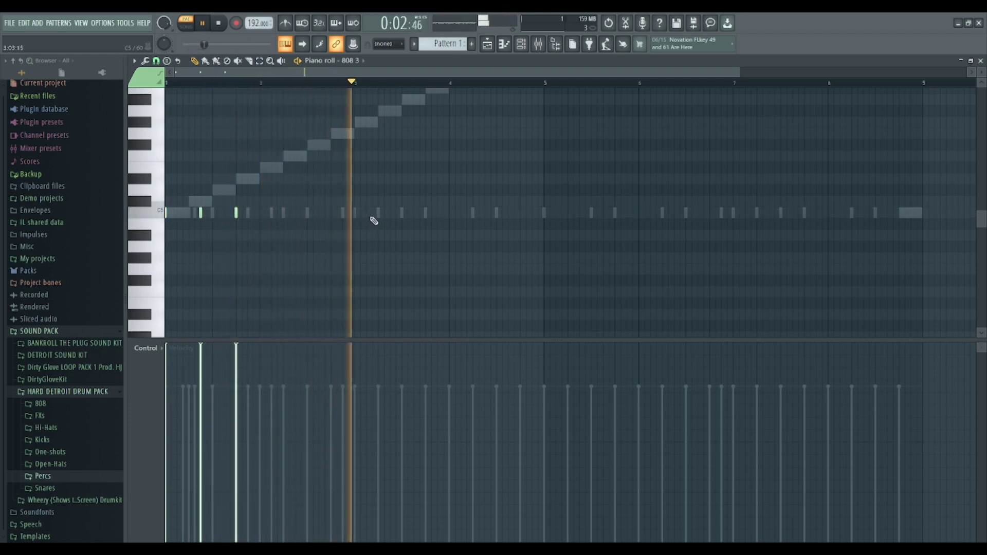
Step: Copy the three 808 3 hits of bar 1 into bar 3
click(354, 213)
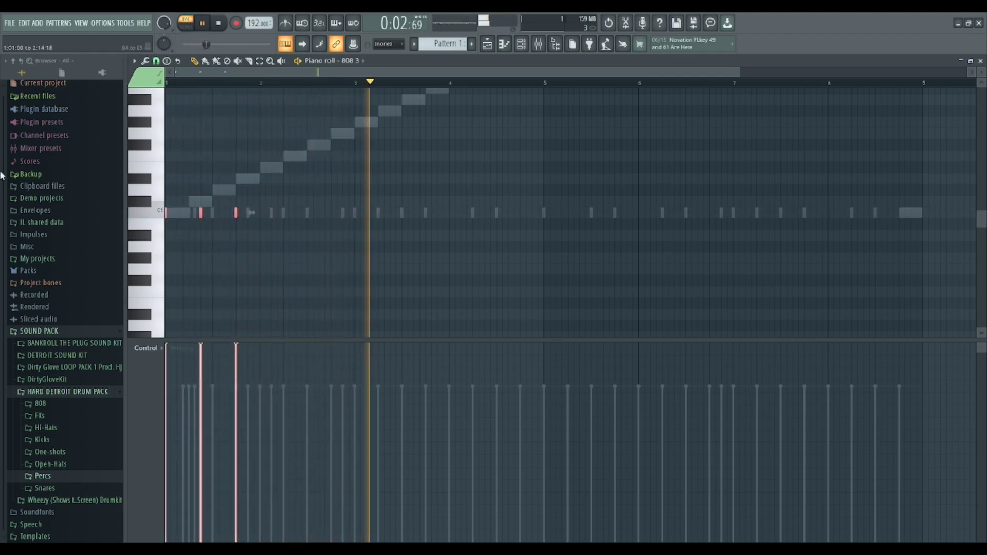
key(space)
drag(236, 215, 427, 218)
ctrl+click(426, 222)
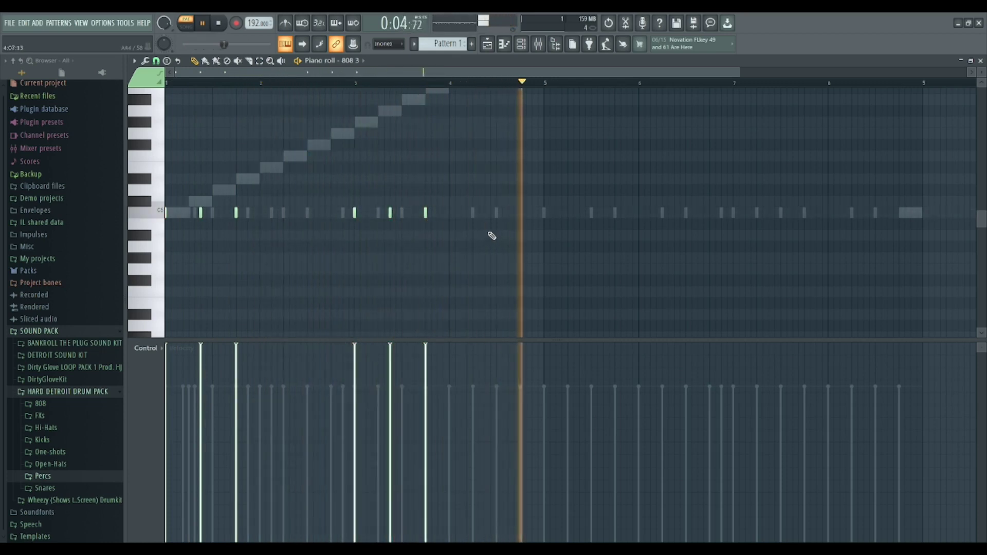
Step: Copy all six 808 3 hits from bars 1 and 3 into bars 5 and 7
drag(514, 237, 4, 141)
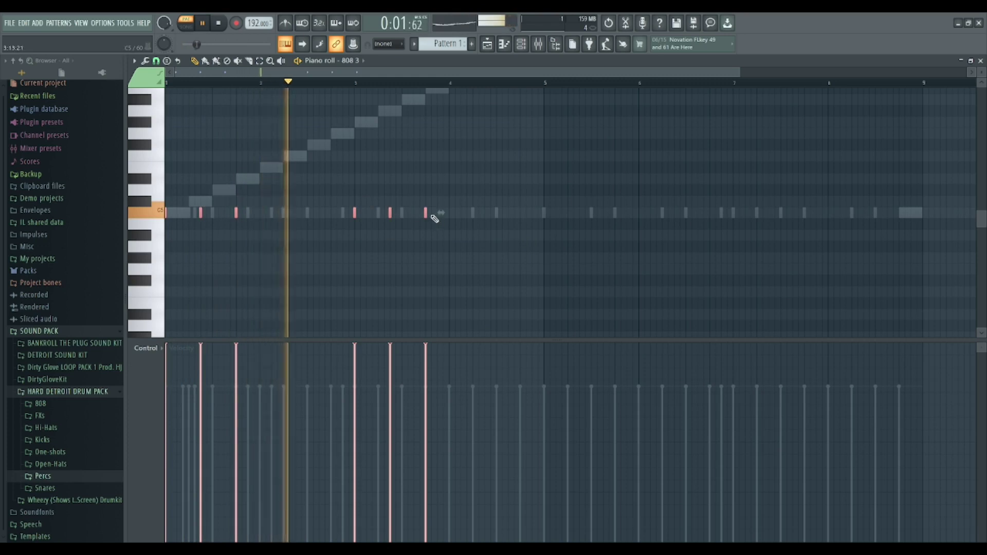
drag(426, 212, 804, 198)
ctrl+click(585, 240)
Step: Replace the 808 3 hit at the start of bar 5 with a C5 hit on step 5 of that bar
right_click(544, 213)
click(556, 212)
right_click(569, 241)
right_click(557, 213)
click(564, 212)
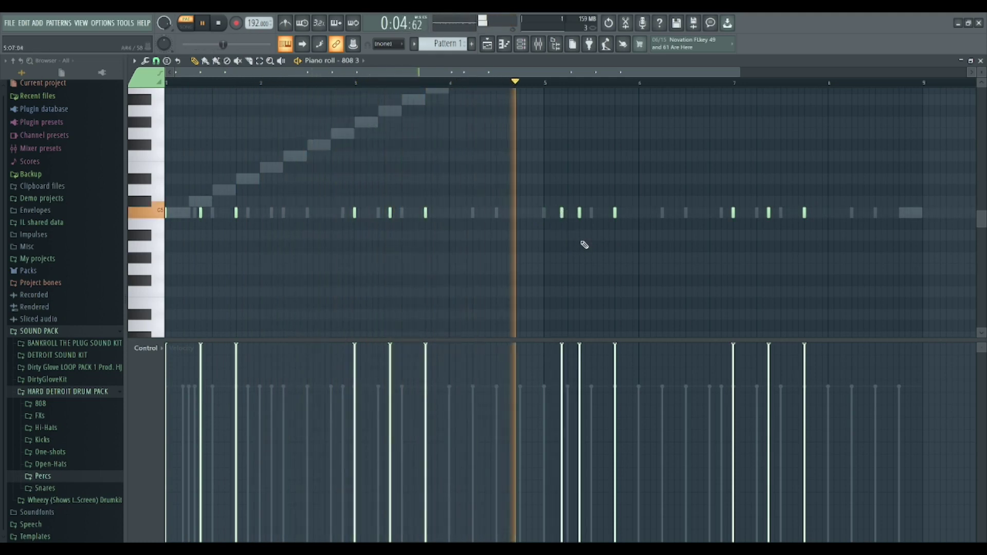
right_click(564, 213)
key(space)
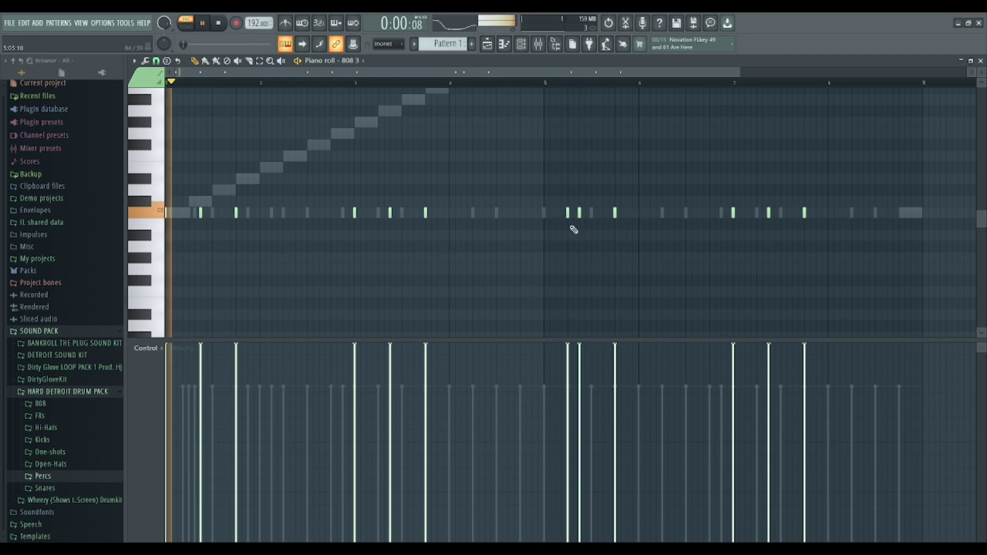
Step: Try an F5 hit at the end of bar 5, replace it with C#5 on step 15, and add C5 on step 7 of bar 6
click(535, 83)
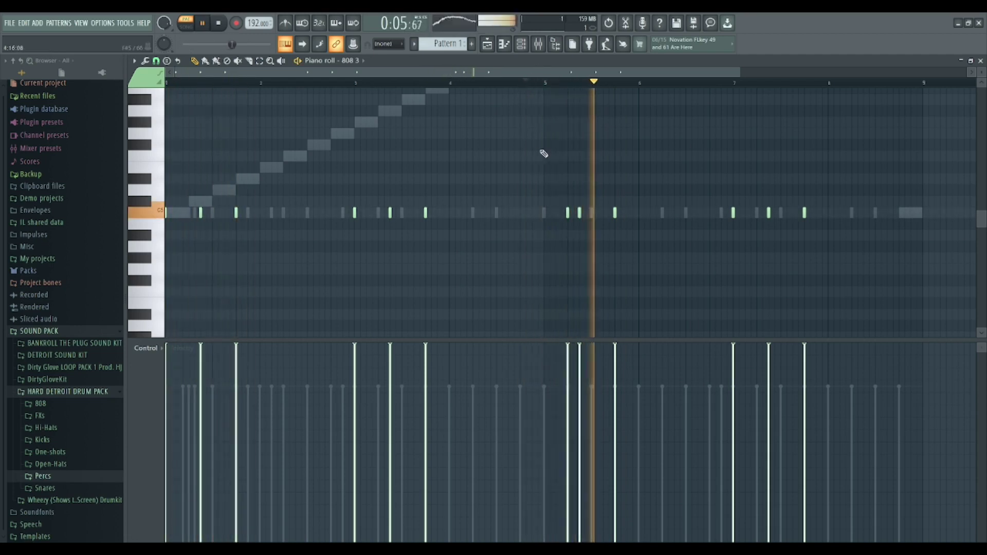
click(446, 83)
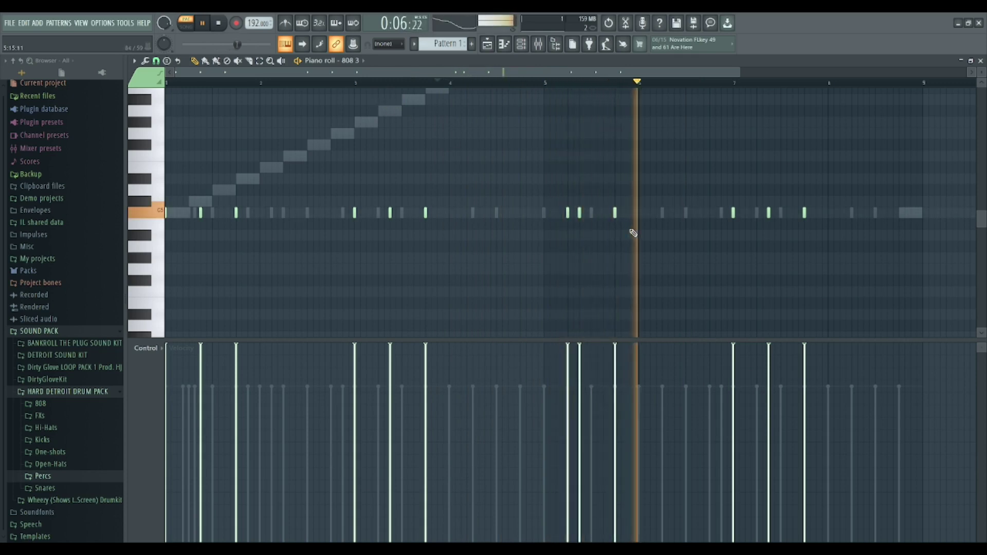
click(633, 156)
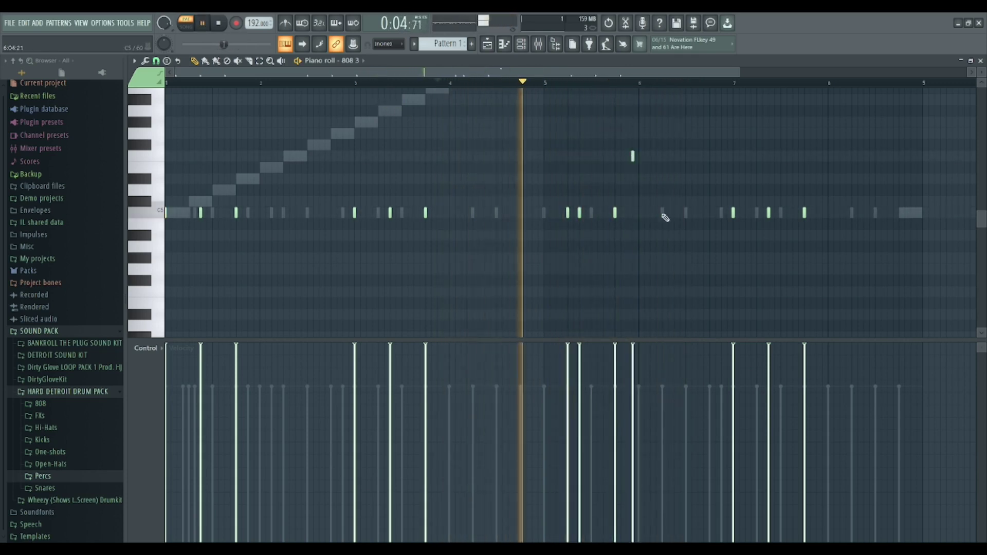
right_click(633, 156)
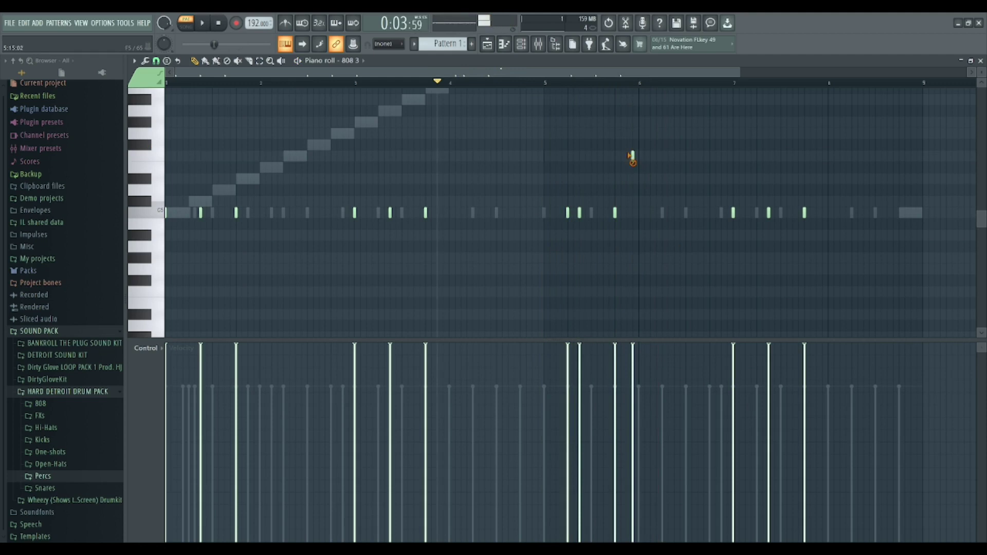
click(630, 202)
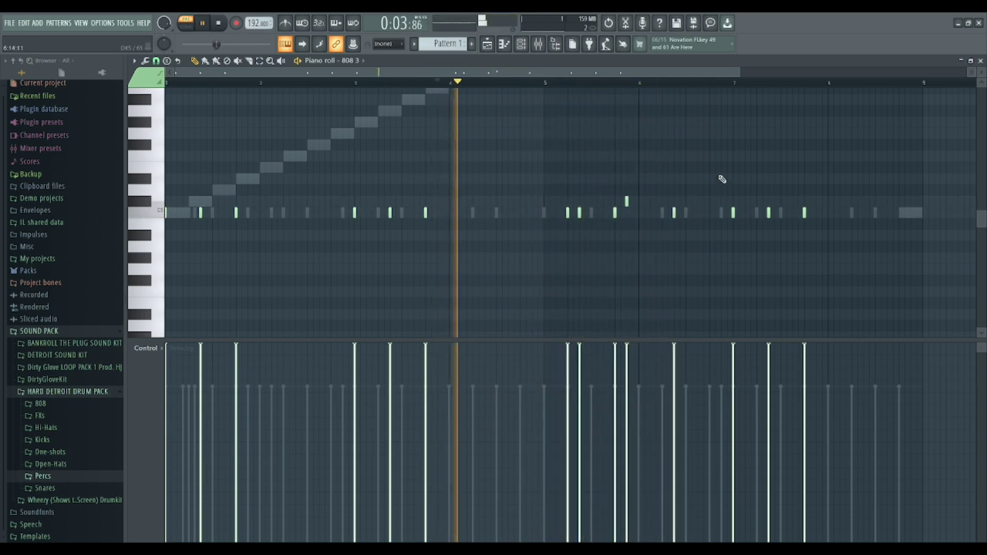
Step: Audition a higher 808 3 hit in bar 6 and place it as D#5 on step 9
click(705, 156)
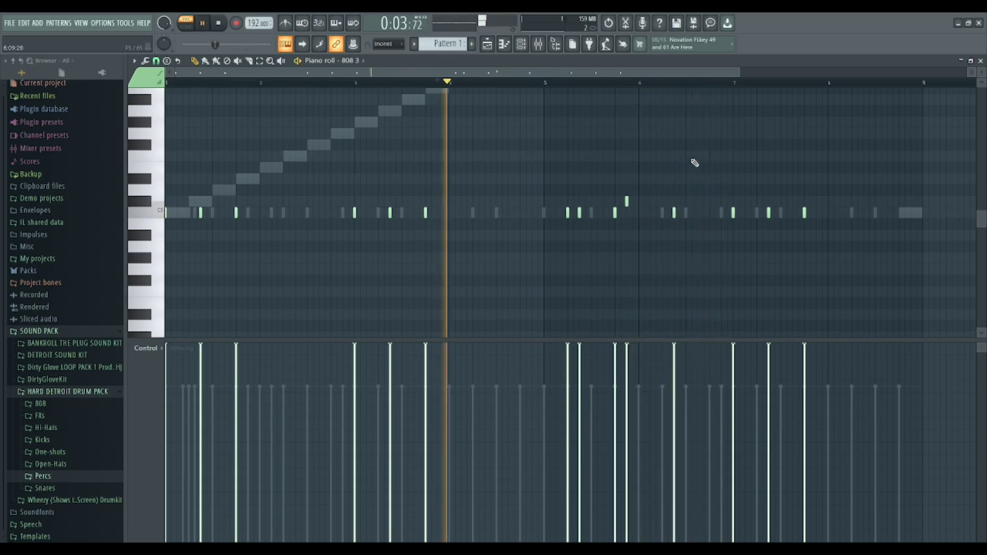
click(698, 178)
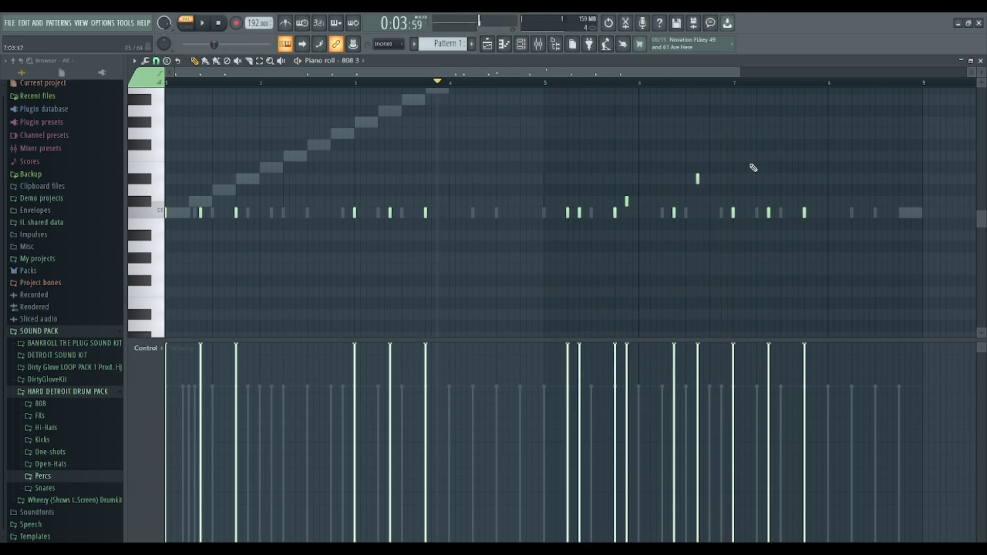
right_click(698, 180)
click(692, 178)
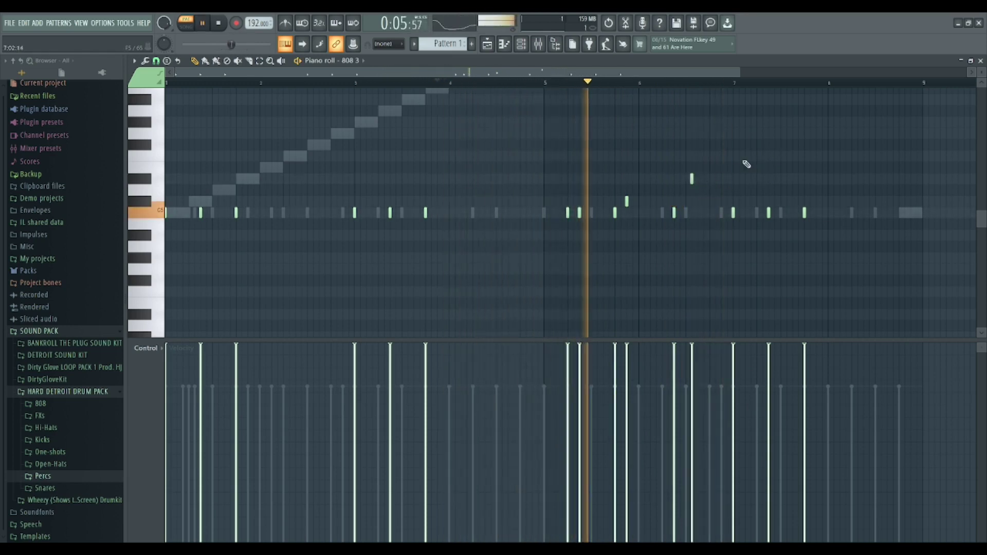
key(space)
click(686, 178)
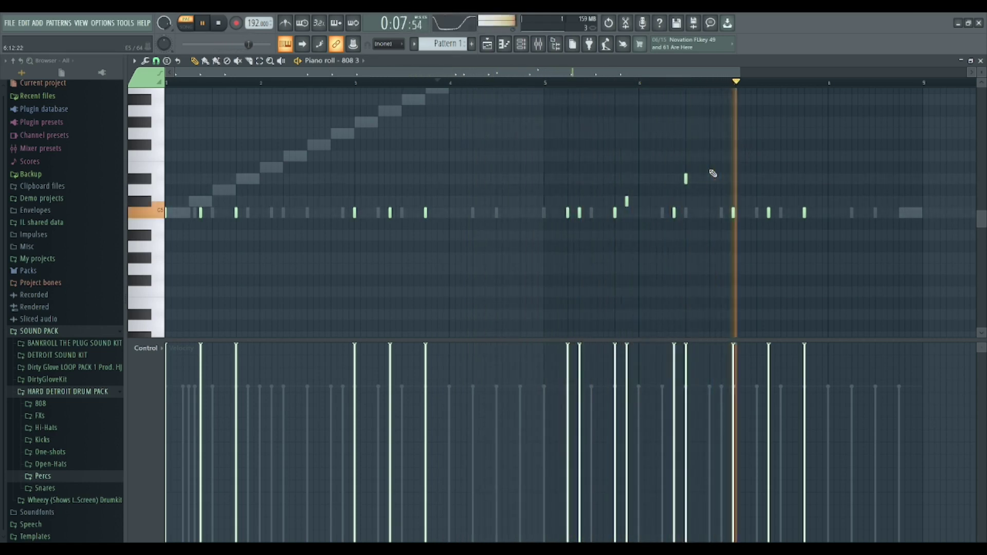
key(space)
key(space)
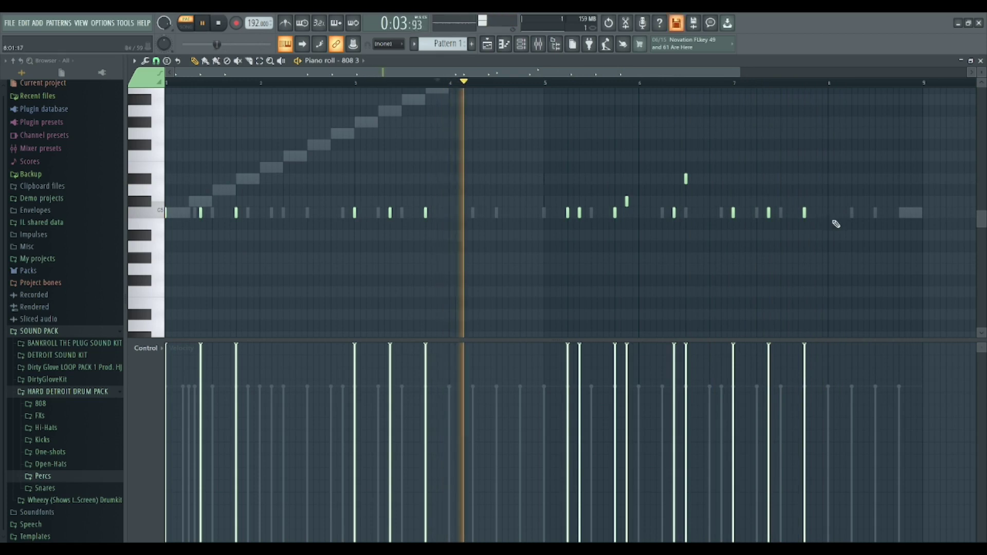
Step: Add C5 hits on step 3 of bar 7 and on steps 3 and 11 of bar 8
click(747, 213)
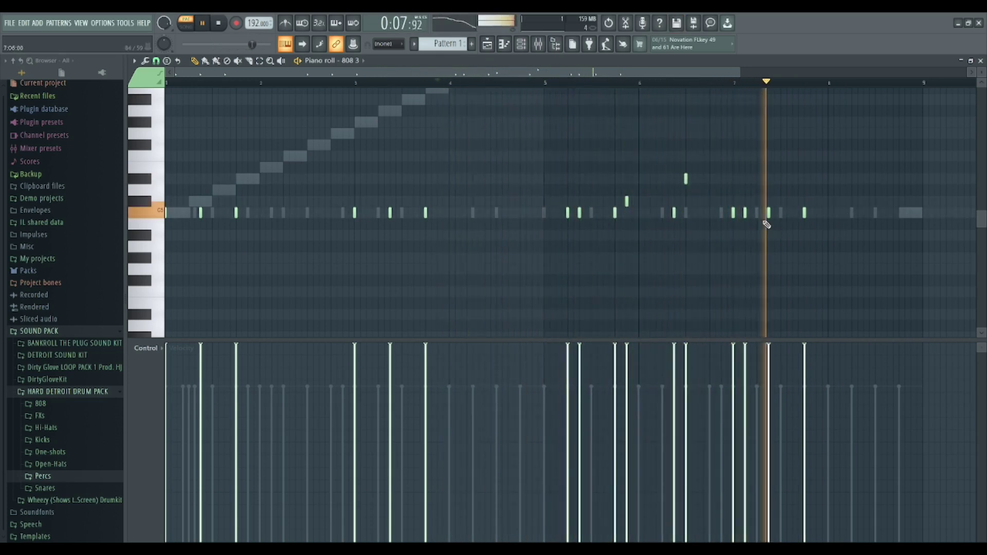
click(849, 214)
key(space)
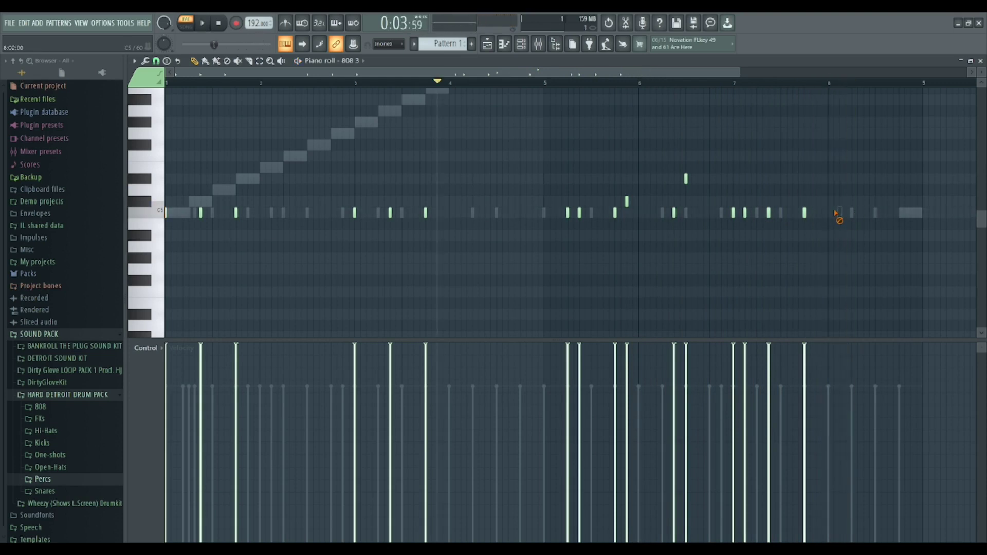
key(space)
right_click(870, 214)
click(887, 213)
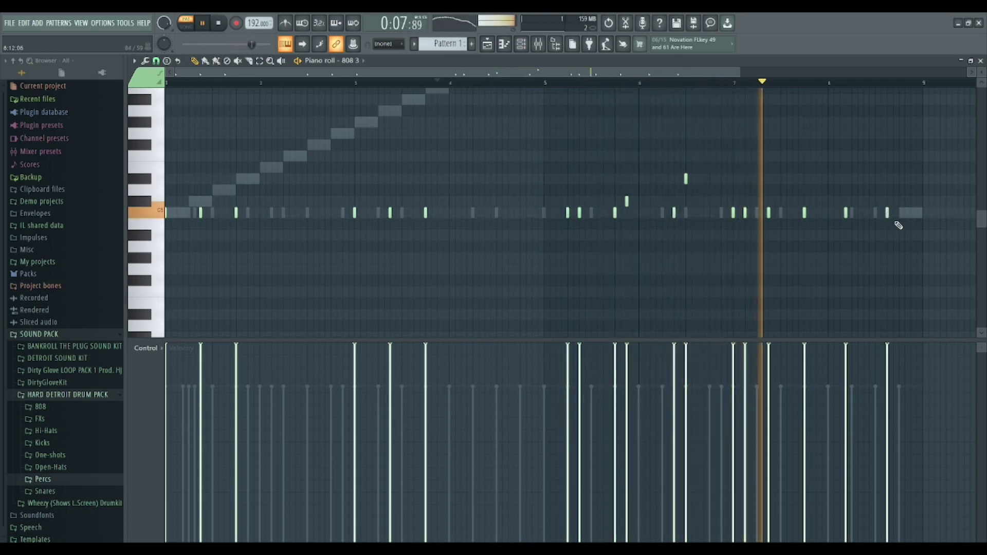
click(840, 213)
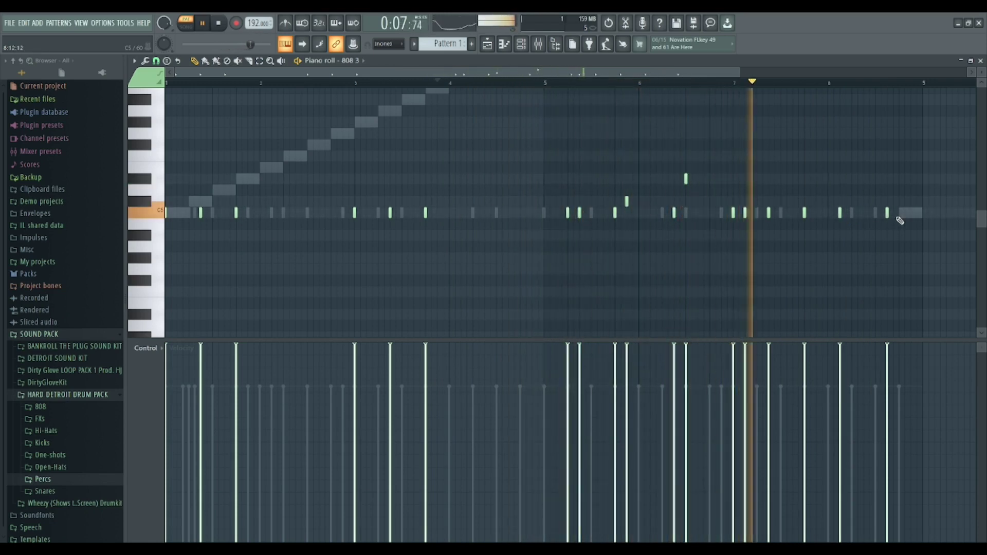
Step: Try different C5 placements for the 808 3 in bar 8, on steps 3, 4, 8 and 12
key(space)
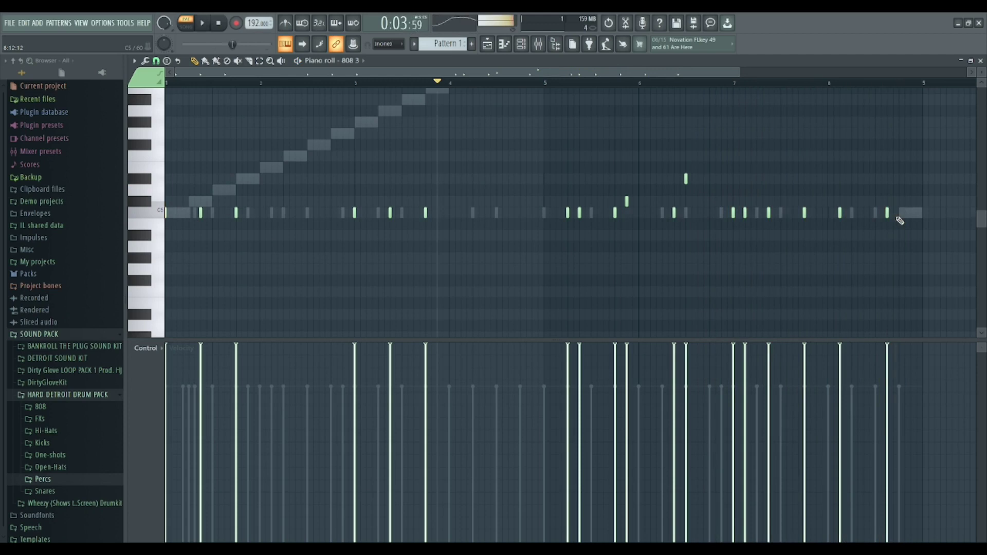
right_click(841, 214)
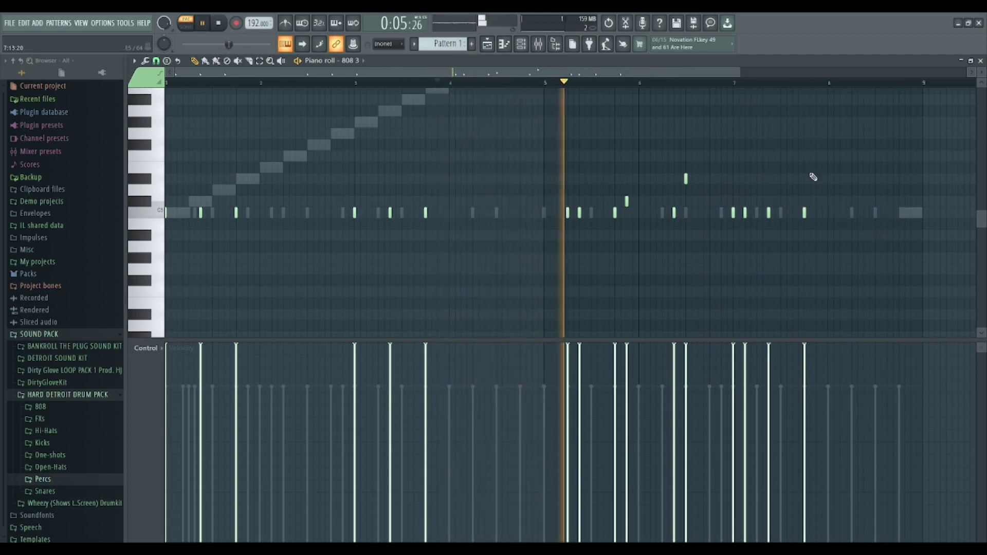
click(841, 213)
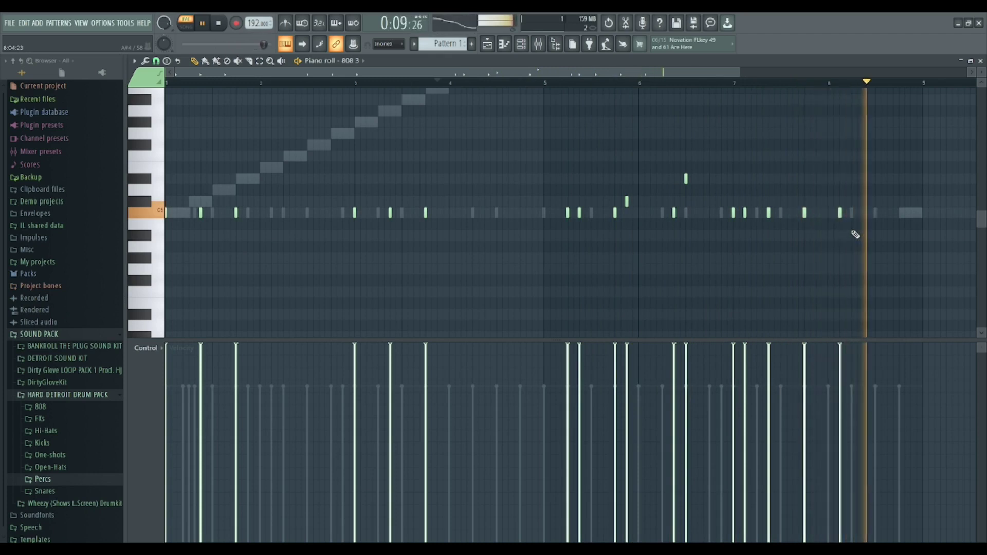
click(847, 214)
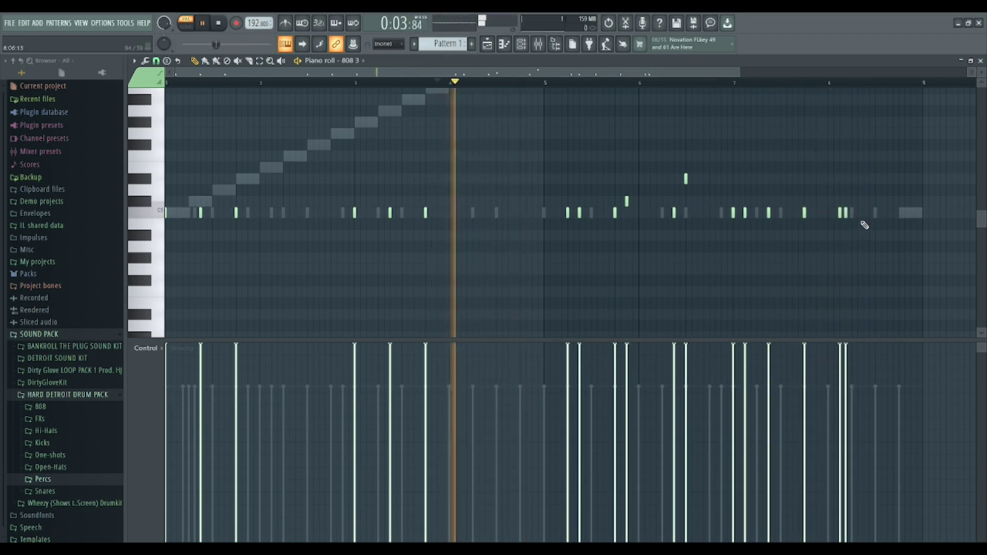
click(874, 215)
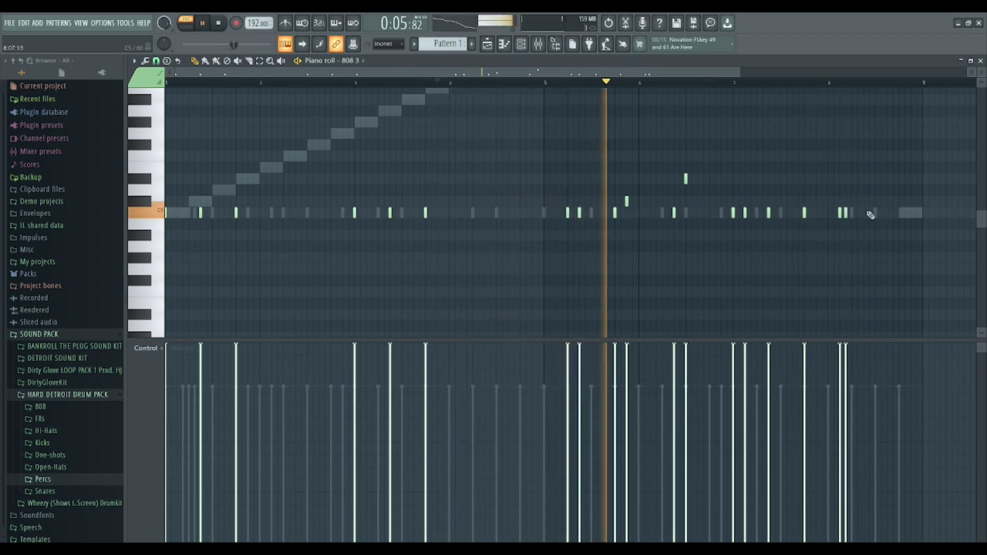
right_click(865, 214)
click(871, 214)
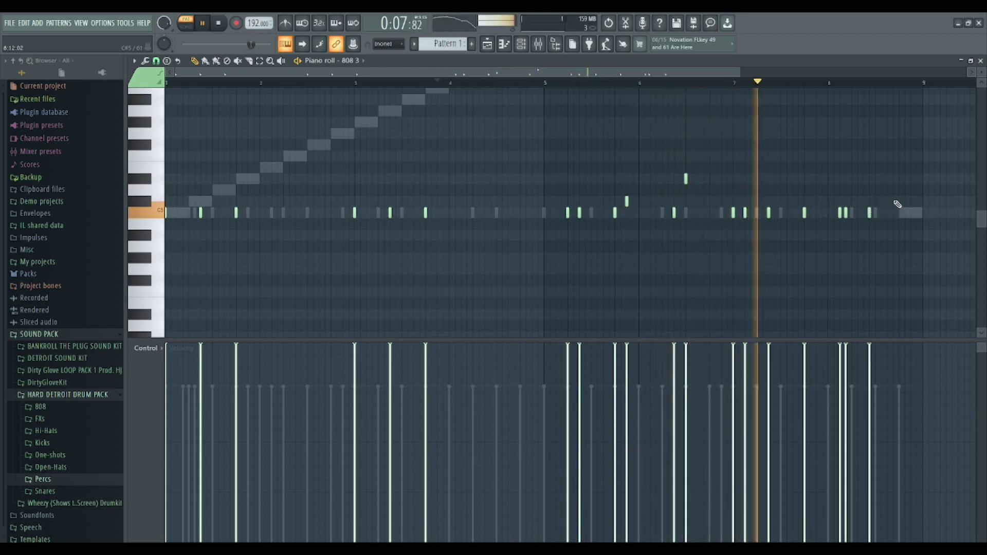
click(896, 214)
key(space)
right_click(847, 214)
key(space)
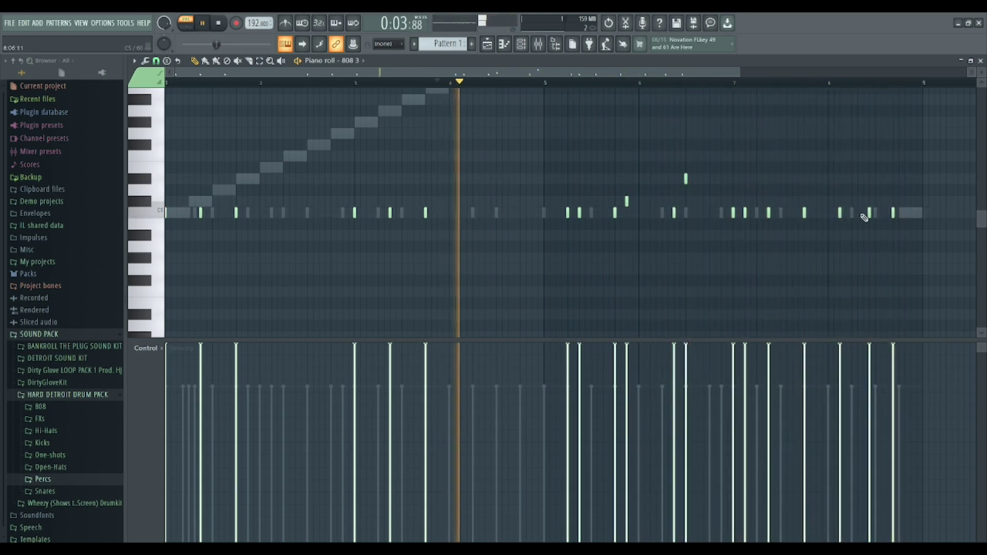
Step: Delete the remaining 808 3 hits from bar 8
right_click(893, 213)
right_click(871, 214)
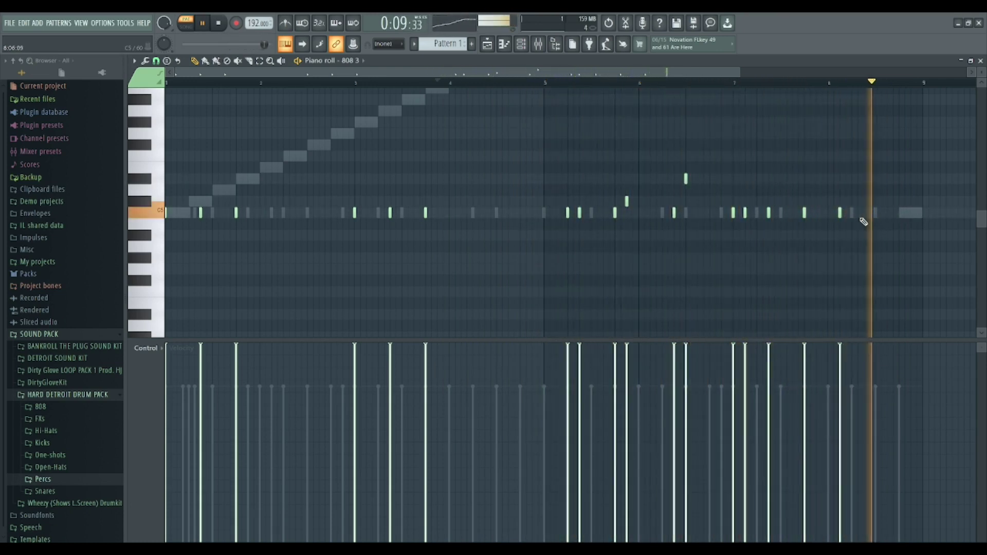
right_click(839, 214)
Step: Copy the bar 7 808 3 hits to start on step 5 of bar 8, leaving out the hit that falls in bar 9
key(space)
drag(824, 223, 722, 199)
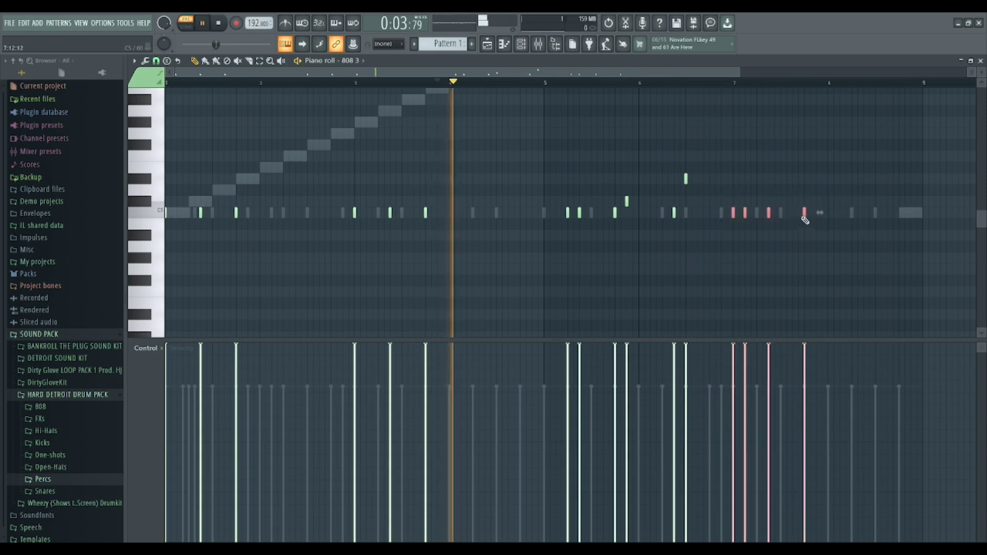
drag(805, 214, 921, 225)
ctrl+click(880, 241)
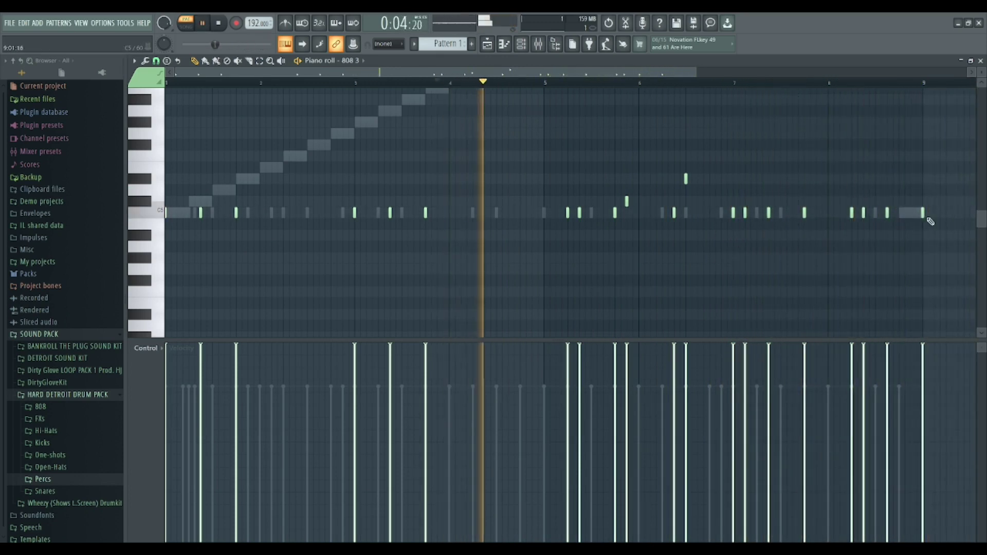
ctrl+scroll(923, 215, up, 6)
ctrl+scroll(877, 218, down, 6)
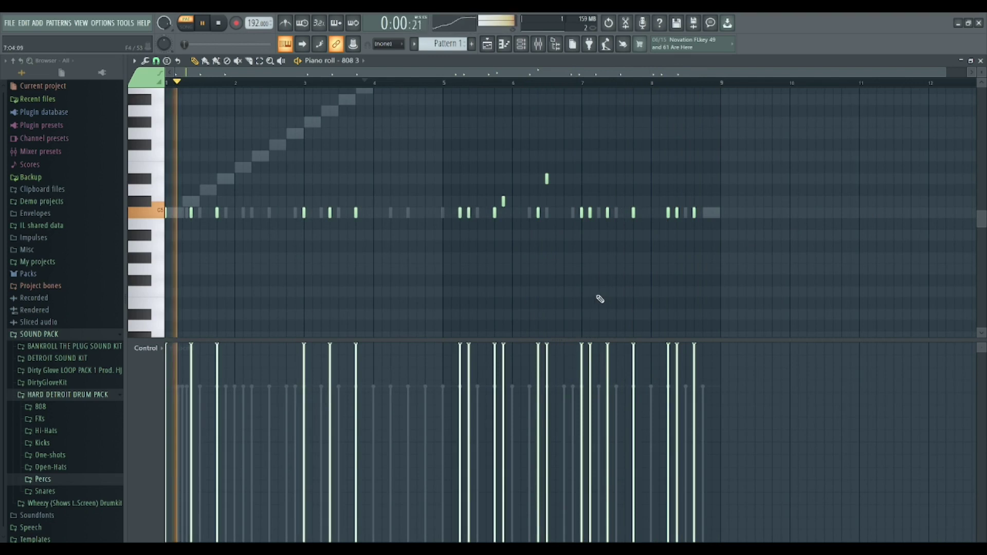
Step: Add the HH 8 sample from the drum pack's Hi-Hats folder as a new channel below Perc 6
scroll(555, 289, up, 5)
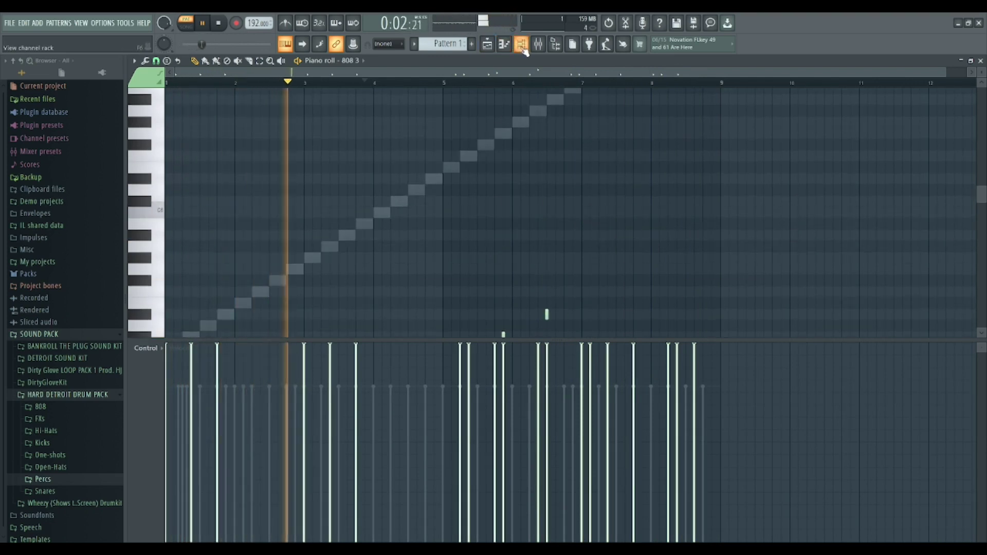
key(F6)
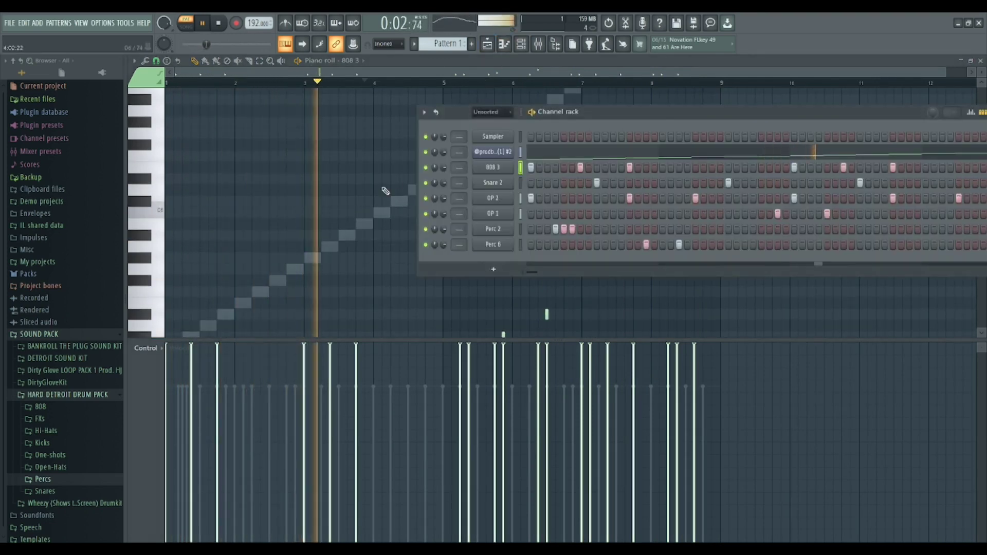
click(78, 480)
click(104, 479)
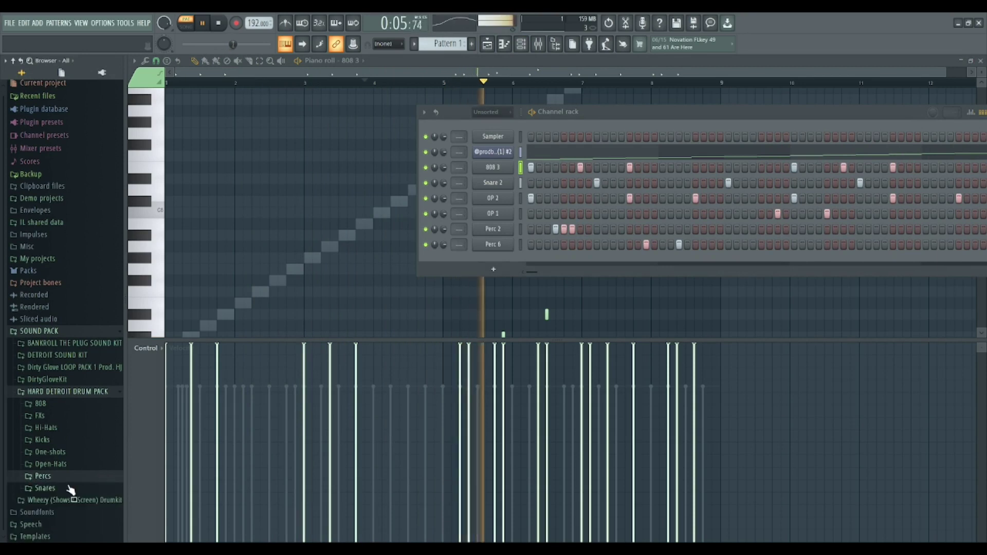
click(61, 430)
click(60, 462)
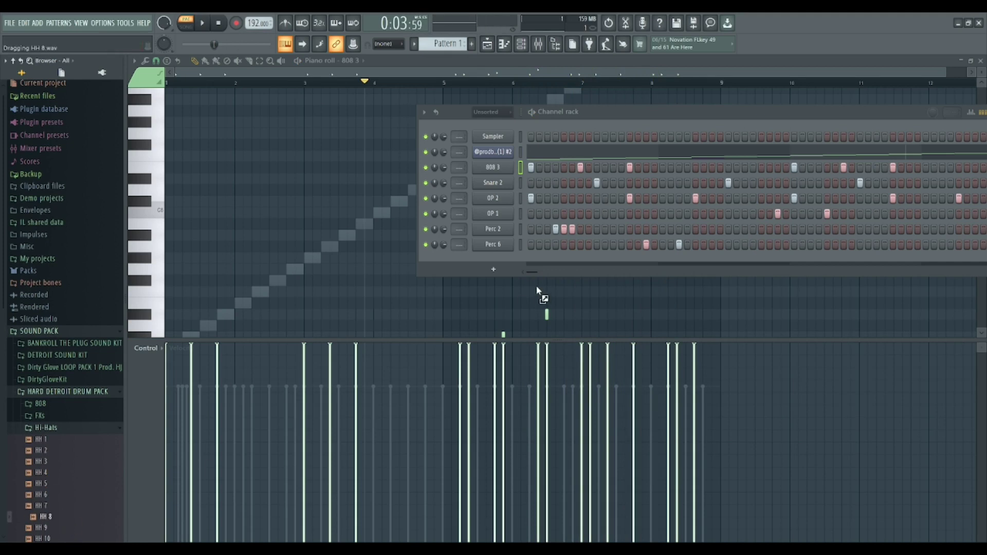
drag(498, 251, 498, 252)
key(space)
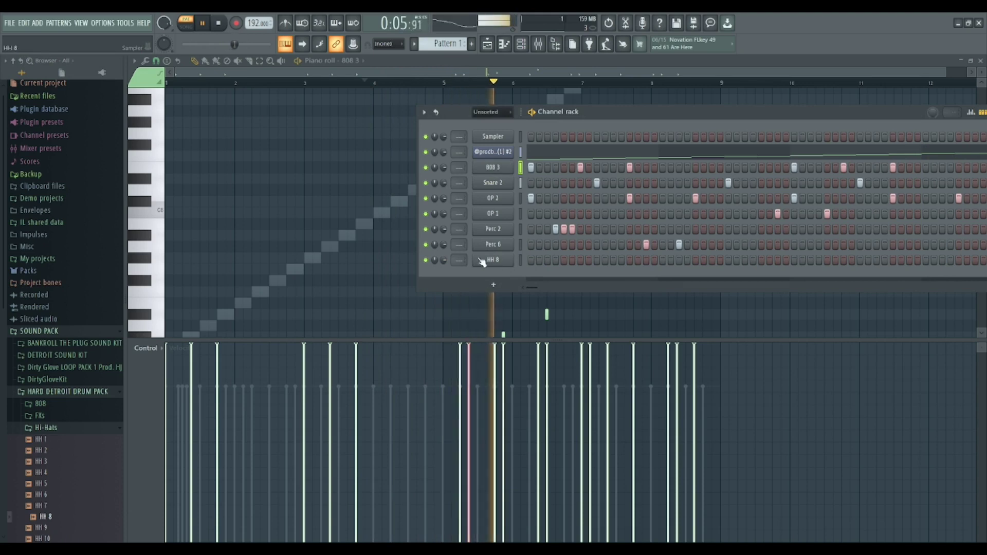
Step: Copy the 808 3 hit pattern onto the HH 8 channel and view the channel's miscellaneous sampler settings
click(506, 261)
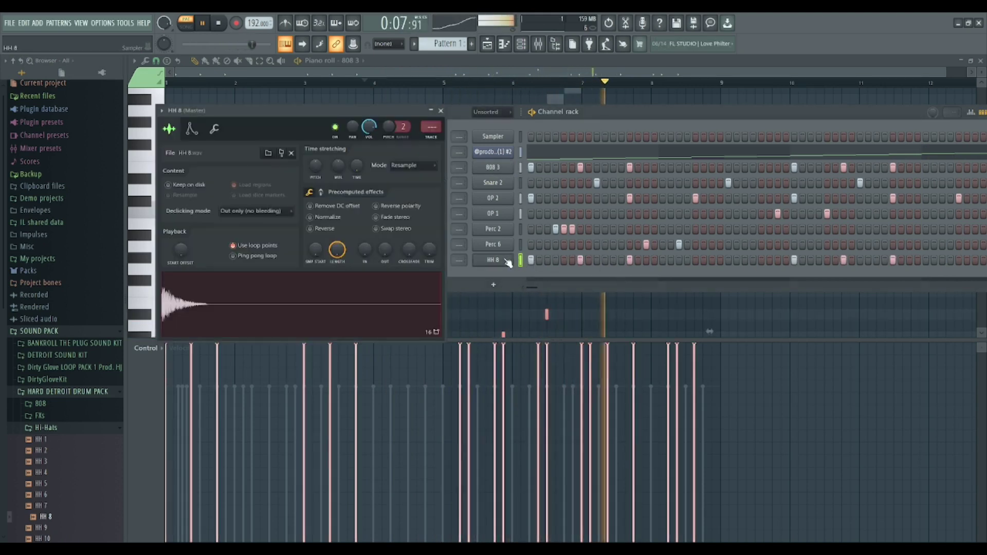
click(225, 136)
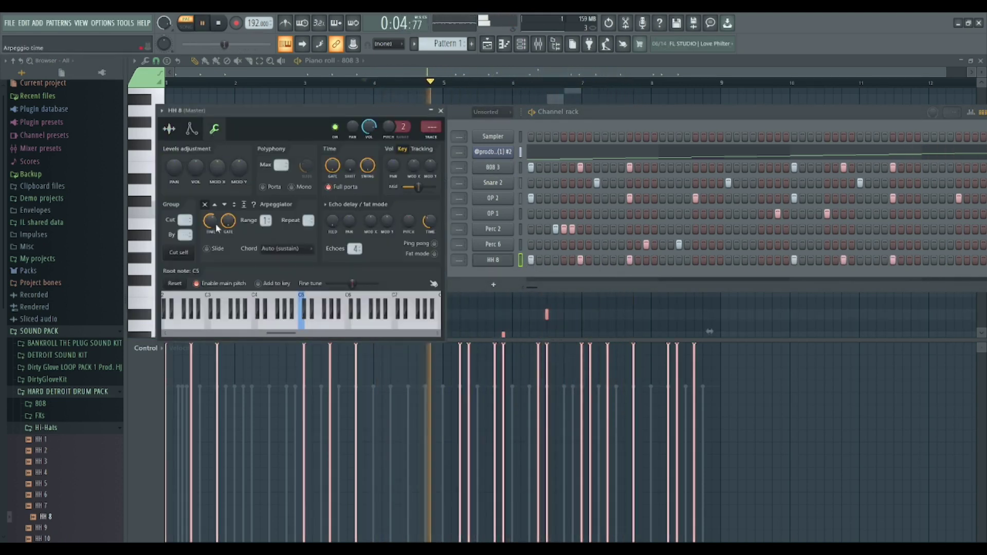
click(440, 112)
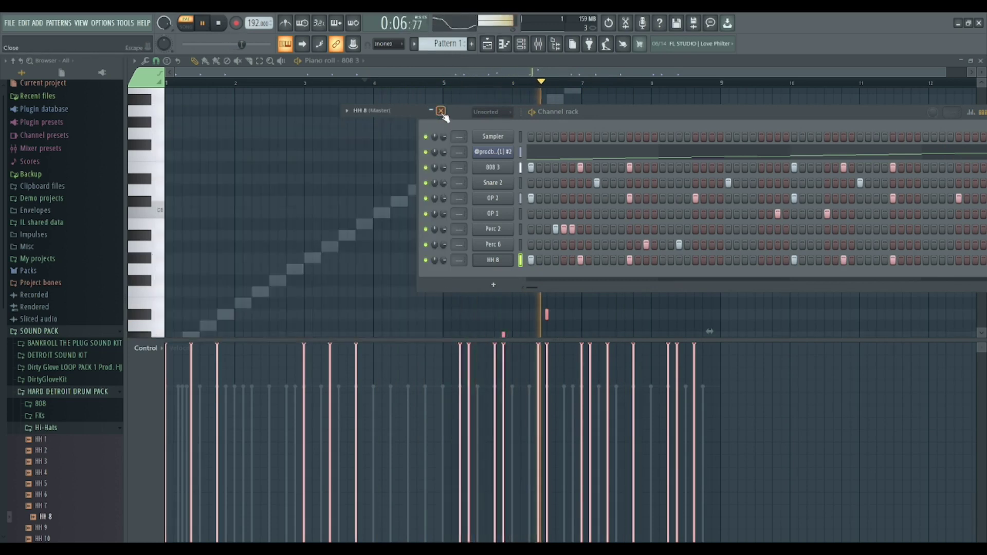
Step: Open the HH 8 pattern in the piano roll and select all its notes
right_click(499, 261)
click(533, 261)
scroll(426, 274, down, 2)
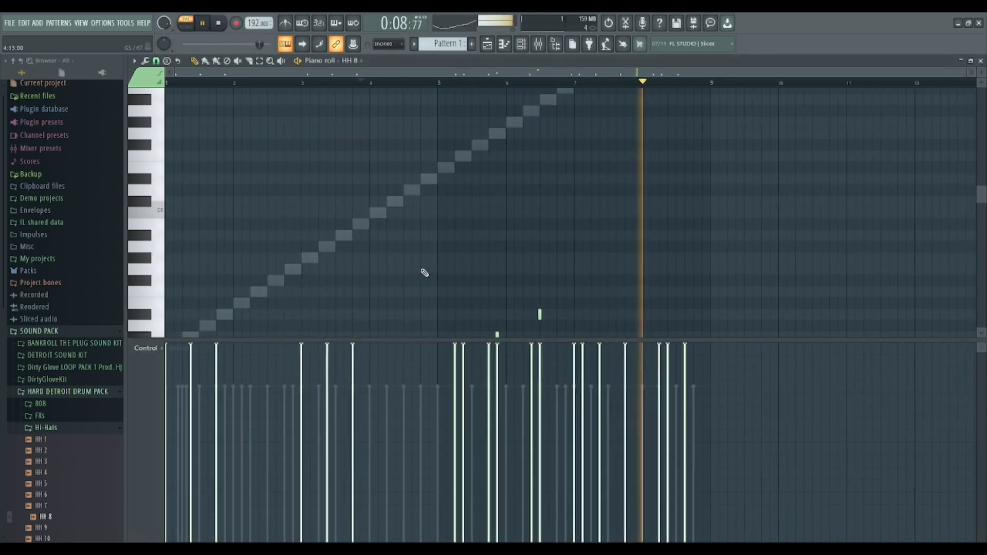
scroll(486, 250, down, 5)
scroll(669, 252, up, 5)
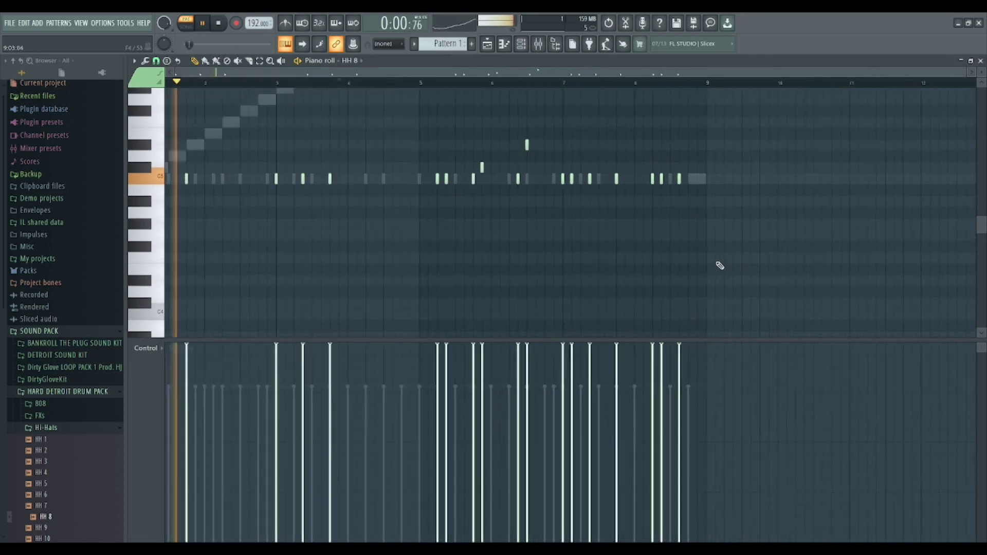
scroll(743, 288, down, 3)
key(ctrl+a)
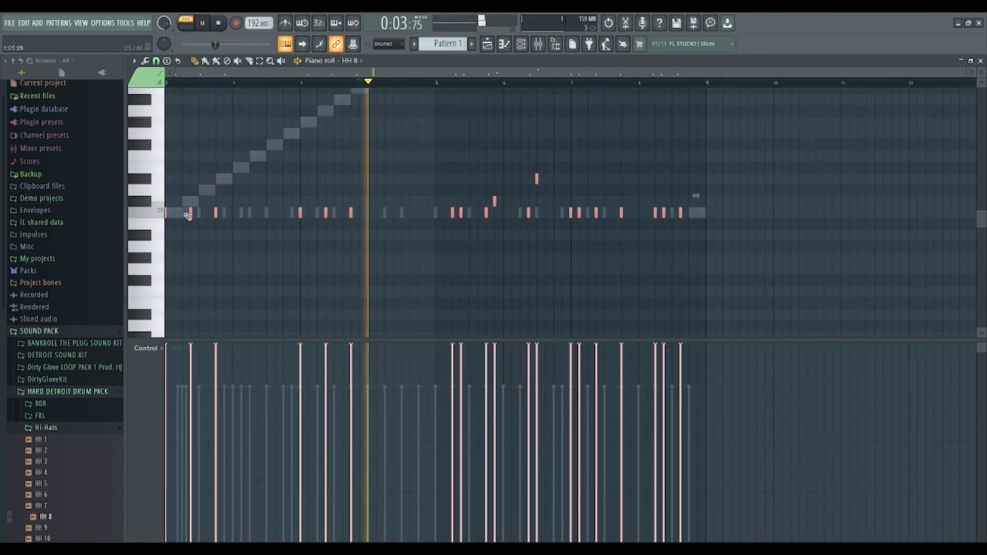
Step: Add C5 hi-hat hits on steps 3, 4, 5 and 11 of bar 1 and play them back
scroll(187, 215, up, 3)
key(space)
key(space)
click(177, 248)
click(183, 250)
click(188, 251)
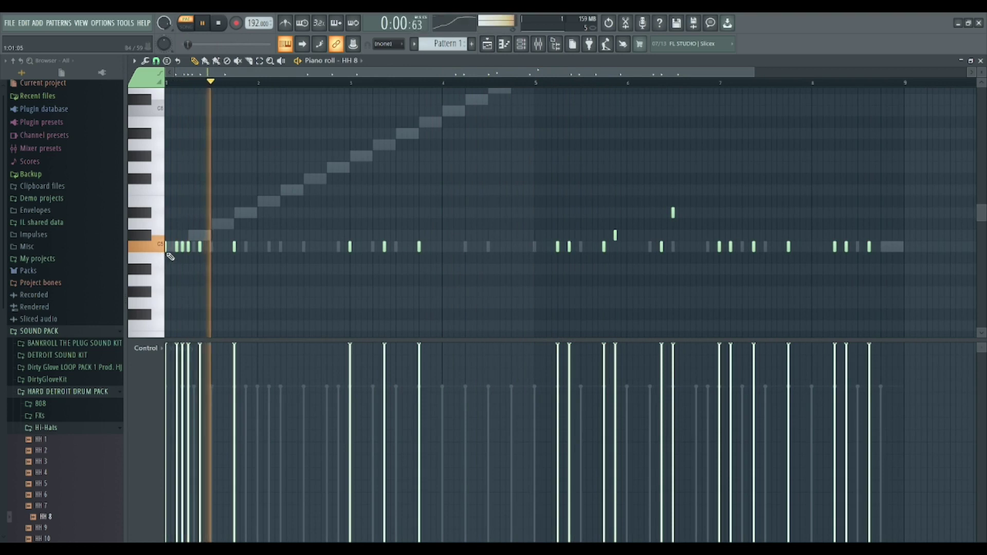
click(221, 249)
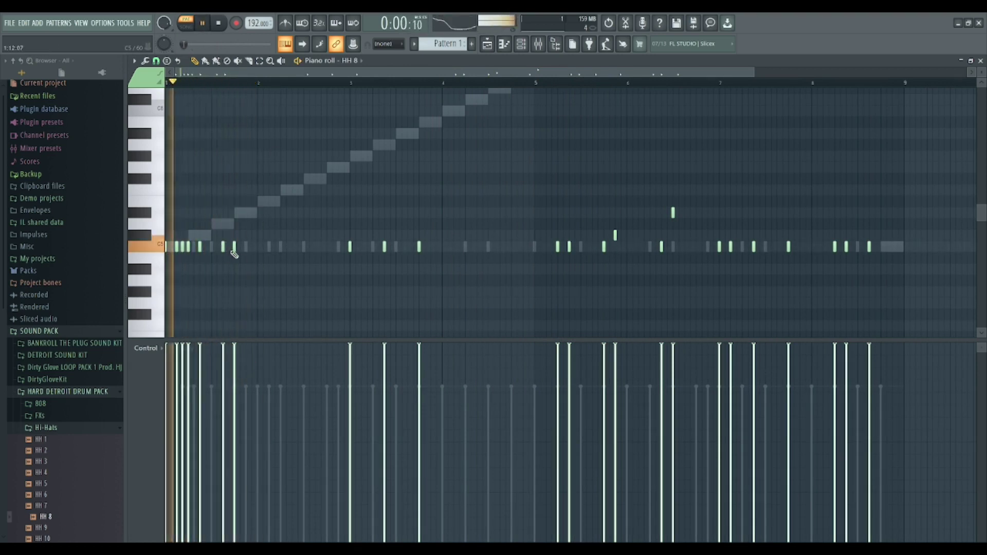
key(space)
key(space)
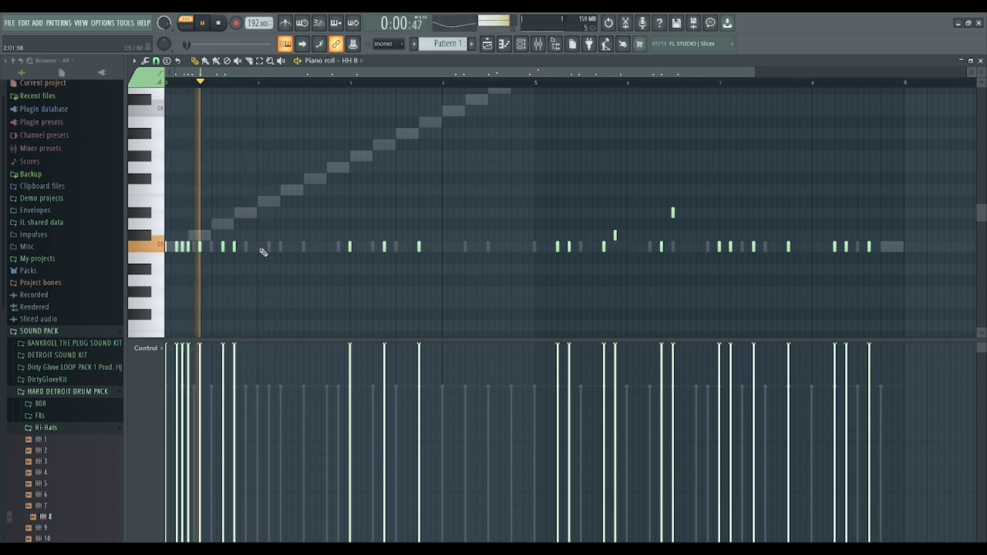
Step: Try several C5 hi-hat placements within the first seven steps of bar 2
click(259, 248)
click(266, 249)
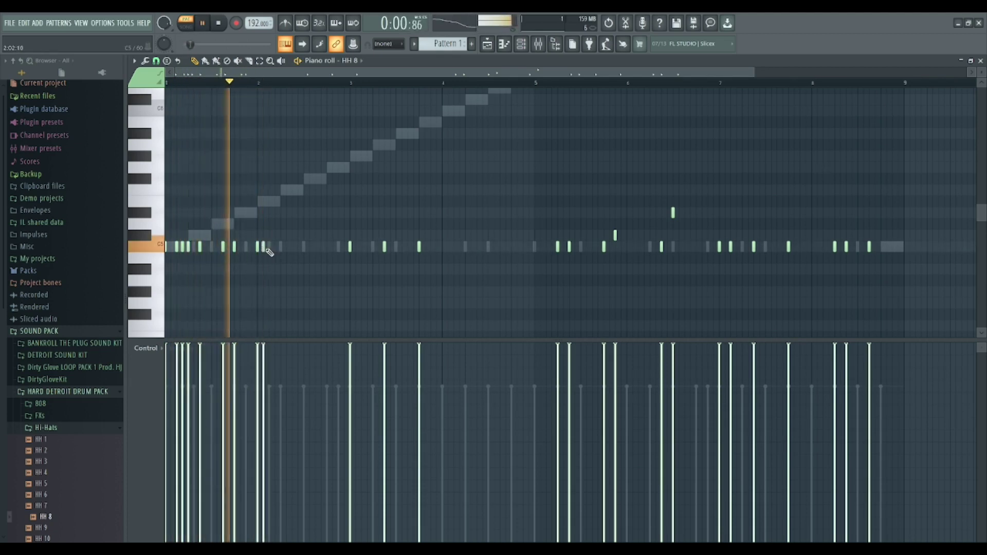
right_click(260, 249)
right_click(266, 249)
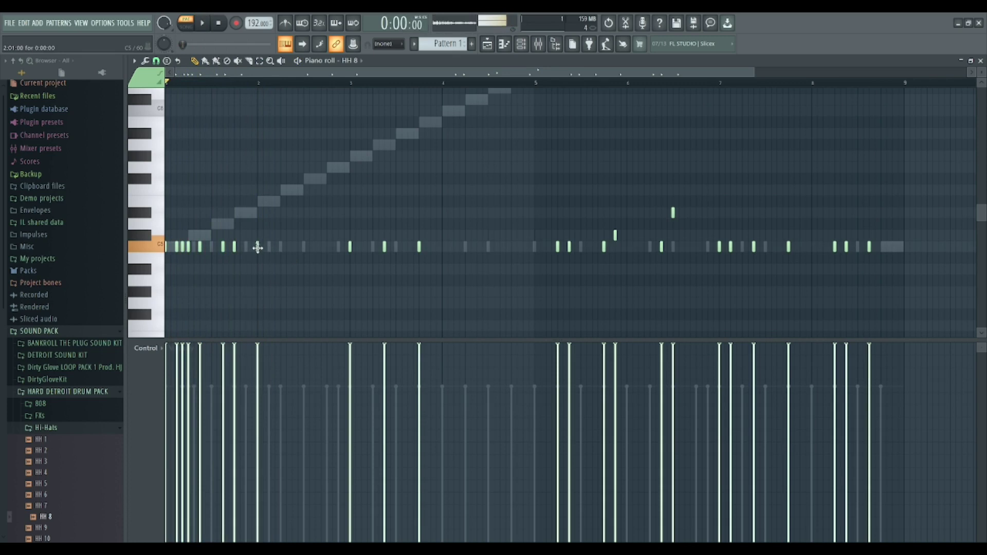
click(287, 249)
click(292, 249)
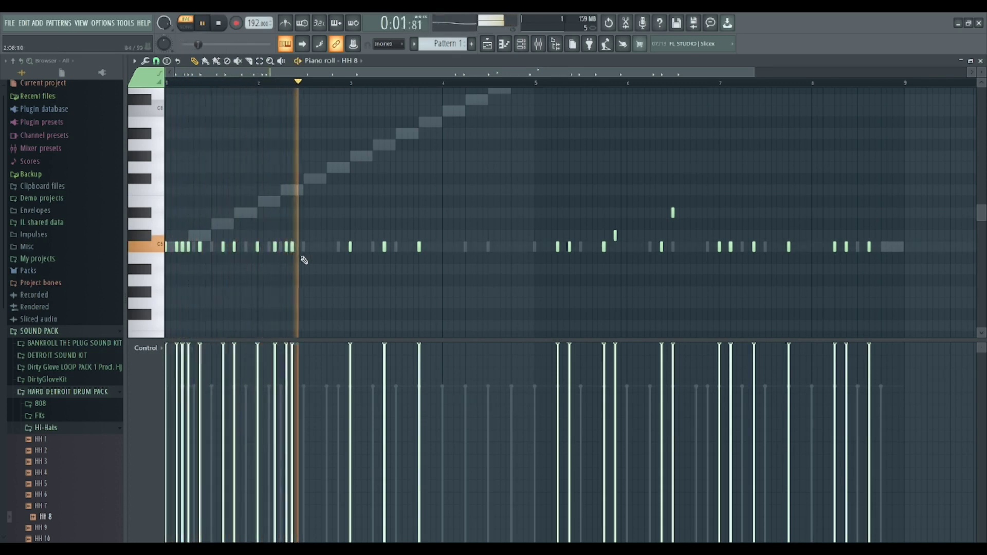
click(271, 248)
click(277, 248)
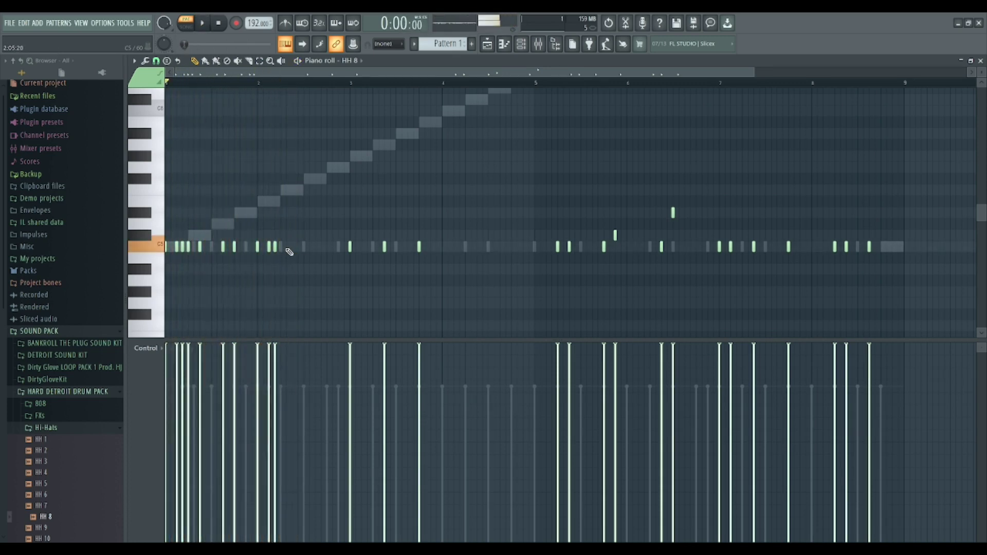
right_click(275, 247)
right_click(270, 248)
key(space)
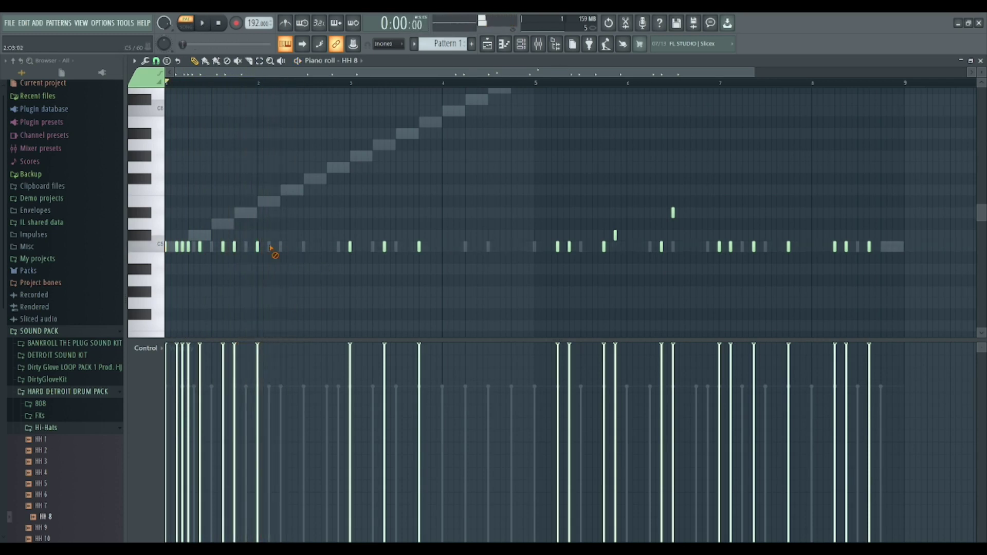
Step: Copy the full bar 1 HH 8 pattern into bar 2
drag(273, 267, 126, 224)
key(space)
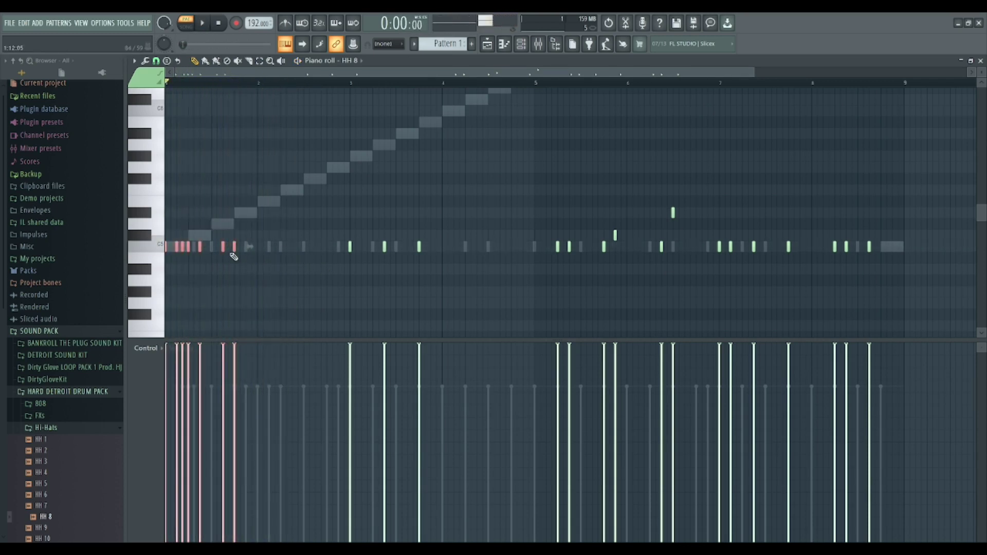
drag(237, 252, 326, 280)
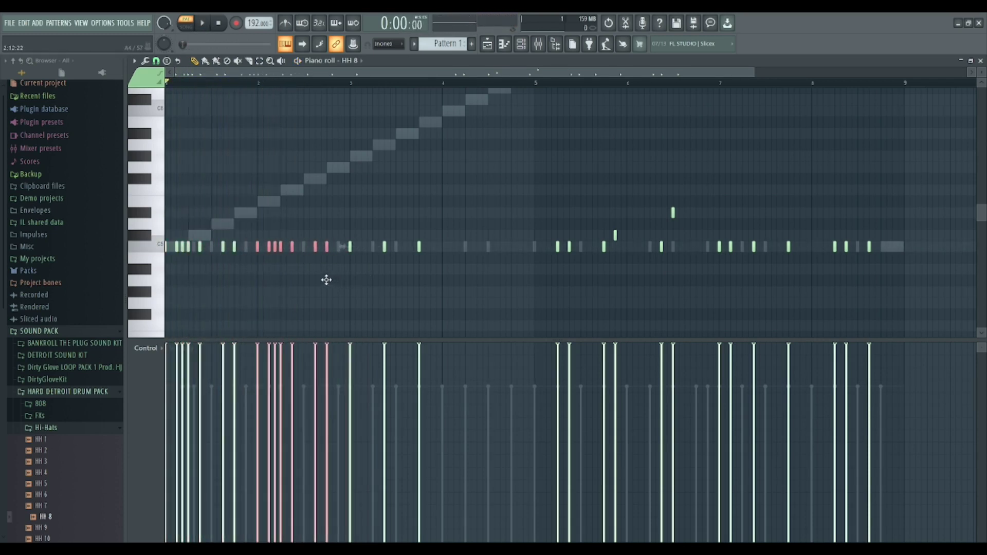
ctrl+click(335, 280)
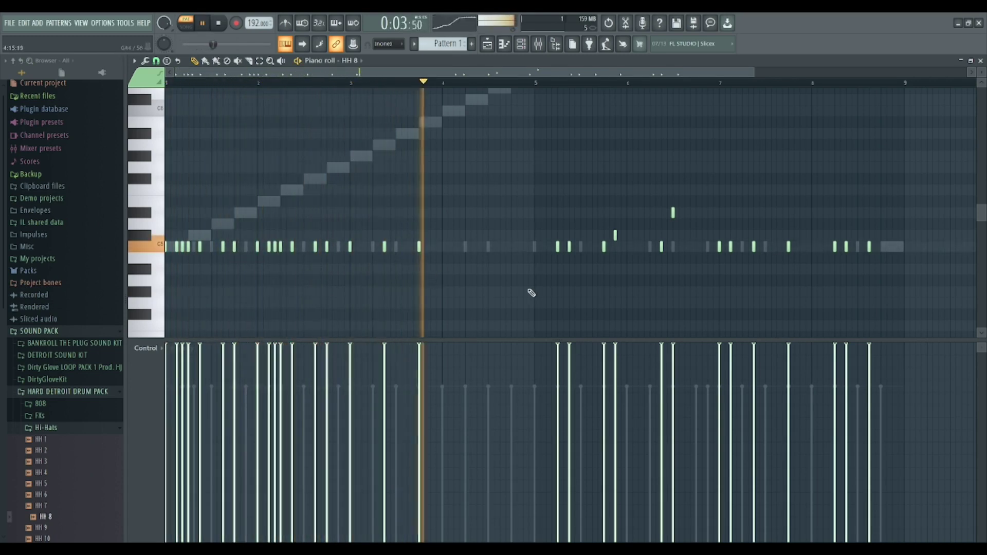
Step: Delete all HH 8 hits in bars 5 to 8
drag(942, 287, 471, 107)
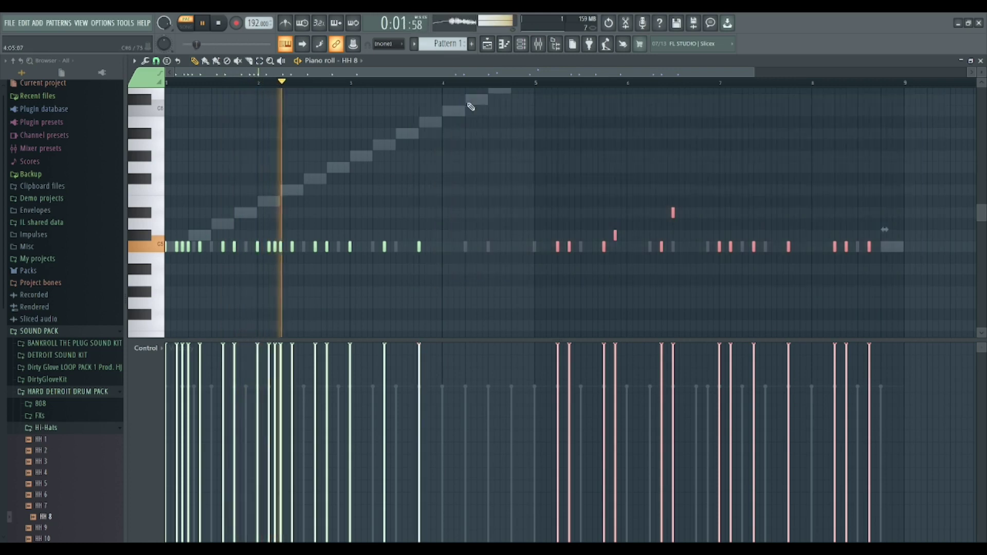
key(Delete)
key(space)
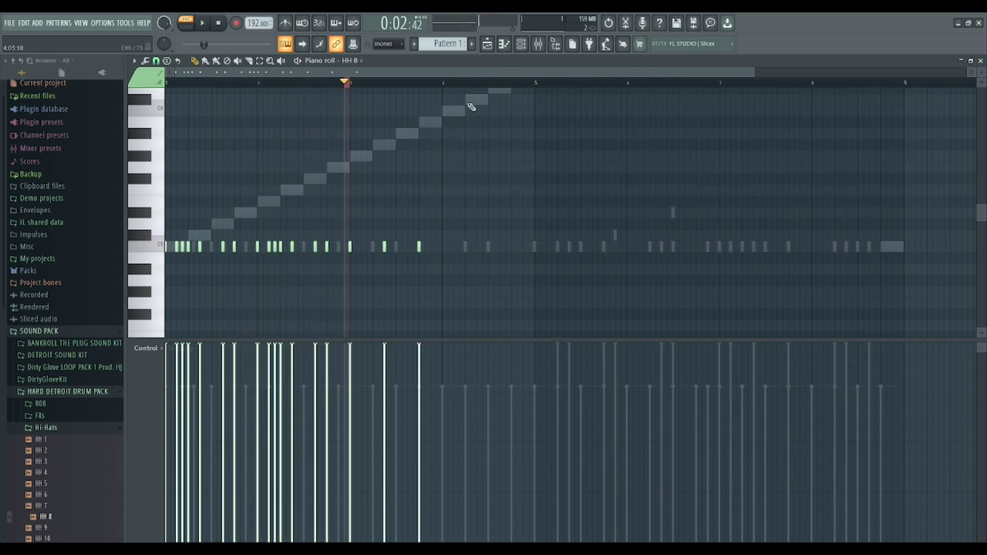
Step: Copy the HH 8 hits from bars 1 to 4 into bars 5 to 8 and clear the selection
click(606, 23)
drag(504, 294, 133, 93)
drag(419, 248, 789, 265)
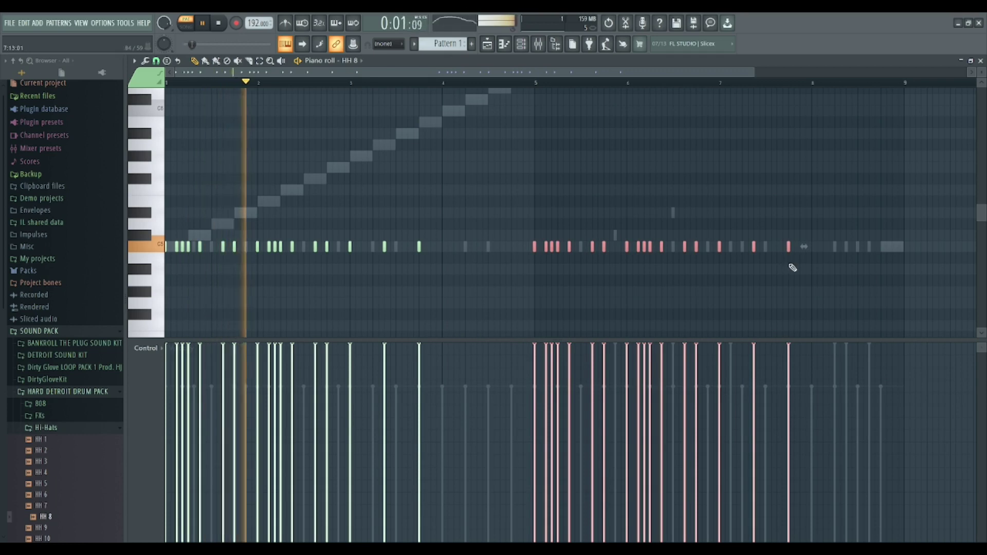
ctrl+click(794, 269)
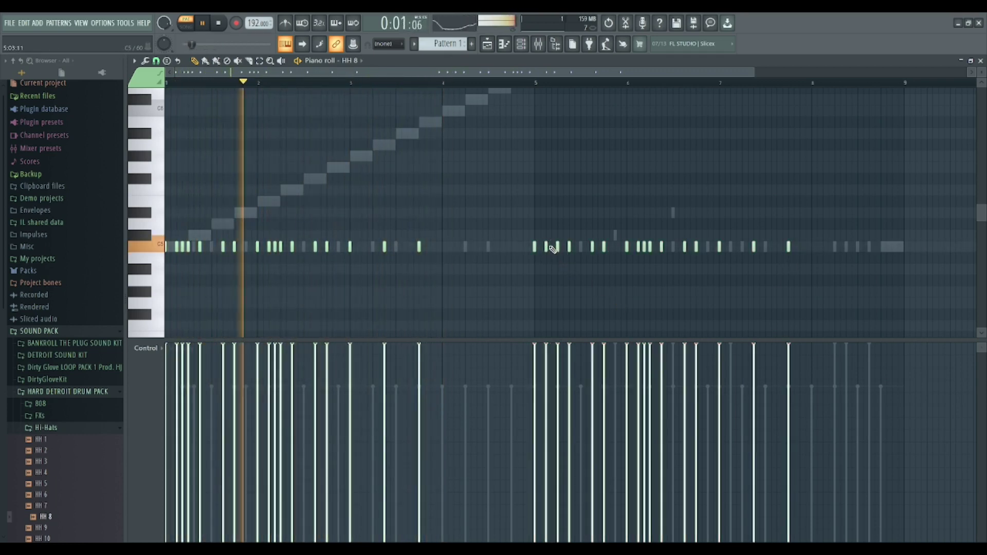
Step: Lengthen the C5 HH 8 hit on step 3 of bar 5 to two steps and chop it into a fast roll
drag(554, 249, 556, 251)
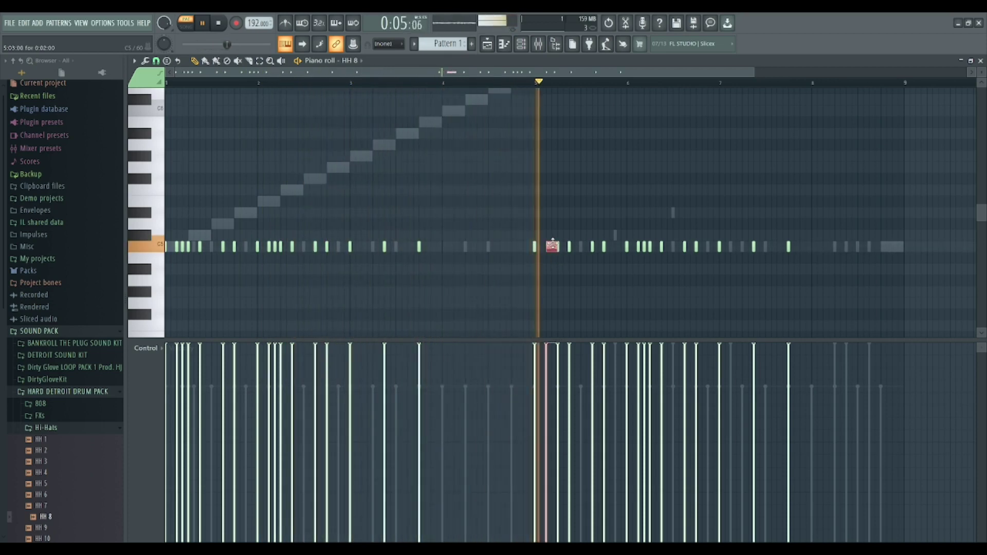
key(alt+u)
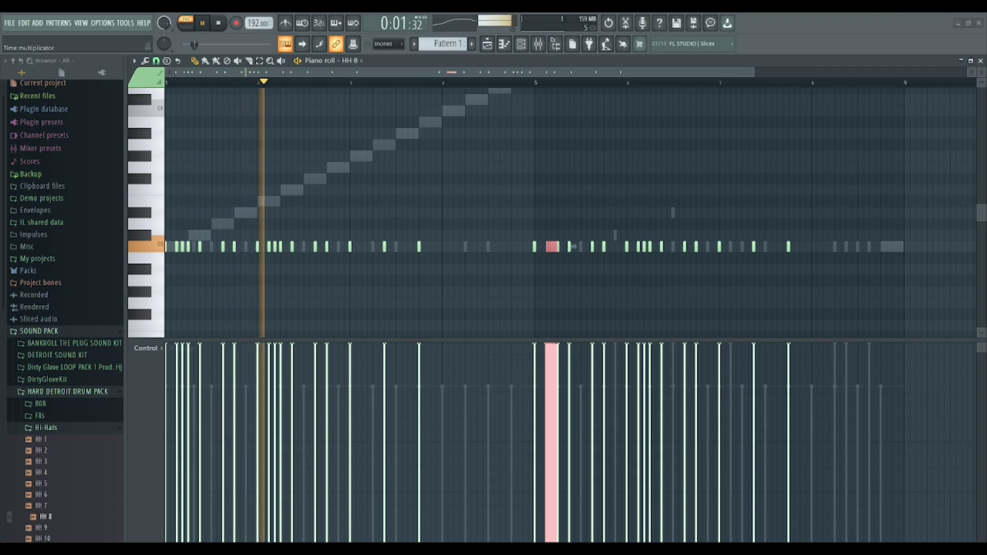
ctrl+click(739, 294)
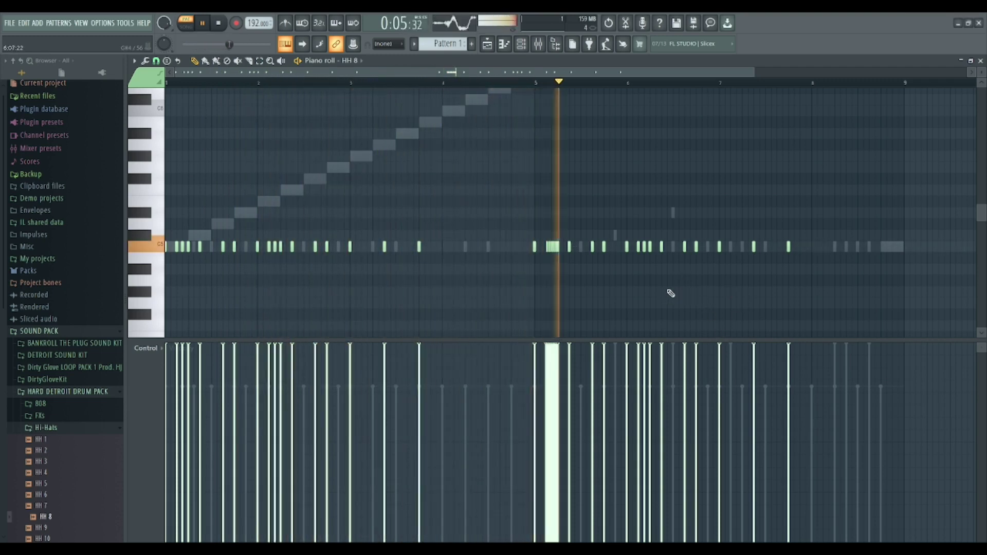
Step: Lower the velocity of all HH 8 hits evenly and raise their fine pitch to +90 cents
drag(838, 295, 168, 221)
mouse_move(880, 385)
mouse_down()
mouse_move(21, 368)
mouse_move(525, 408)
mouse_move(609, 393)
mouse_move(198, 379)
mouse_up()
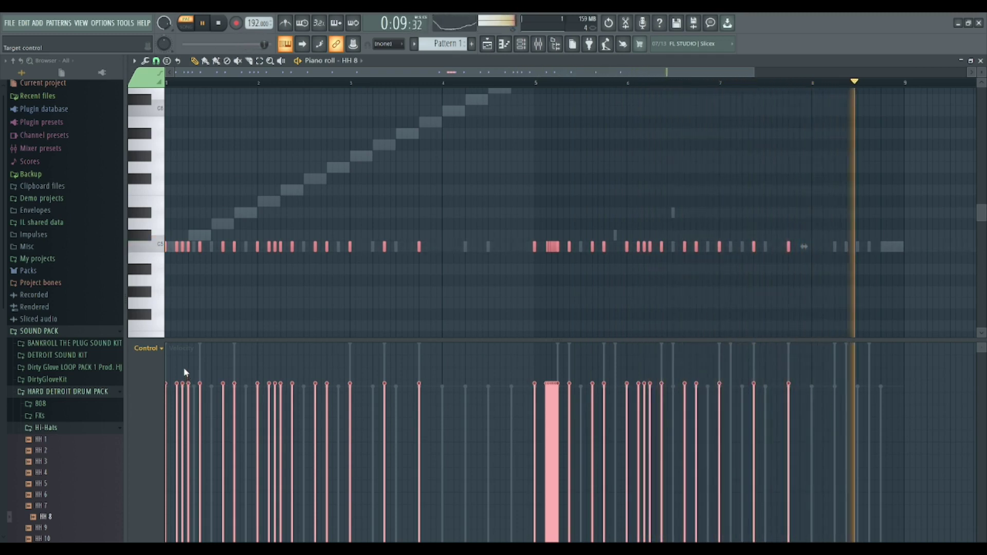
click(189, 409)
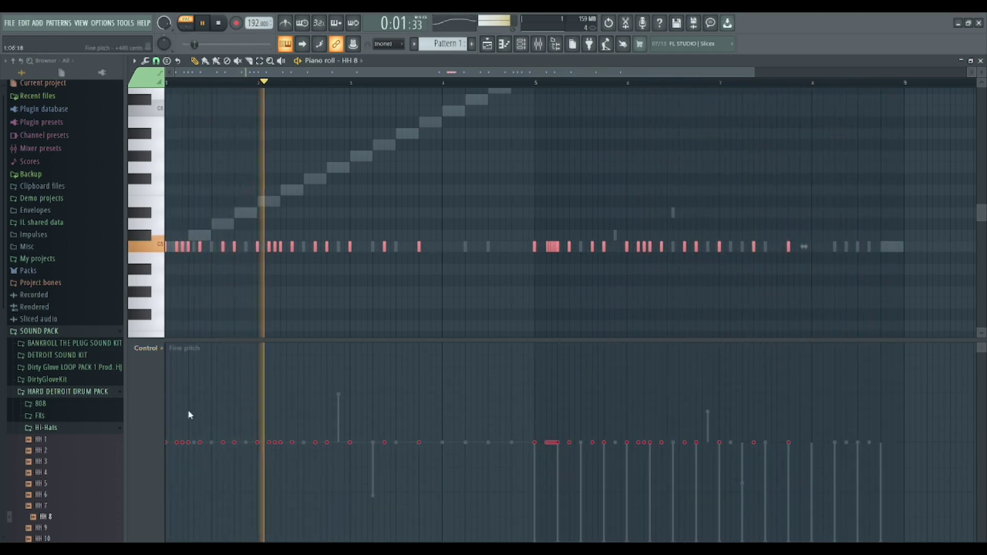
mouse_move(169, 431)
mouse_down()
mouse_move(677, 485)
mouse_move(818, 450)
mouse_up()
mouse_move(577, 430)
mouse_down()
mouse_move(498, 434)
mouse_move(750, 435)
mouse_up()
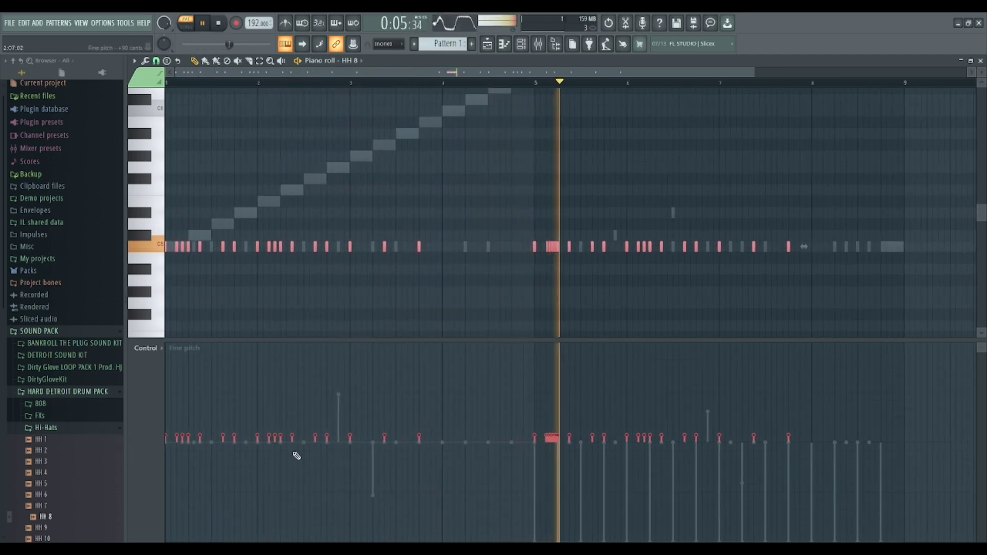
scroll(854, 323, down, 1)
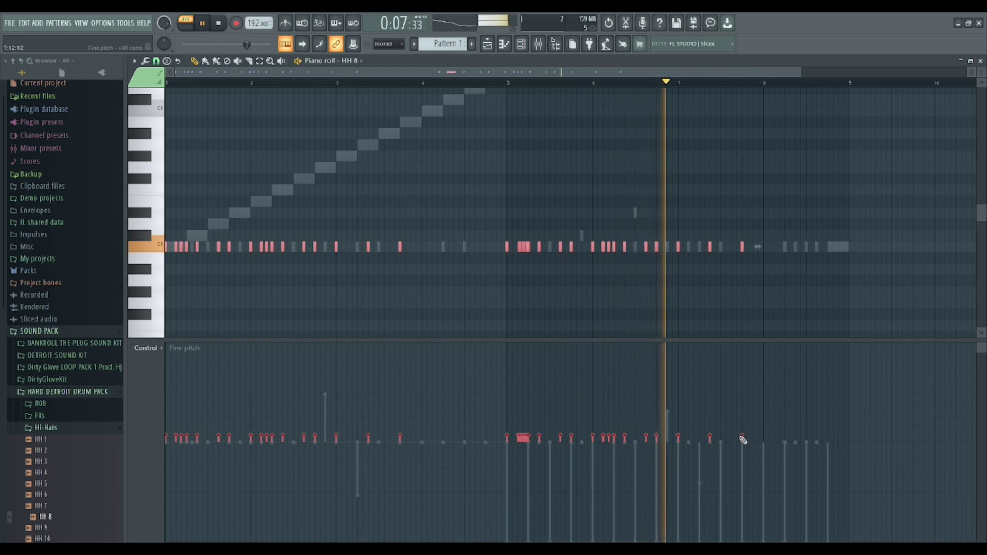
scroll(740, 437, up, 6)
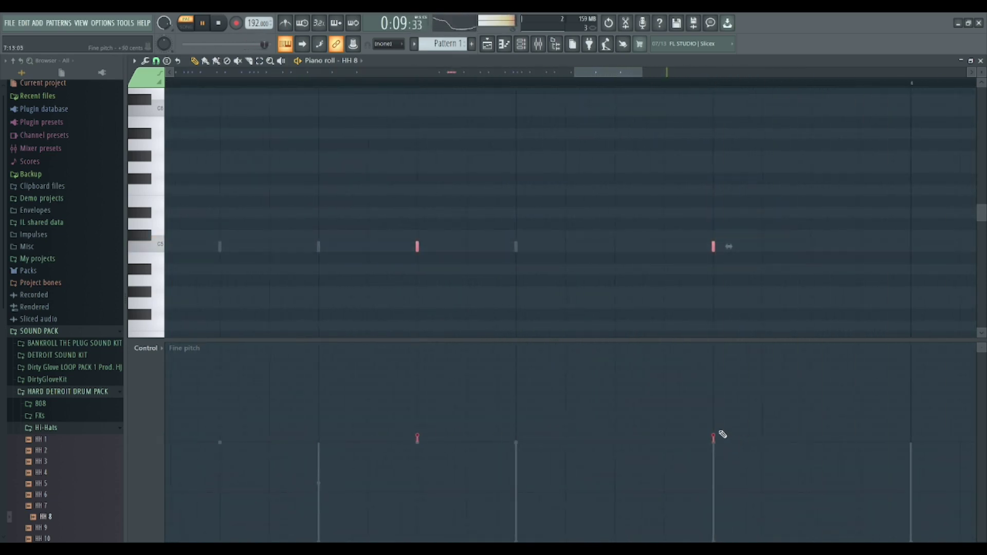
scroll(718, 434, down, 6)
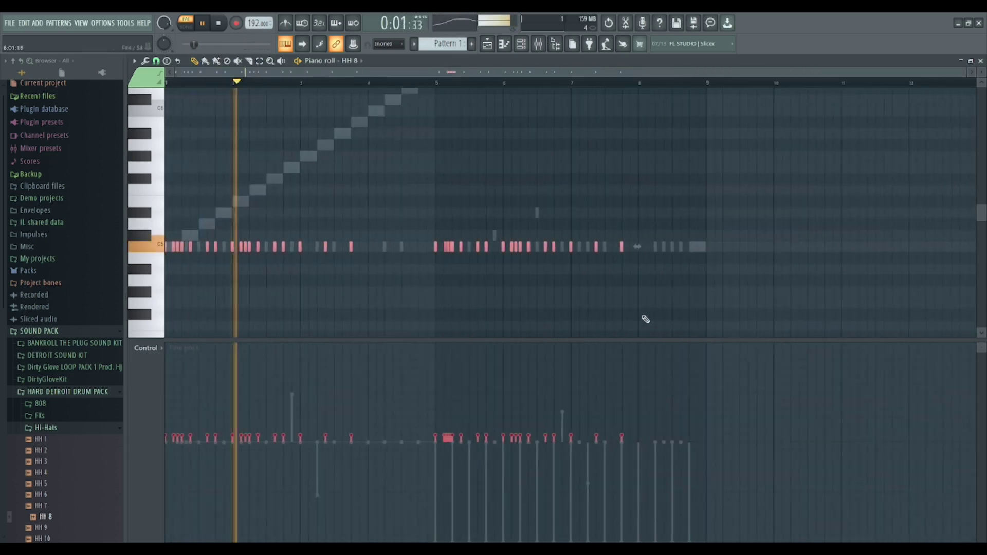
Step: Randomize the velocities of all HH 8 hits by about 26%
drag(716, 285, 5, 88)
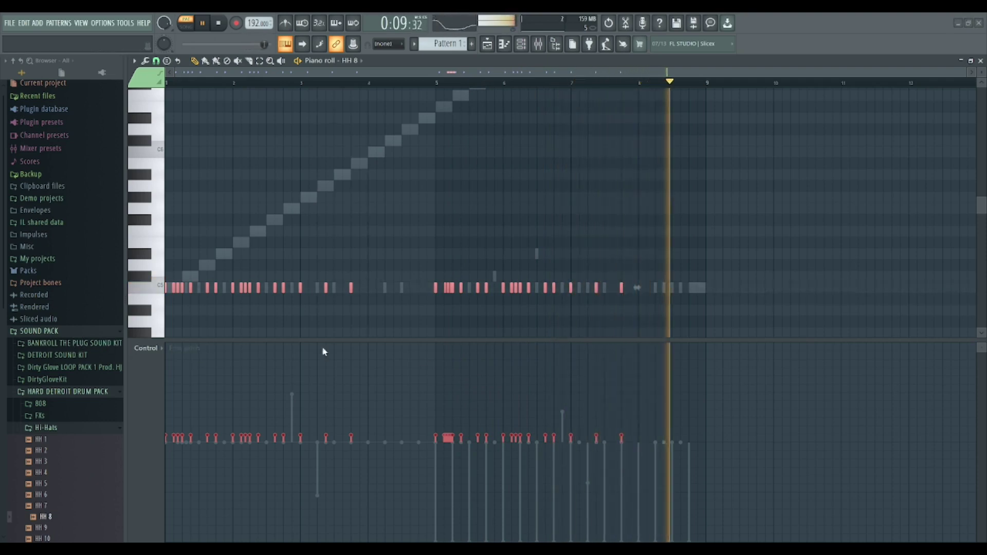
mouse_move(488, 345)
mouse_down()
mouse_move(488, 360)
mouse_move(470, 344)
mouse_up()
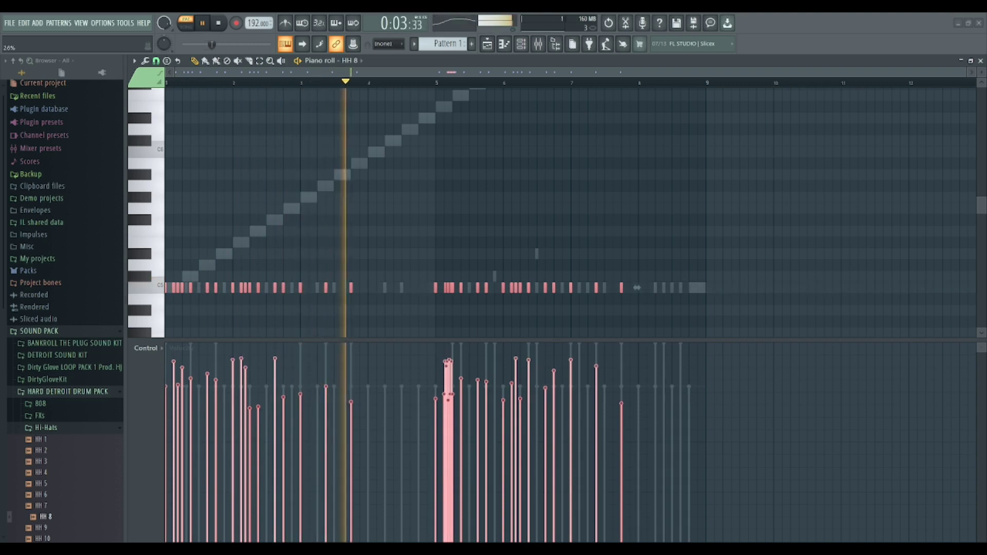
Step: Show the channel rack and audition samples from the Kicks folder of the HARD DETROIT DRUM PACK
click(526, 49)
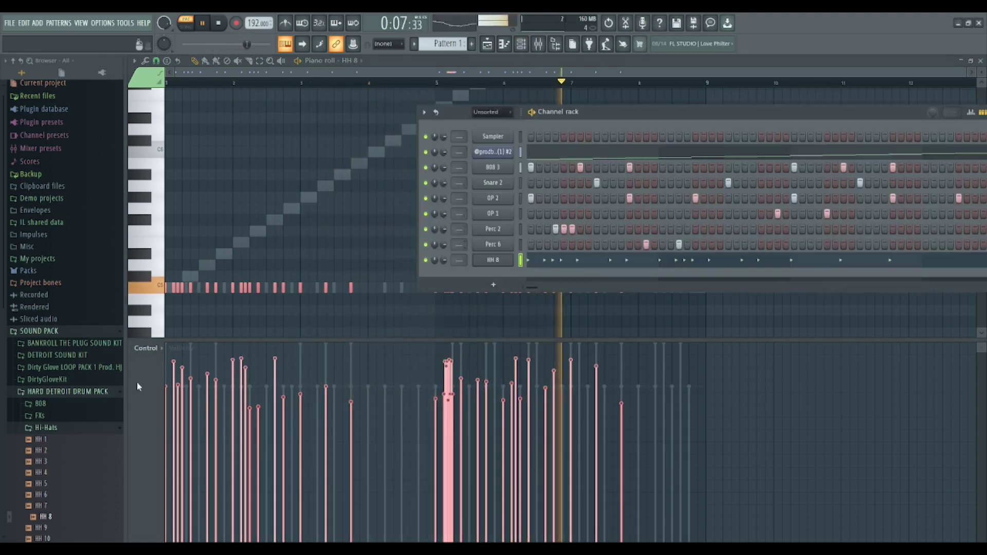
click(73, 432)
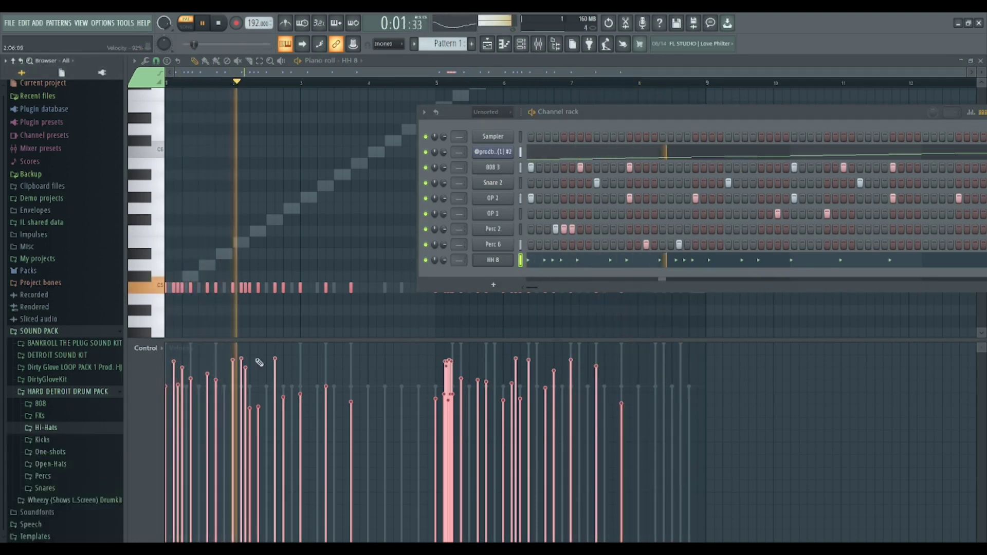
click(41, 439)
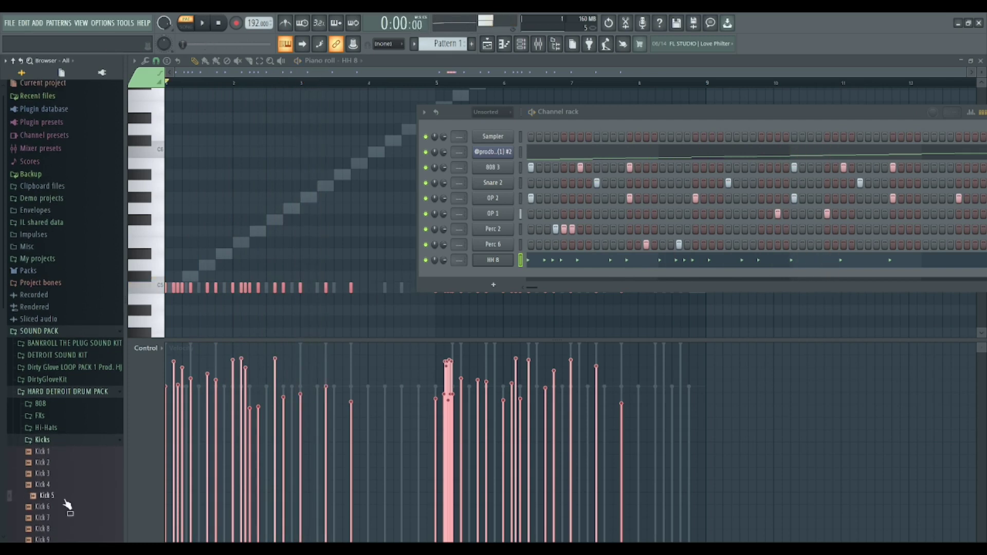
scroll(64, 522, down, 3)
click(60, 508)
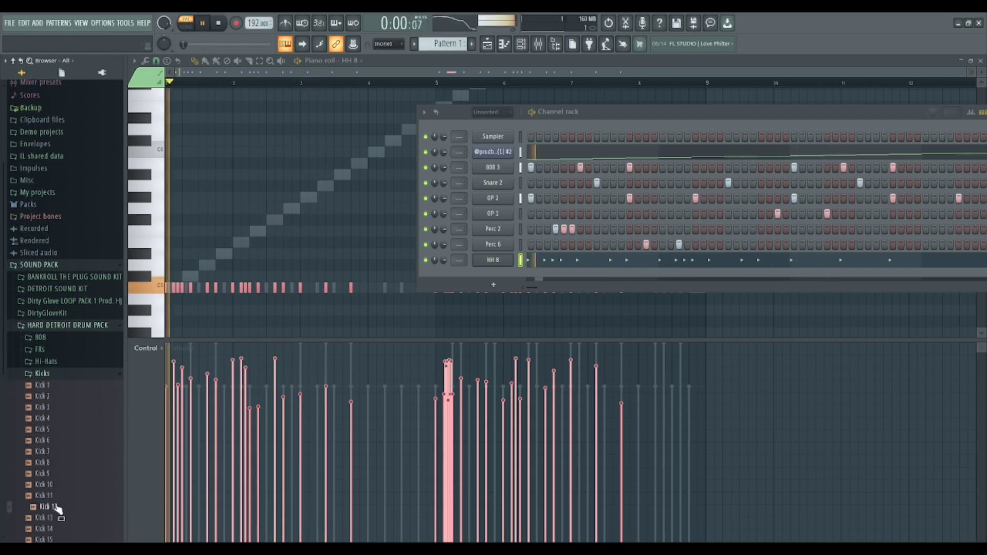
click(48, 472)
click(50, 473)
click(50, 464)
click(48, 507)
scroll(53, 520, down, 4)
click(54, 499)
Step: Return to the Kicks folder and audition more kick samples, ending with Kick 4
click(57, 477)
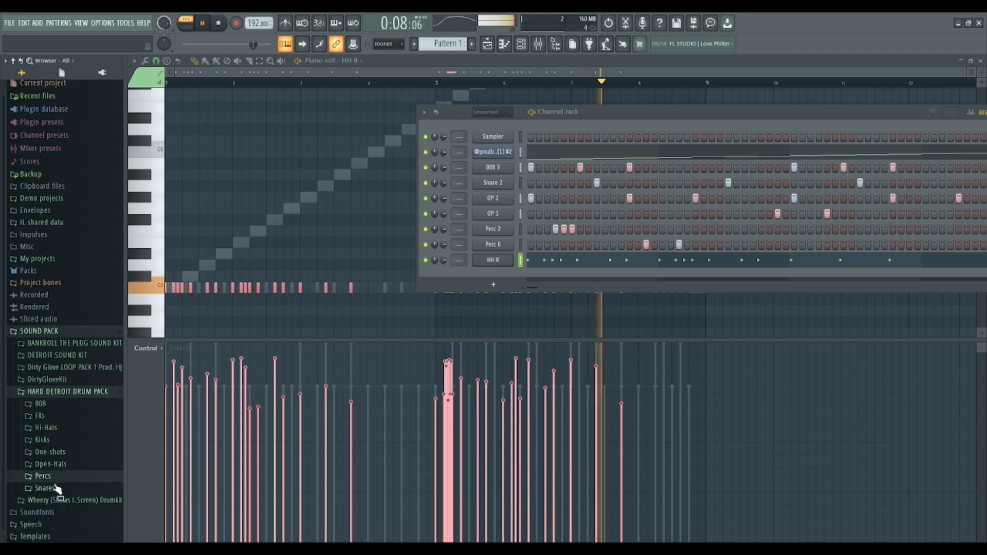
click(57, 442)
scroll(54, 473, down, 5)
click(54, 466)
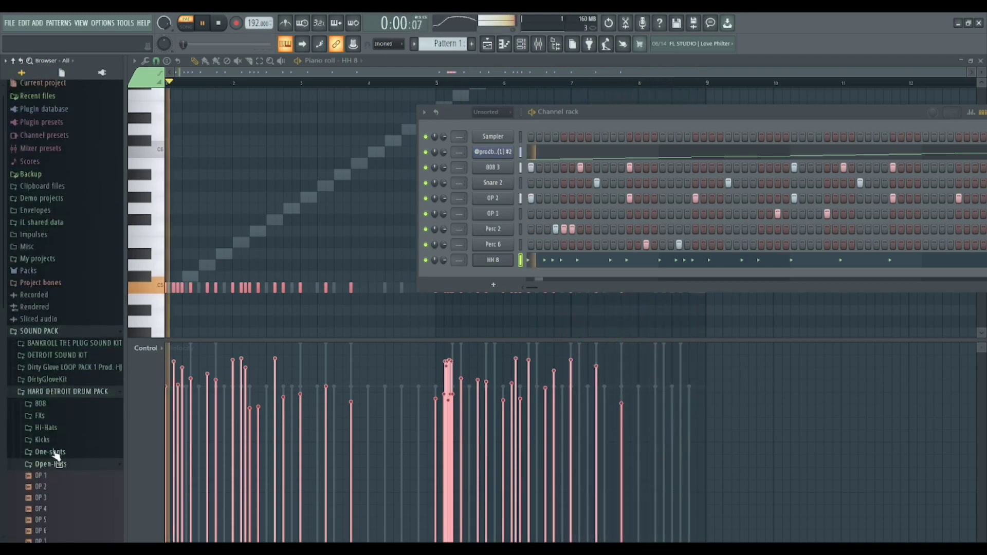
click(54, 441)
scroll(52, 473, down, 4)
click(46, 455)
click(51, 476)
click(55, 499)
click(56, 518)
click(50, 408)
click(46, 353)
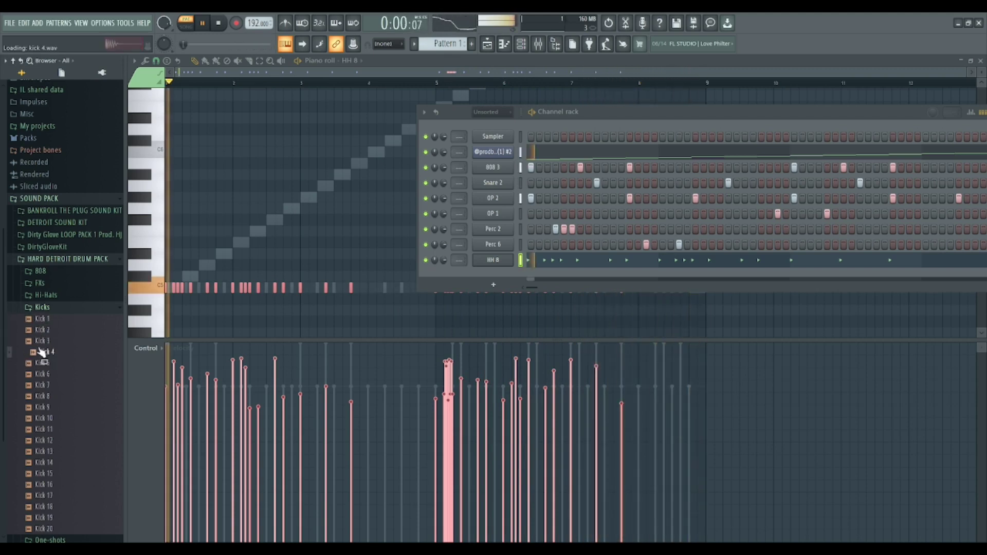
Step: Add Kick 4 as a new channel directly below 808 3 and paste the 808 3 pattern into it
drag(41, 353, 493, 177)
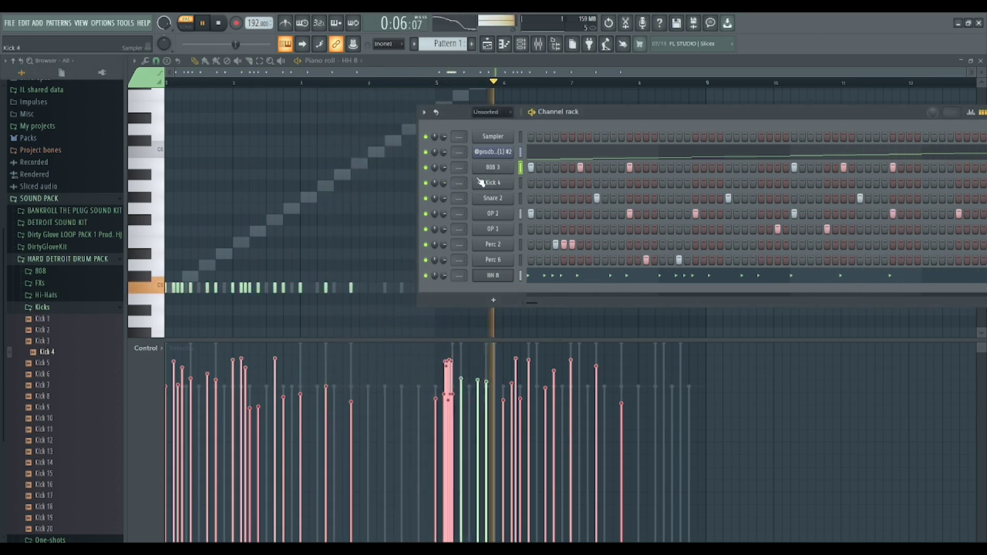
key(ctrl+v)
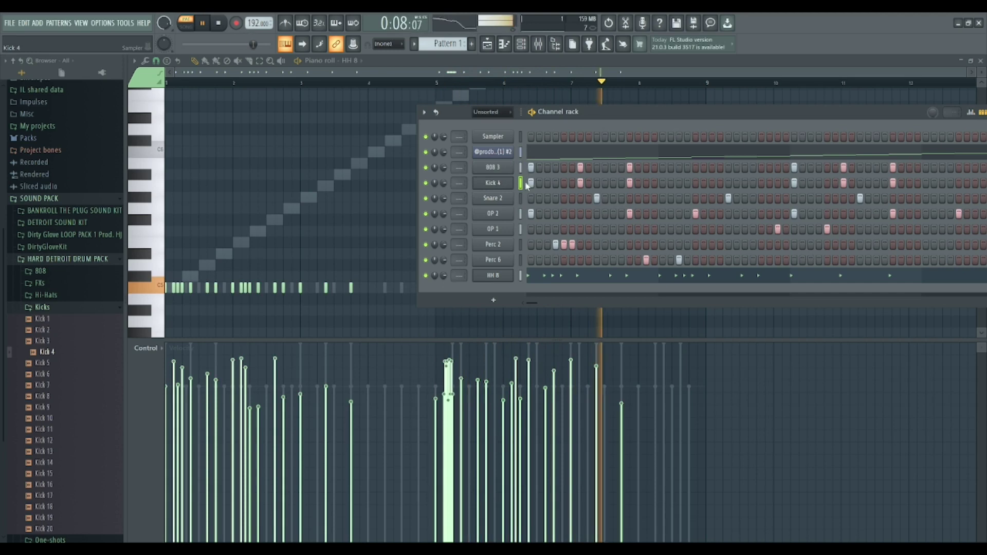
Step: Set the Kick 4 channel to cut itself when retriggered and close its settings
click(478, 185)
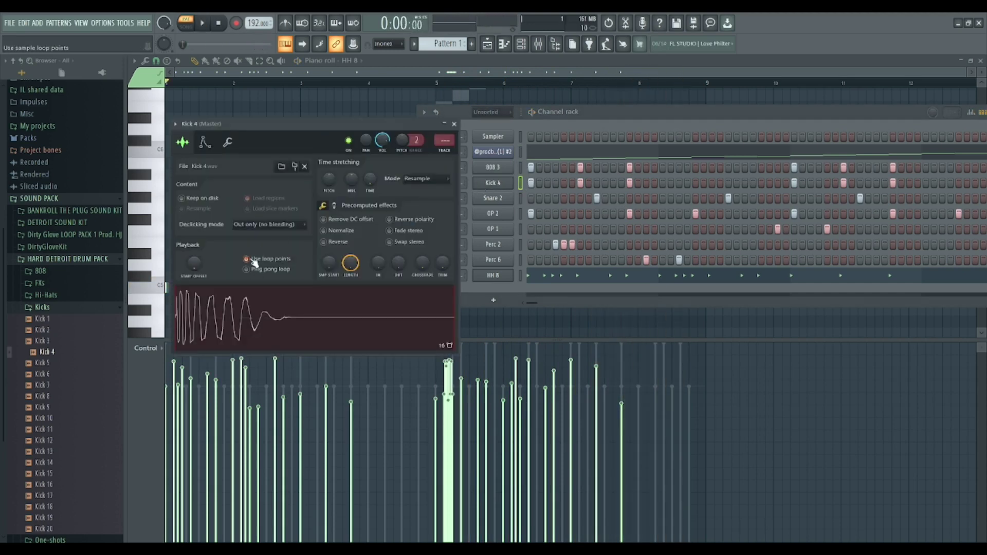
click(226, 143)
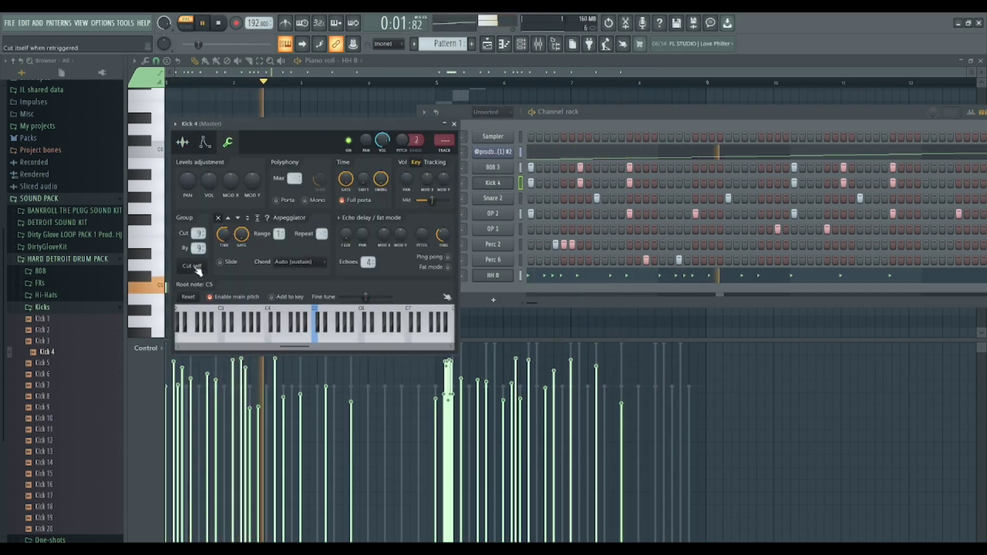
click(455, 125)
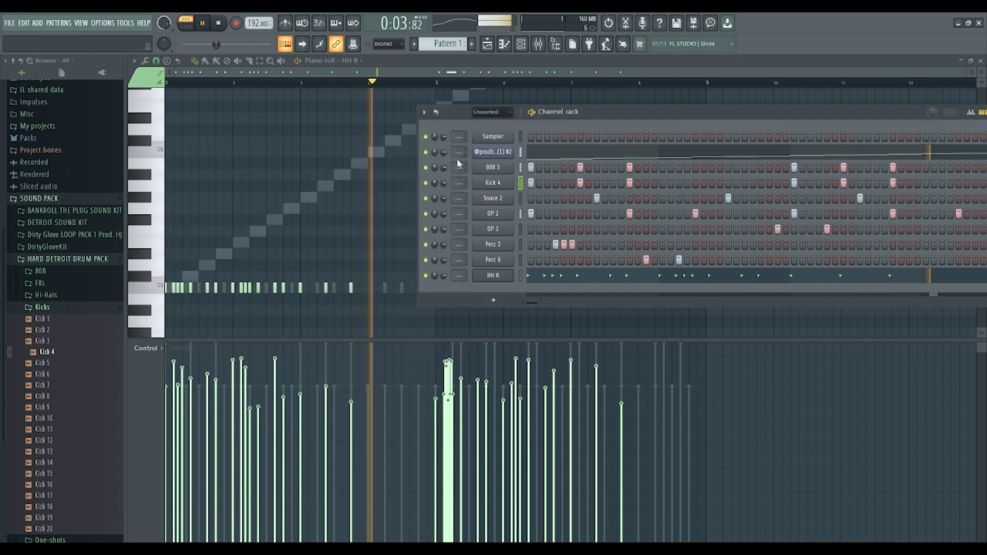
Step: Transpose the two higher Kick 4 notes in bars 5 and 6 down to C5
key(F7)
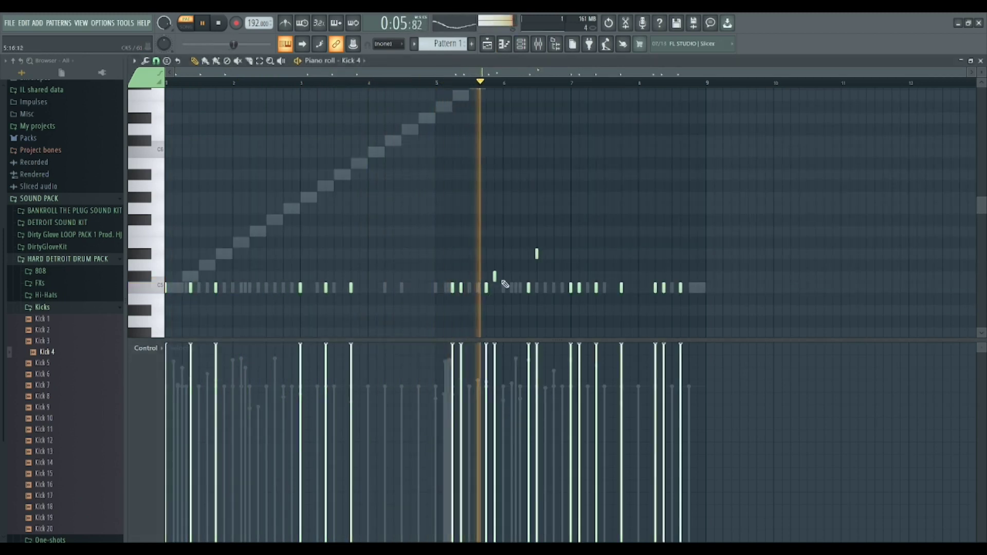
key(space)
drag(576, 281, 442, 217)
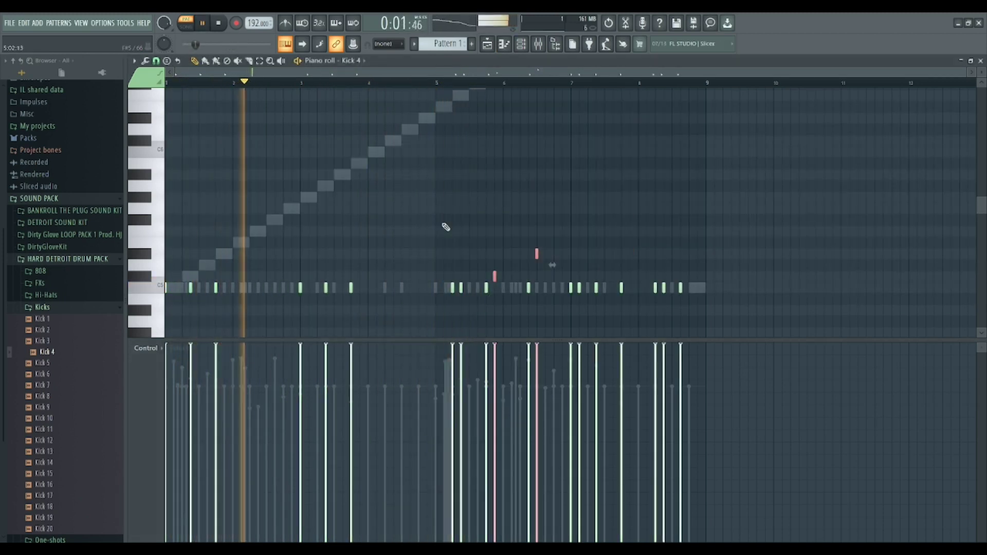
key(Down)
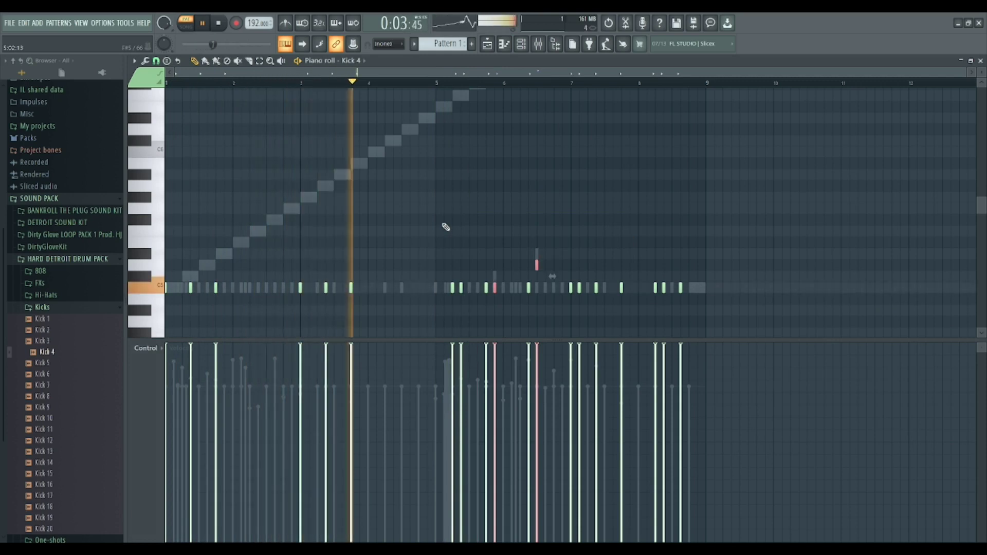
drag(524, 249, 546, 271)
key(shift+Down)
key(shift+Down)
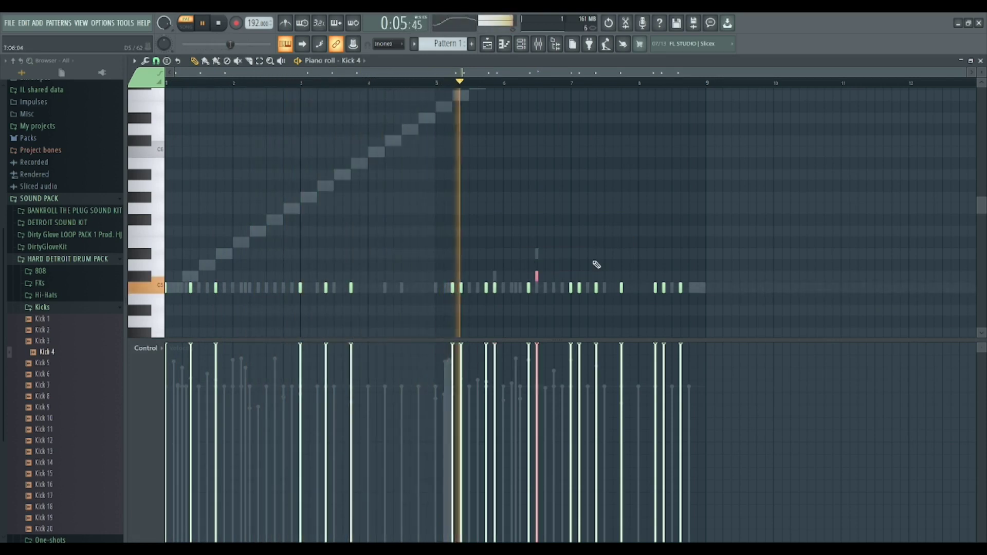
Step: Add a two-step C5 Kick 4 hit at the start of bar 5 and play the pattern back
click(439, 288)
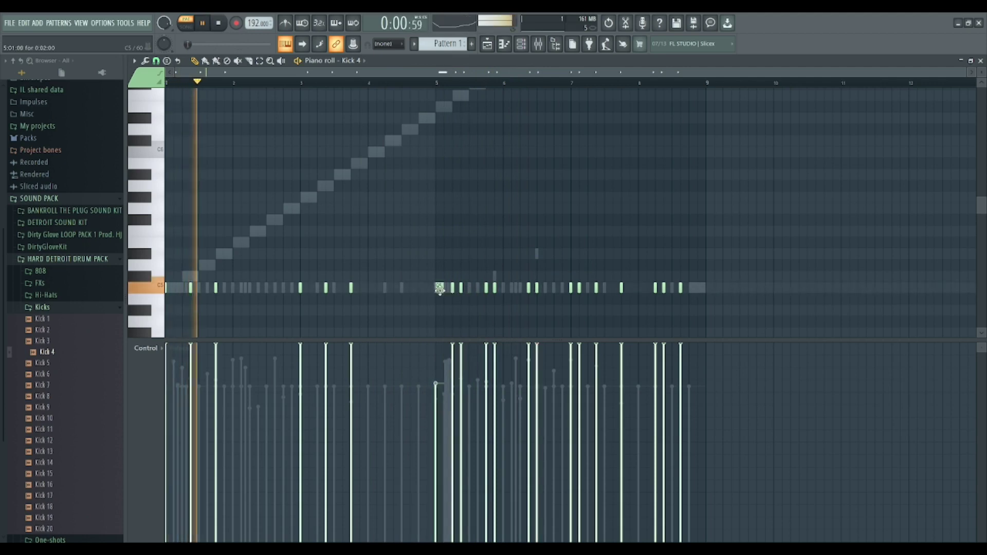
key(space)
key(space)
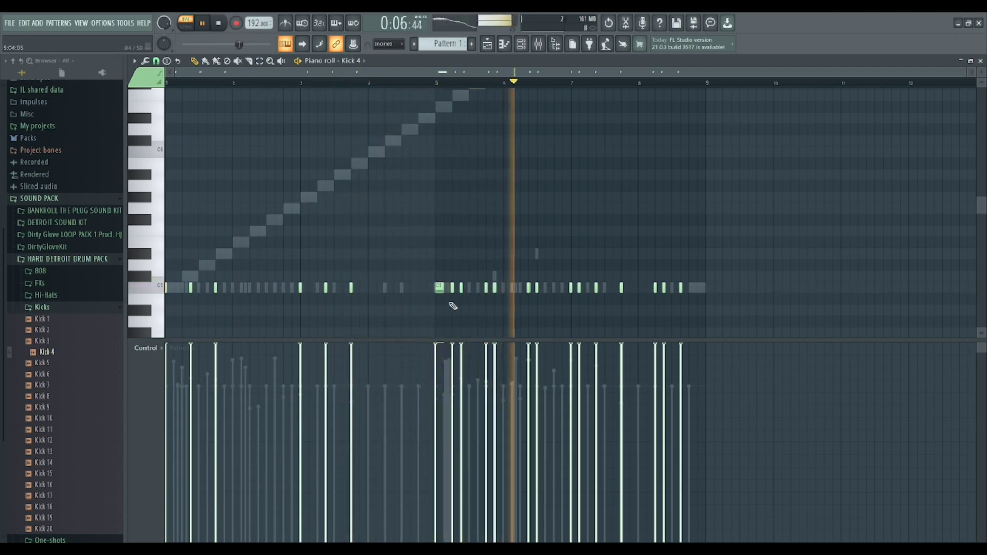
Step: Try extra C5 kicks across the first three steps of bar 5, keeping hits on steps 1 and 3
scroll(452, 305, up, 2)
key(space)
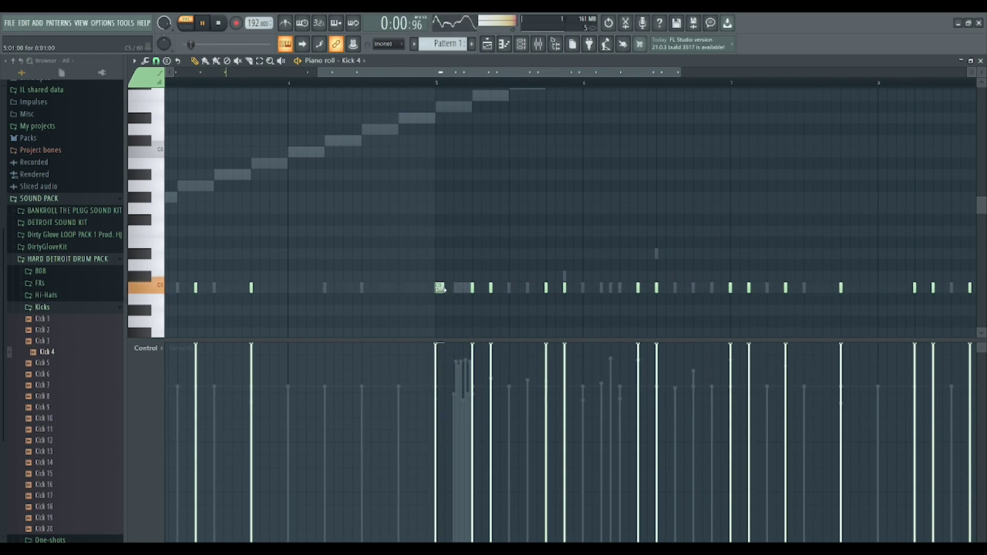
scroll(463, 288, down, 2)
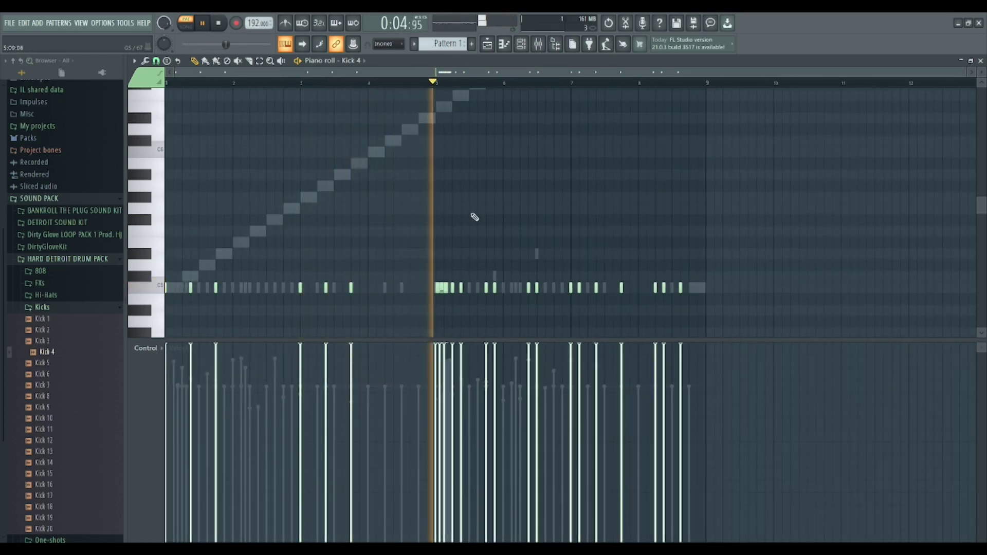
scroll(443, 292, up, 2)
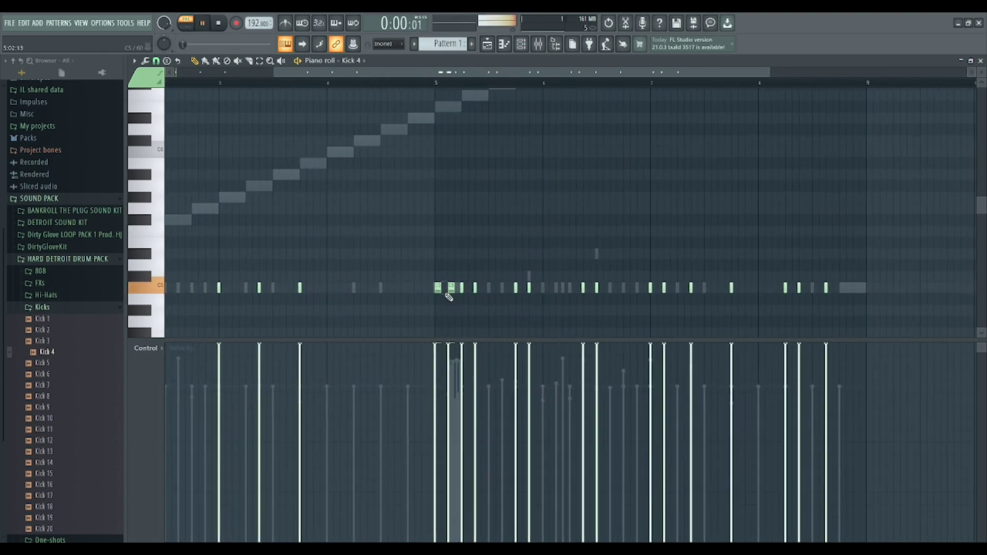
scroll(469, 258, down, 2)
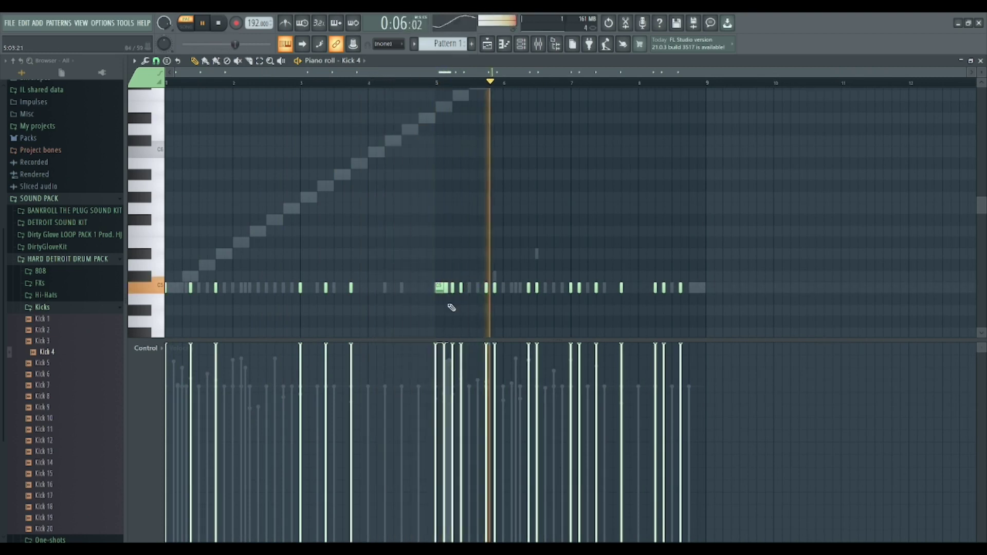
Step: Rework the opening Kick 4 hits of bar 5 into one-step C5 notes on steps 1 and 3, replaying from bar 5
scroll(449, 305, up, 1)
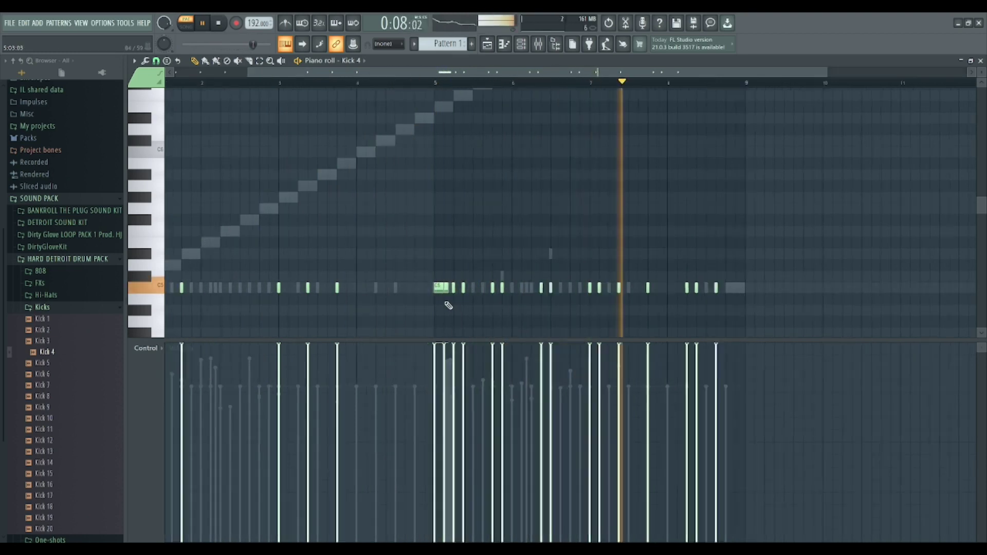
scroll(448, 305, up, 2)
click(430, 82)
key(space)
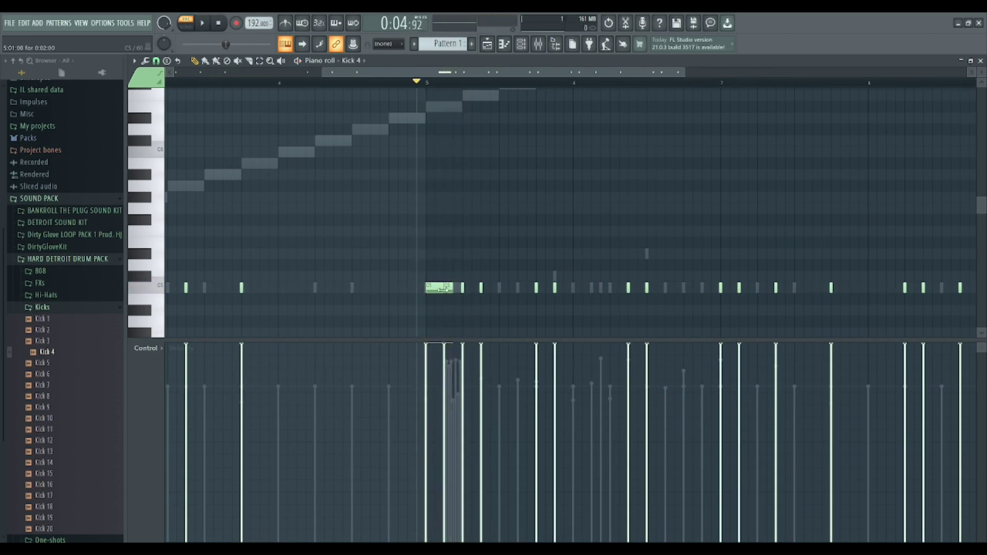
click(439, 289)
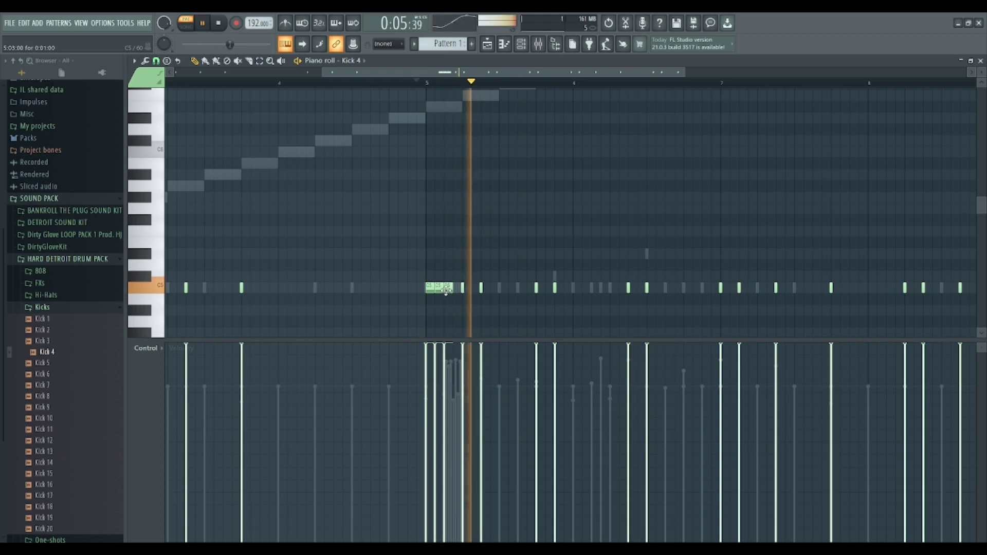
key(space)
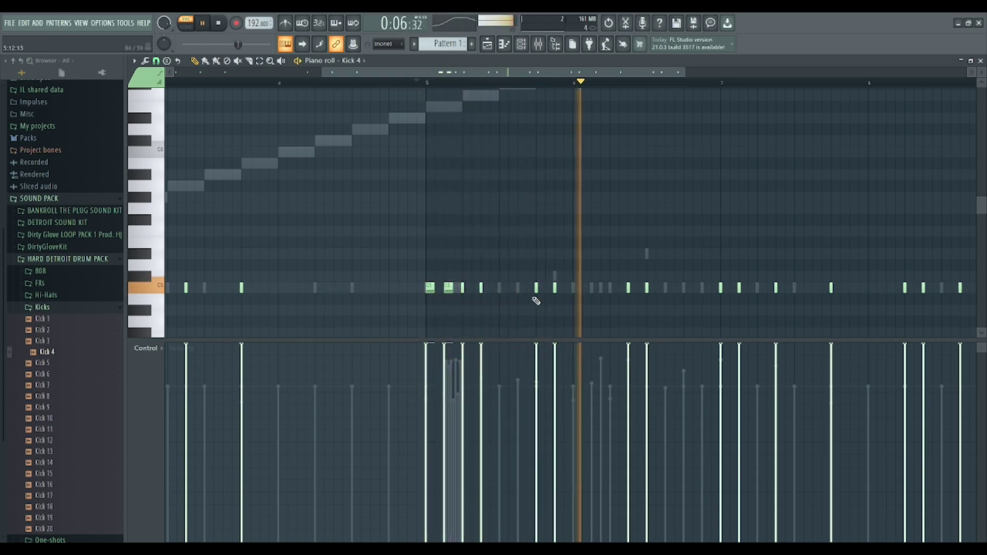
ctrl+scroll(543, 295, down, 3)
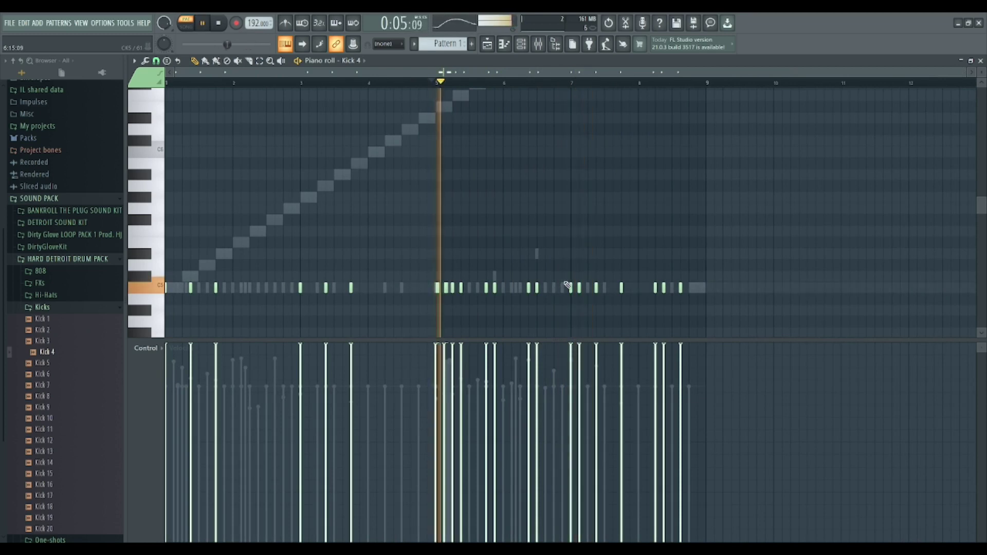
Step: Select all channels from the sliced loop through HH 8 and route them to consecutive mixer tracks starting at Insert 1
click(522, 45)
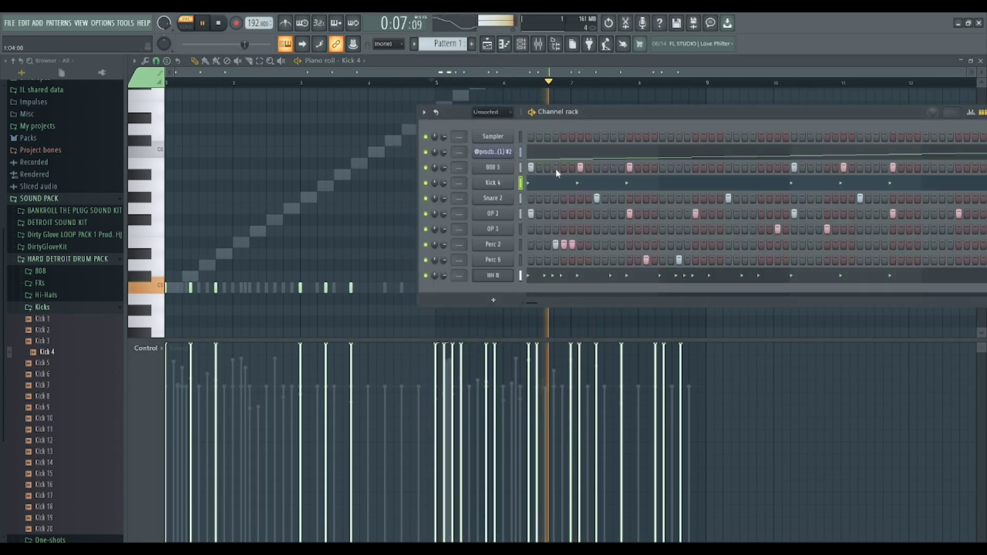
click(170, 82)
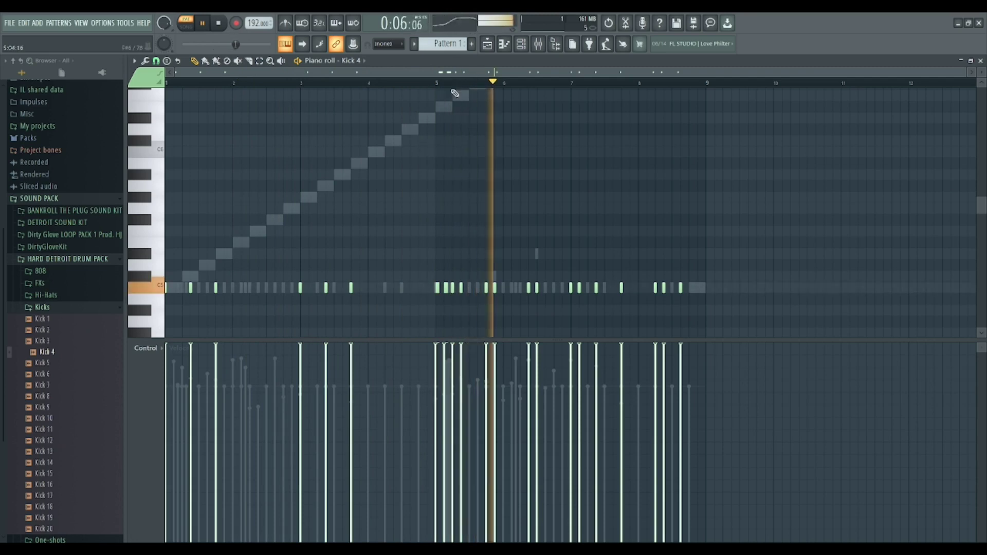
key(F6)
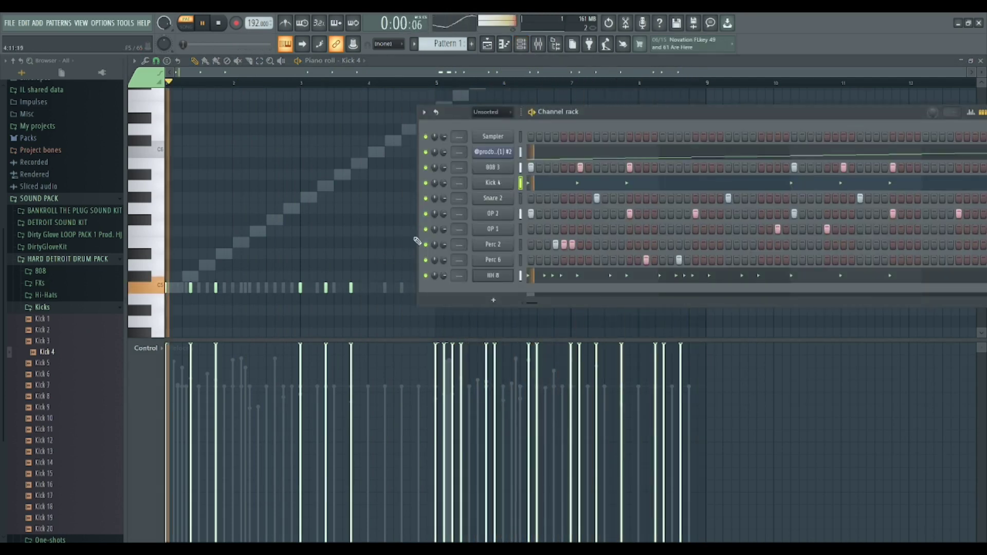
drag(521, 152, 521, 277)
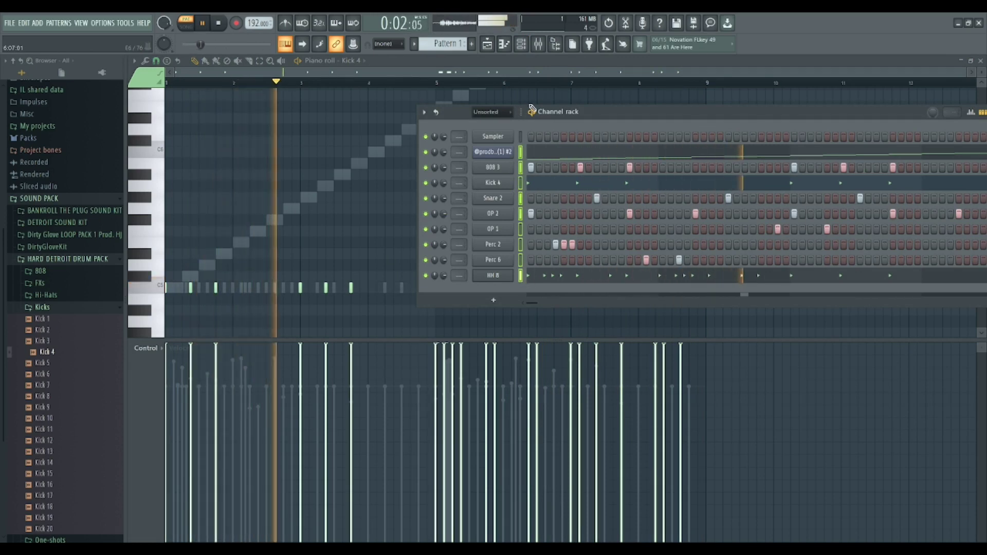
key(F9)
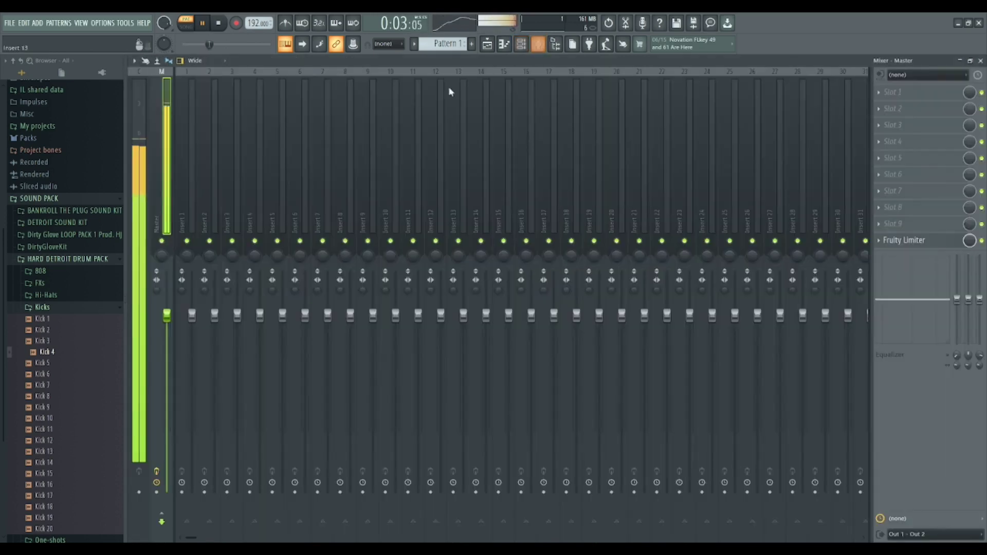
click(191, 196)
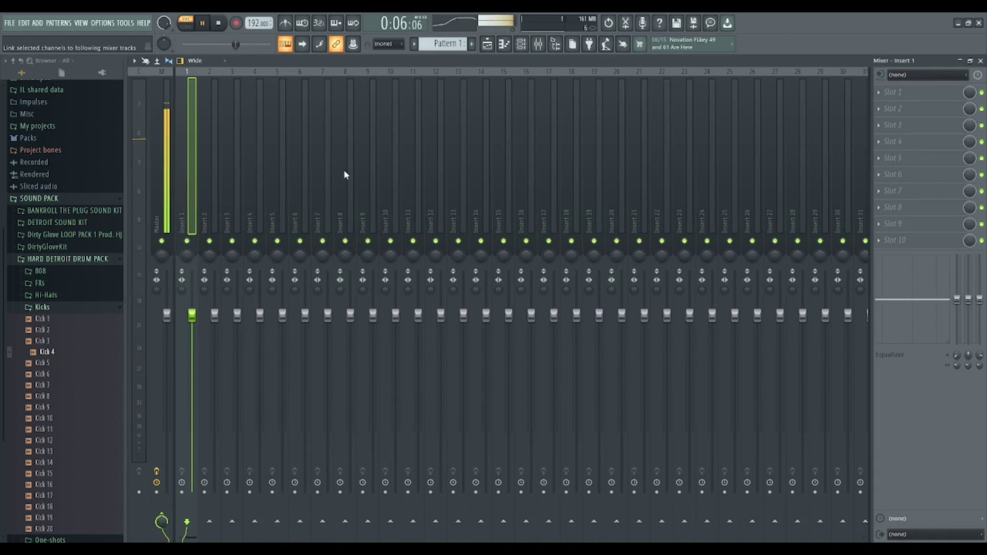
key(ctrl+shift+l)
click(156, 212)
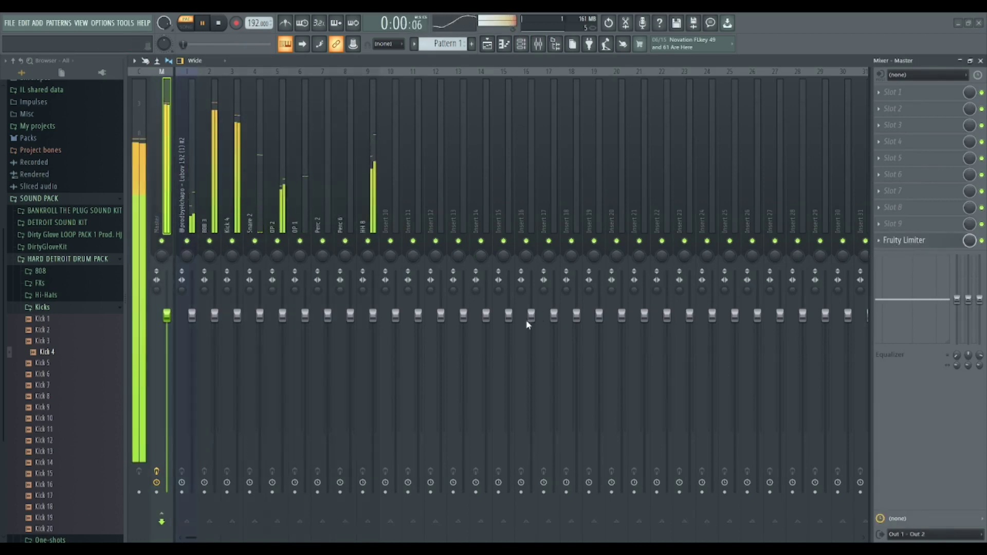
Step: Split Pattern 1 by channel and place the nine resulting patterns on playlist Tracks 5 to 13 at bar 1
click(521, 44)
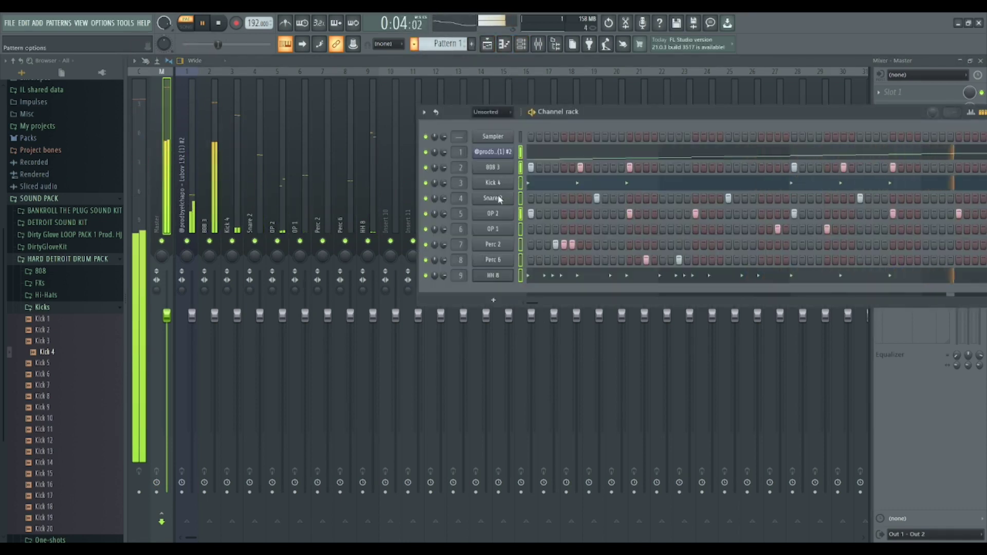
key(F5)
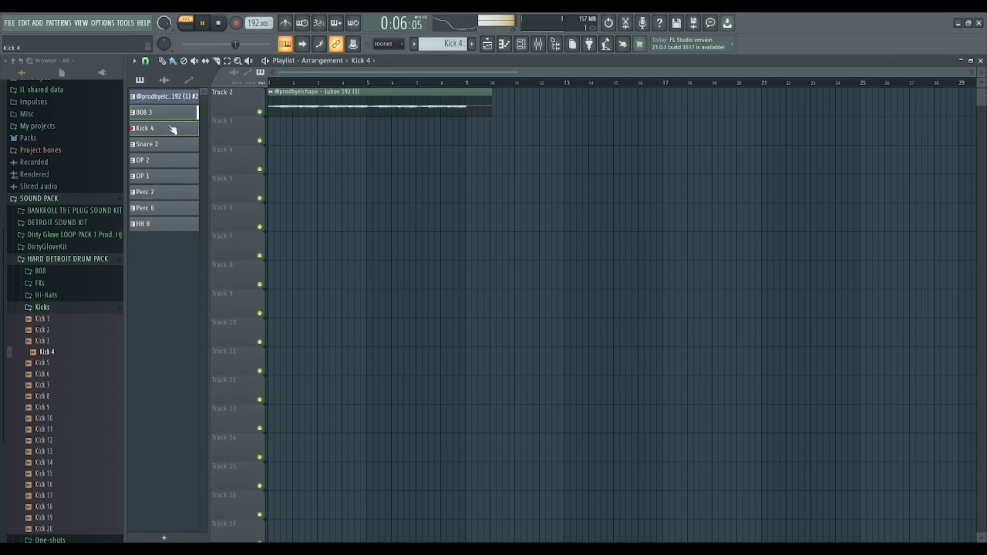
drag(175, 100, 279, 198)
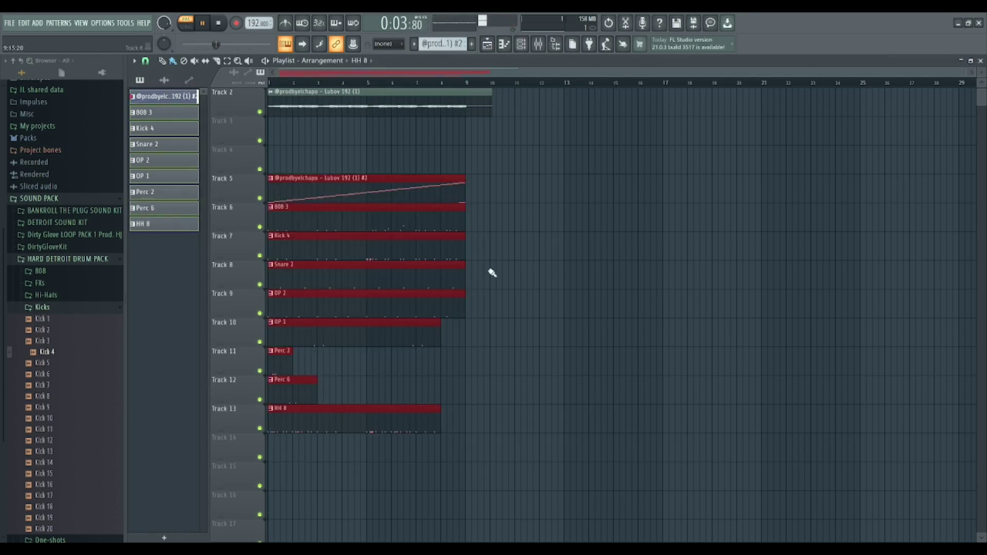
Step: Duplicate the selected block of nine pattern clips seven times, extending the arrangement to bar 65
key(ctrl+b)
key(ctrl+b)
key(ctrl+b)
key(ctrl+b)
key(ctrl+b)
key(ctrl+b)
key(ctrl+b)
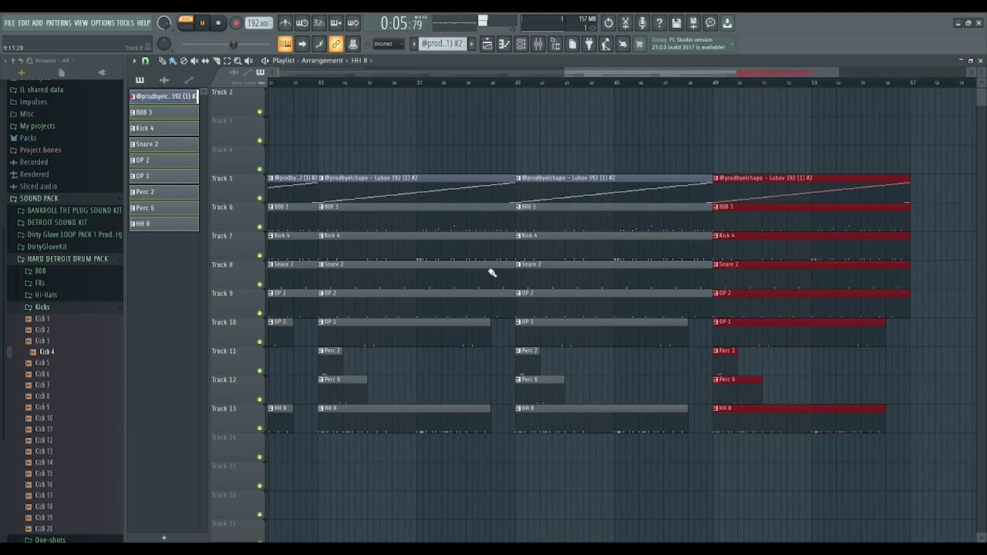
ctrl+scroll(650, 225, down, 3)
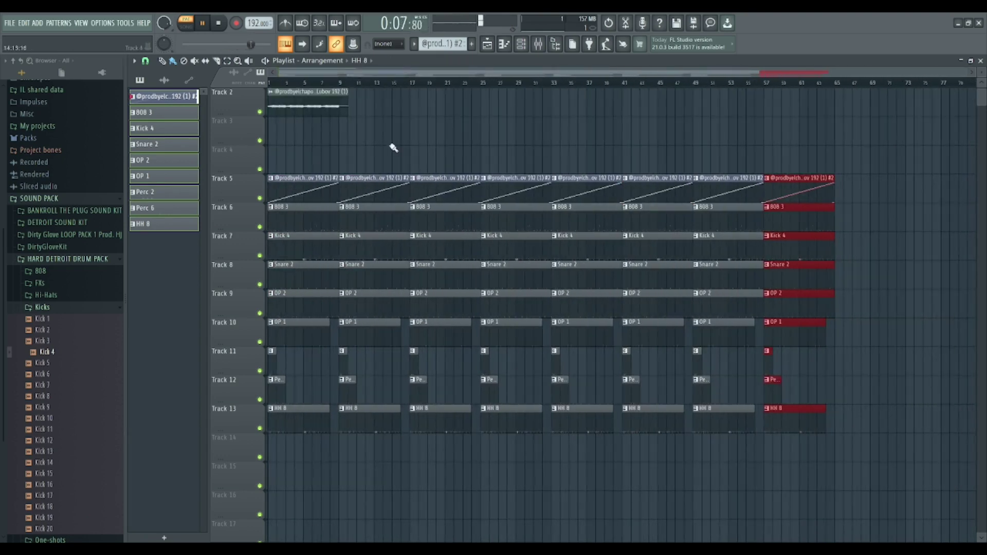
scroll(385, 138, up, 1)
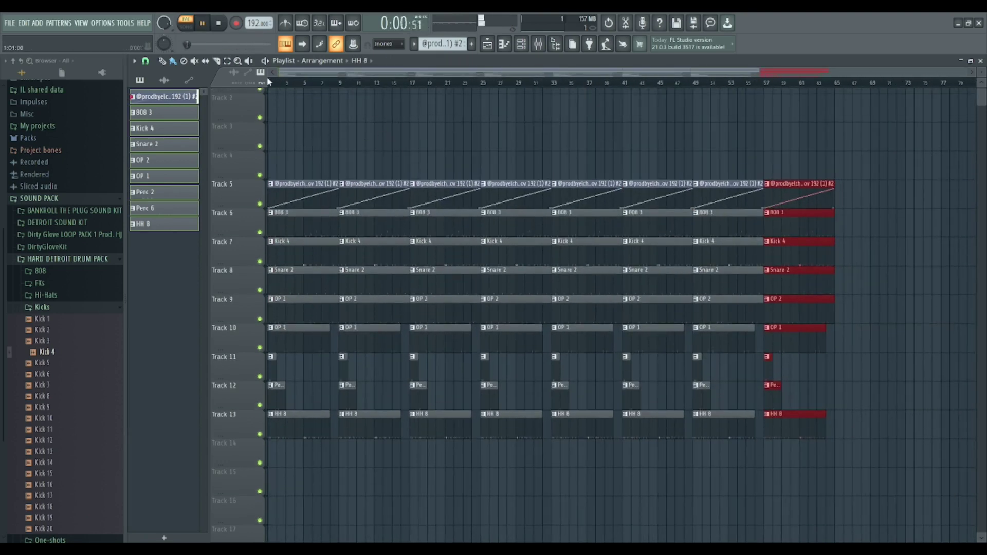
Step: Delete the Kick 4 clip at bar 1, Snare 2 at bar 9, OP 2 at bar 17 and HH 8 at bar 25
right_click(282, 250)
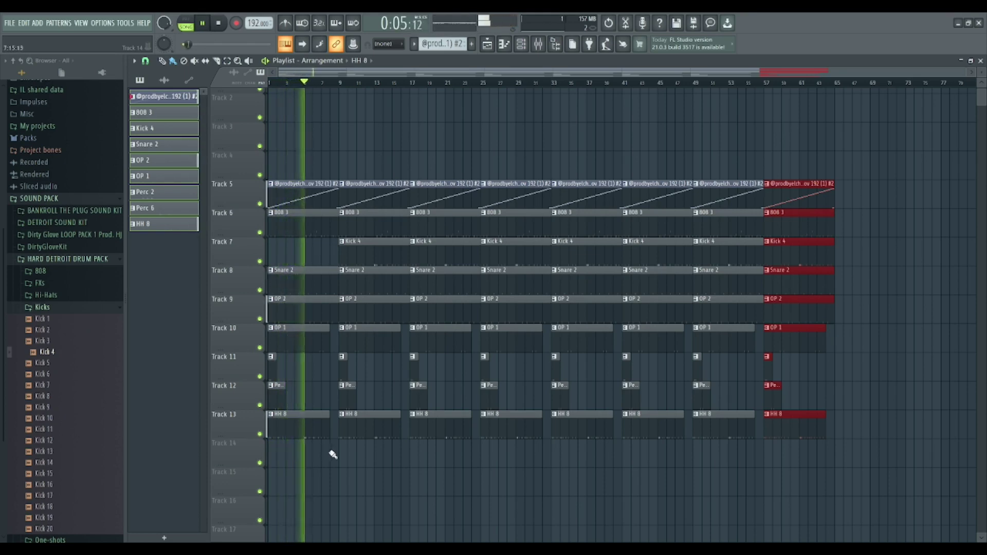
right_click(356, 280)
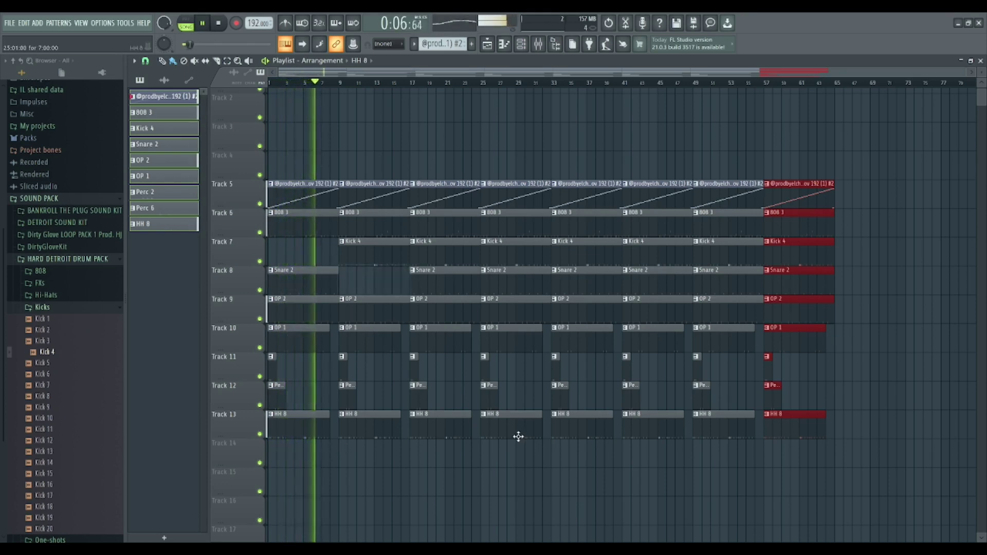
right_click(424, 307)
right_click(525, 419)
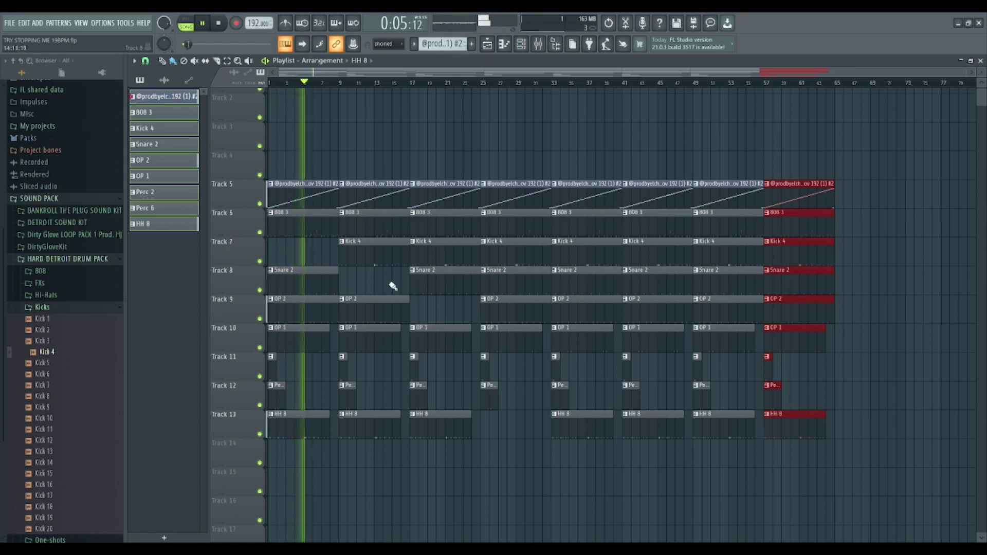
click(560, 459)
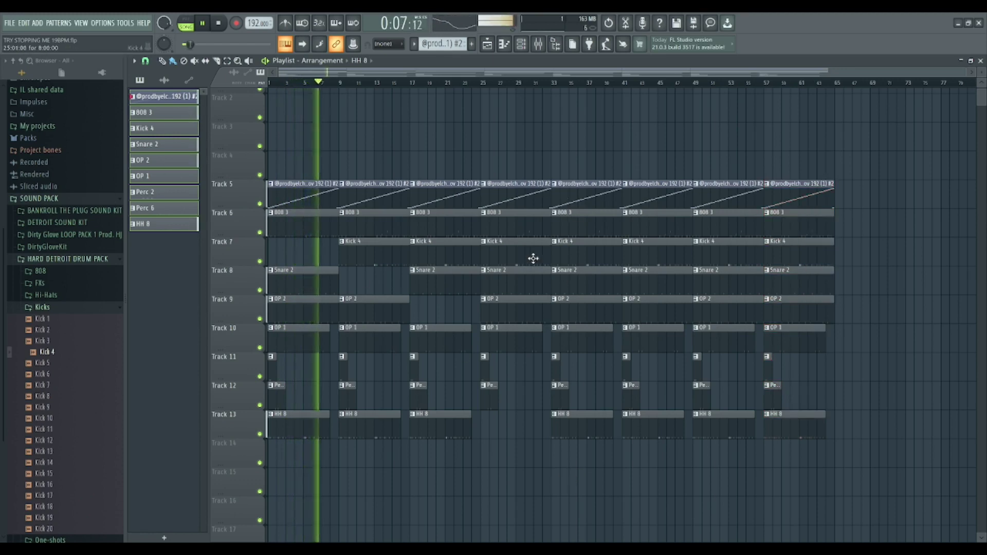
Step: Play the song from bar 33 and delete the Kick 4 clips at bars 33 and 41
click(551, 83)
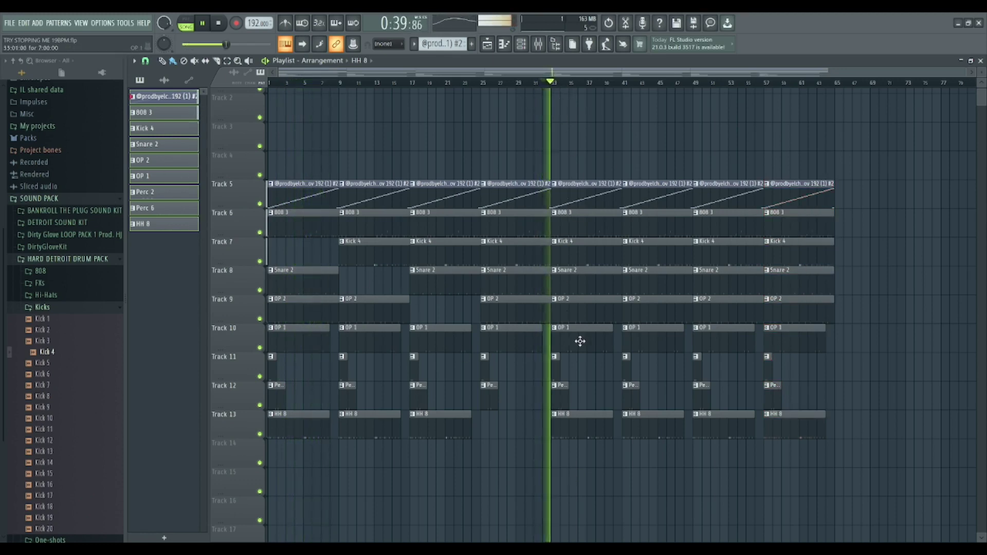
right_click(580, 264)
right_click(654, 264)
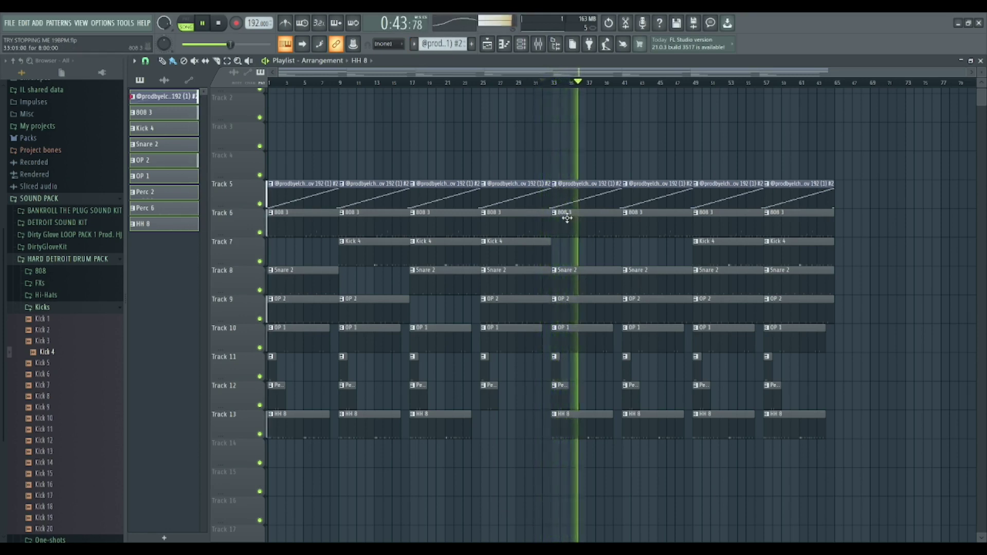
Step: Place the original Lubov 192 (1) audio clip on playlist Track 1, starting at bar 33
scroll(283, 85, up, 2)
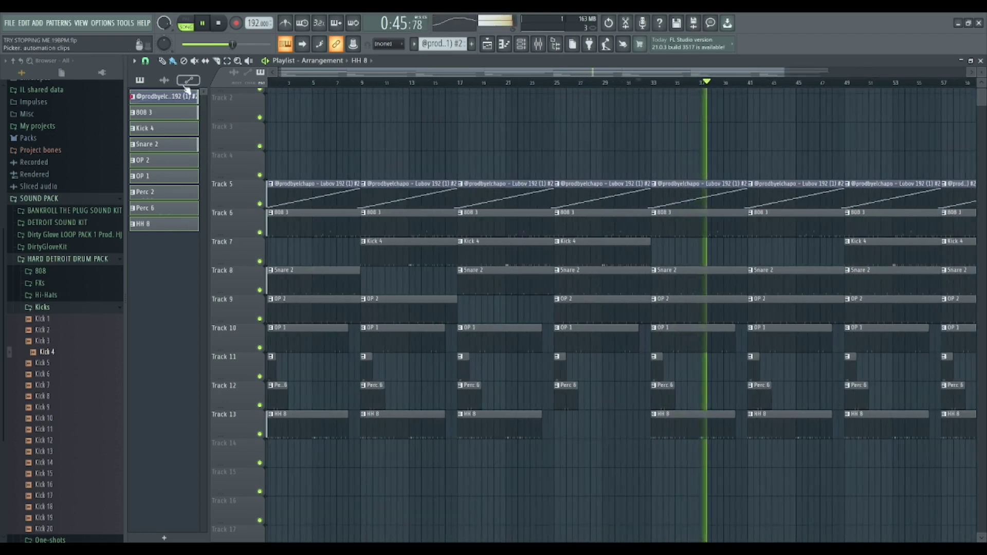
scroll(181, 92, down, 1)
click(172, 97)
scroll(403, 170, up, 2)
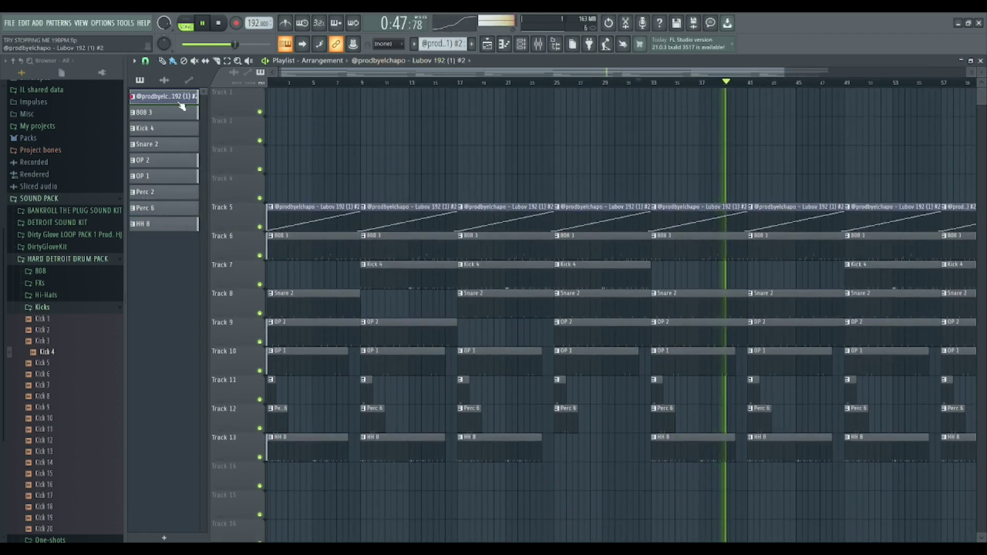
key(F6)
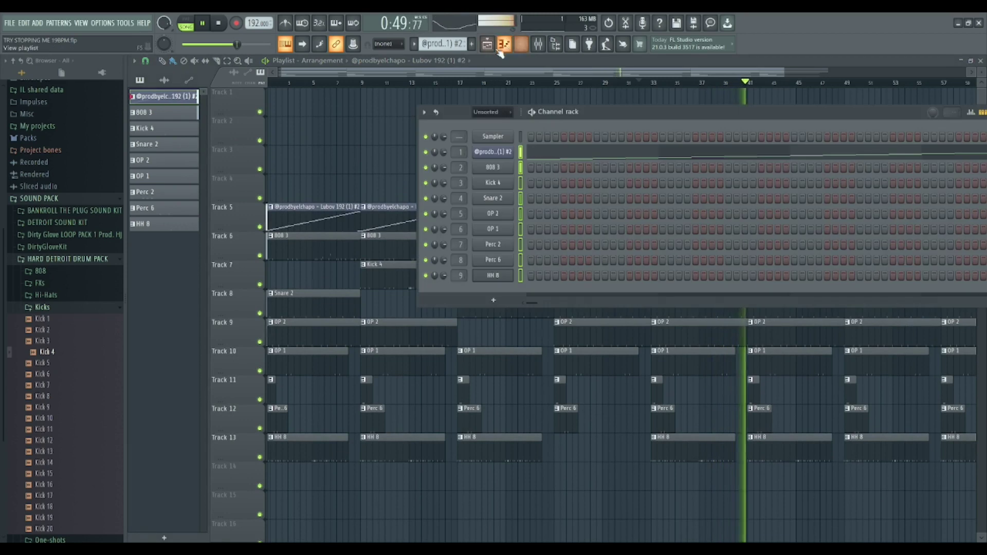
scroll(492, 116, down, 1)
click(502, 152)
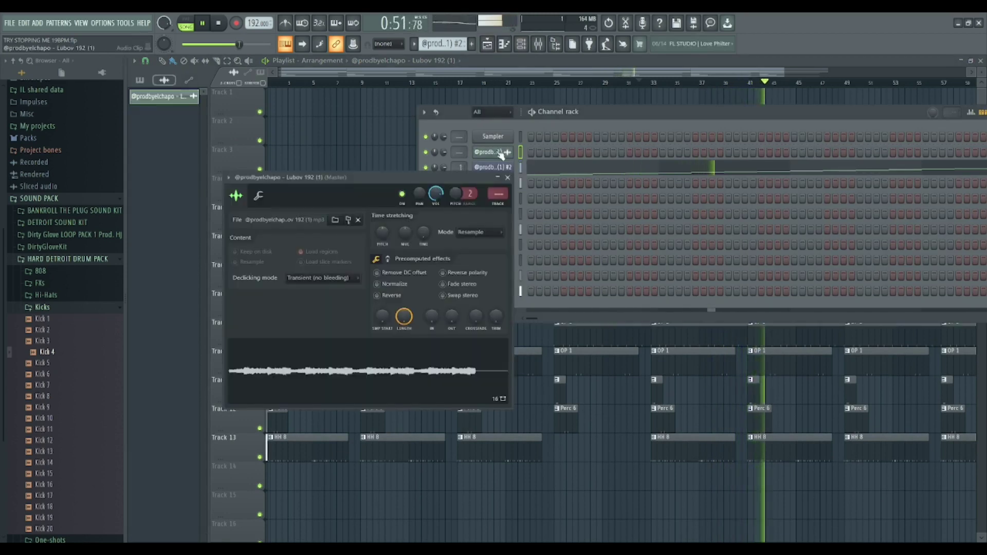
key(Escape)
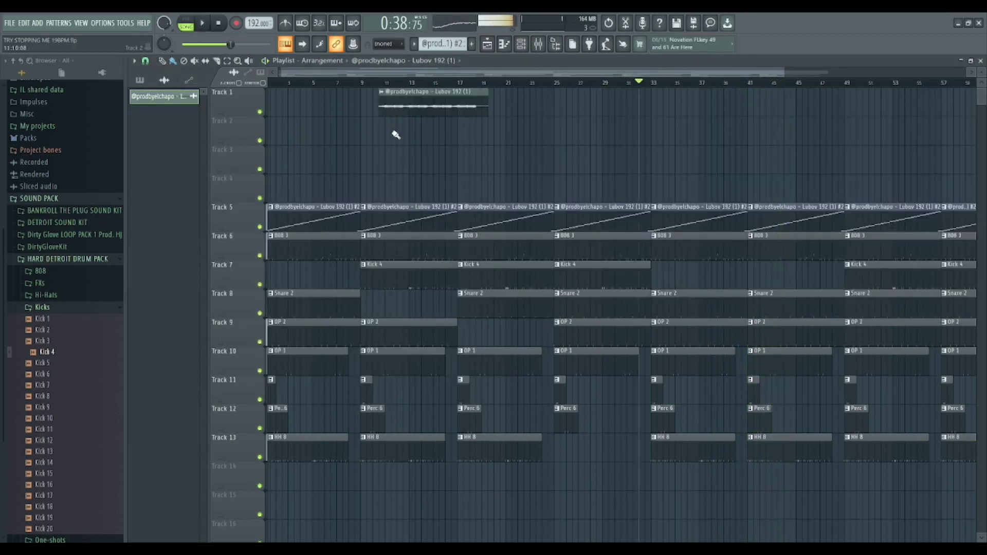
drag(426, 110, 694, 99)
Step: Stop playback and trim the end of the Track 1 audio clip to bar 41, making it eight bars long
key(space)
scroll(697, 98, up, 6)
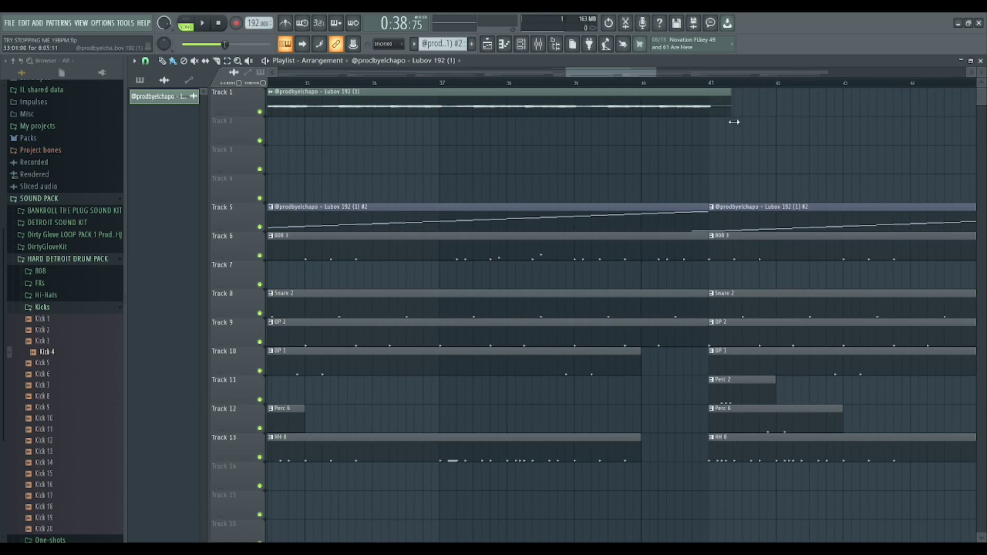
scroll(712, 131, up, 2)
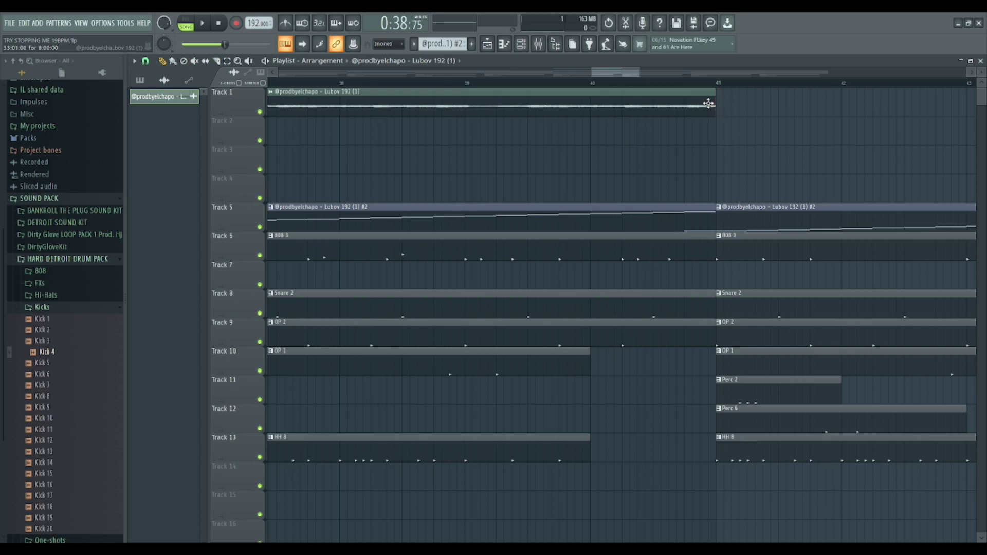
Step: Pitch the audio clip up about 734 cents in Auto stretch mode and delete the sliced loop clip at bar 33 on Track 5
scroll(709, 104, down, 6)
double_click(538, 104)
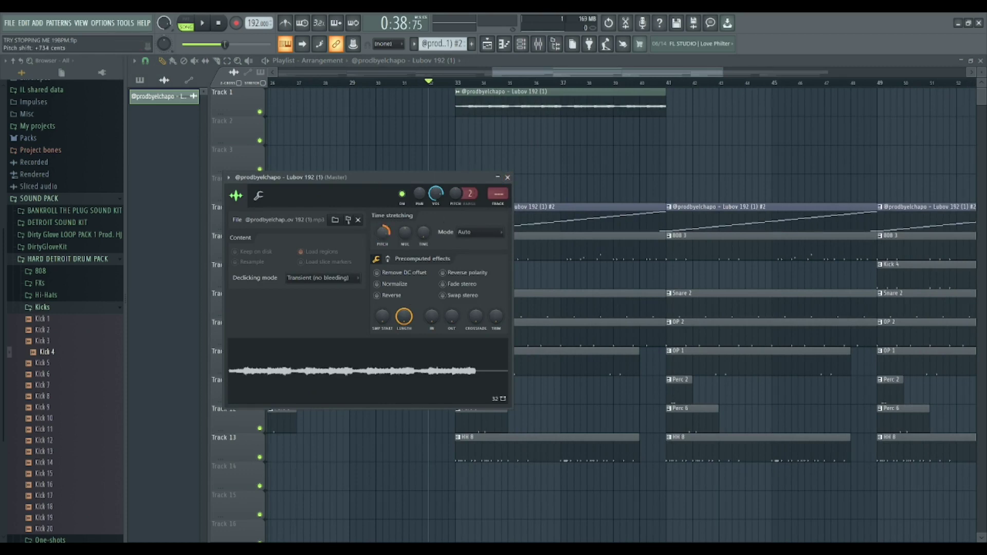
click(507, 177)
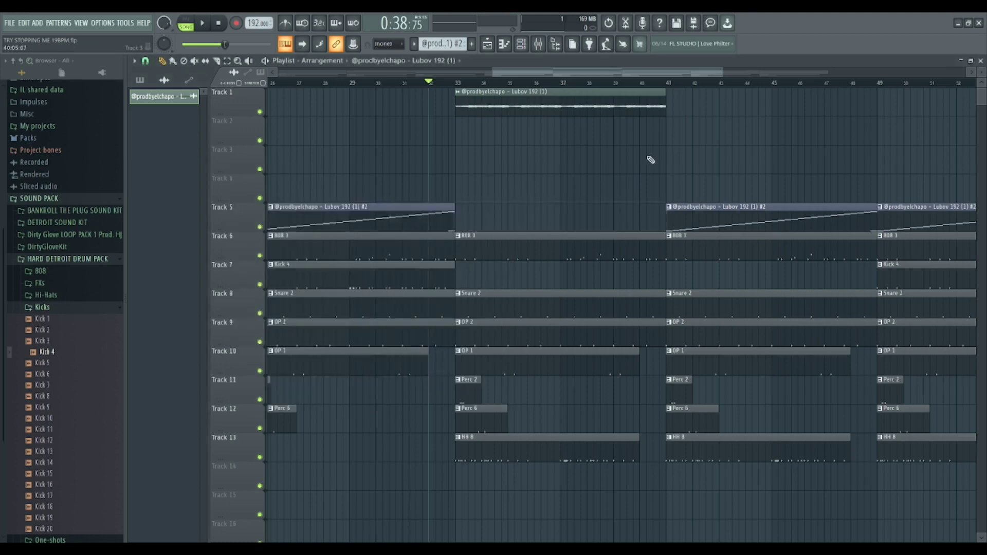
Step: Play the section from bar 33 and adjust the pitch shift of the Track 1 audio clip
scroll(608, 192, down, 4)
key(space)
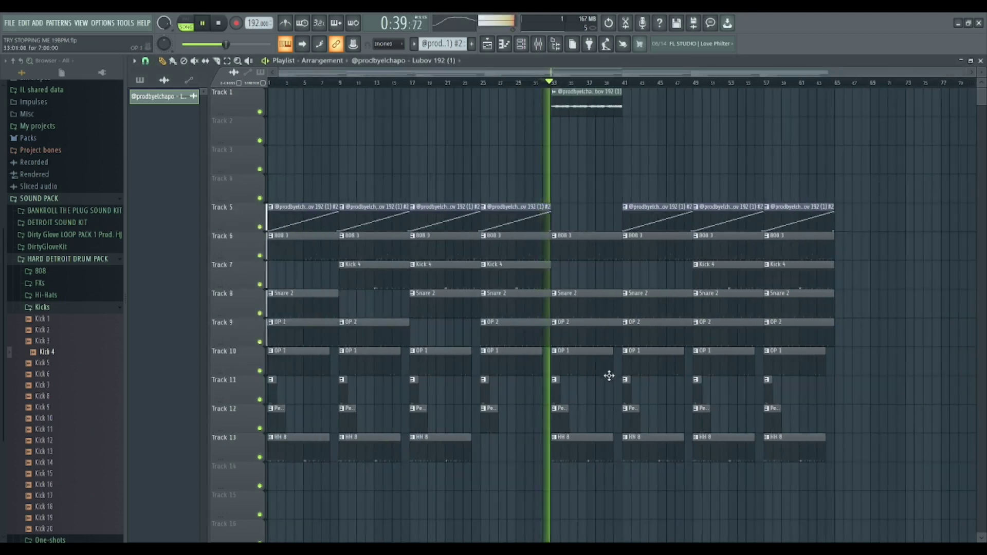
double_click(598, 113)
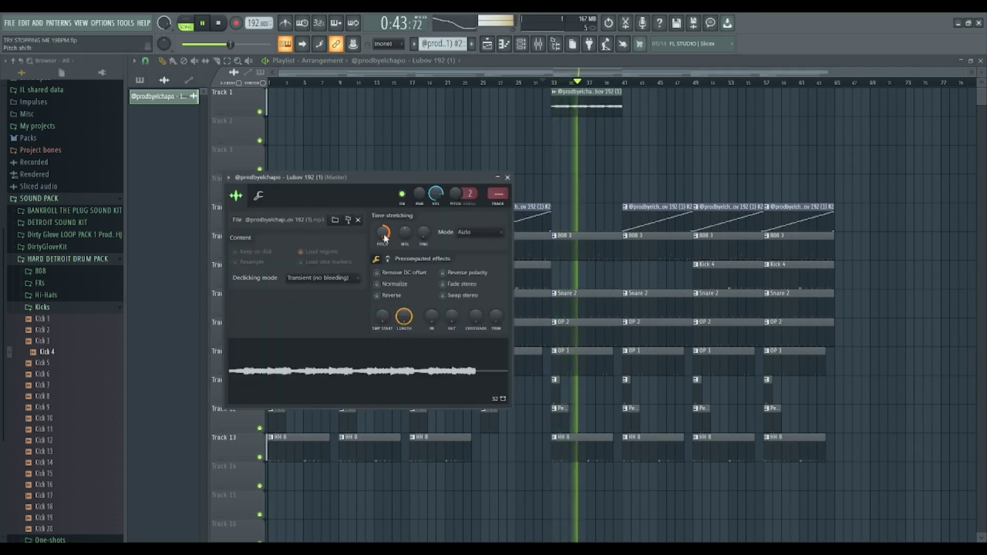
click(508, 178)
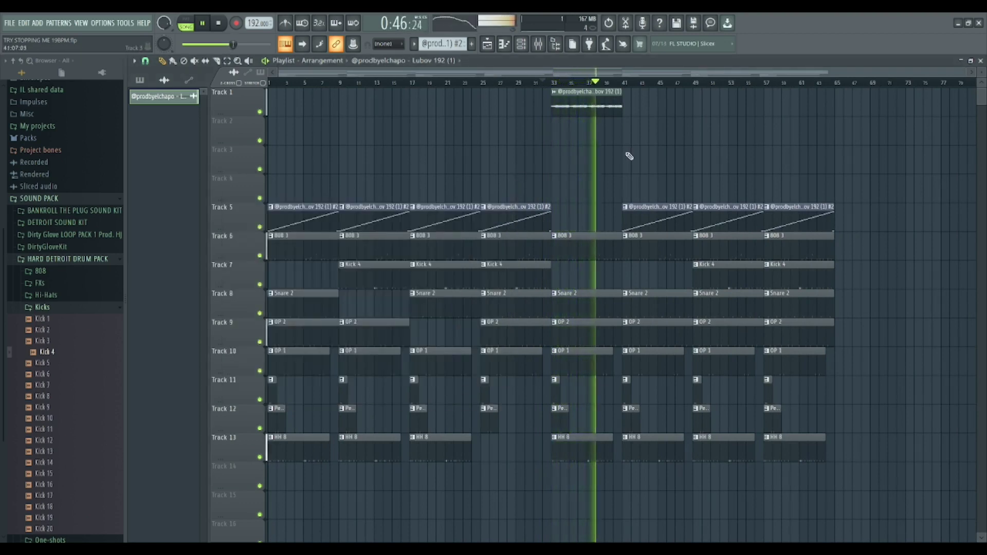
Step: Replace the sliced loop clip at bar 41 on Track 5 with the Lubov 192 (1) audio clip on Track 1, and stop playback
right_click(653, 229)
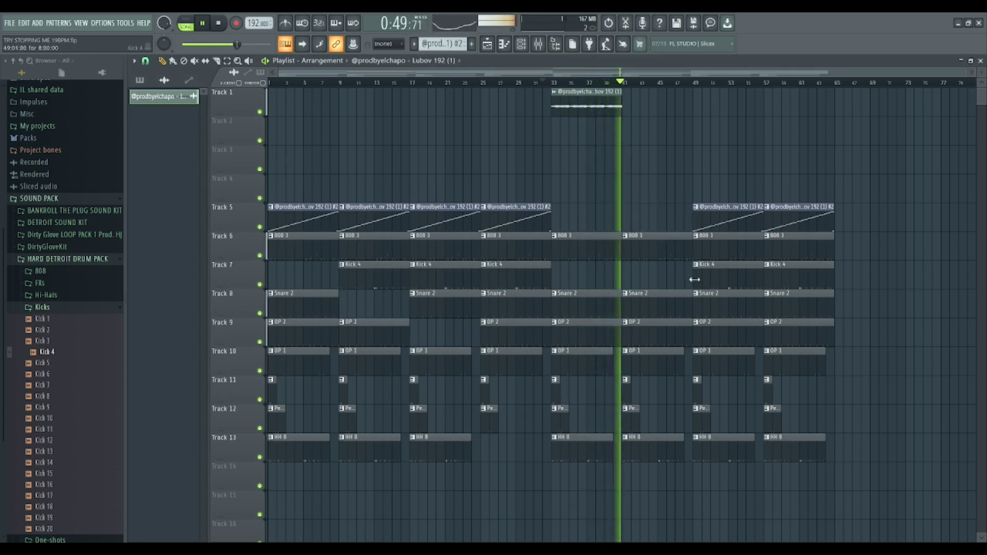
click(626, 106)
key(space)
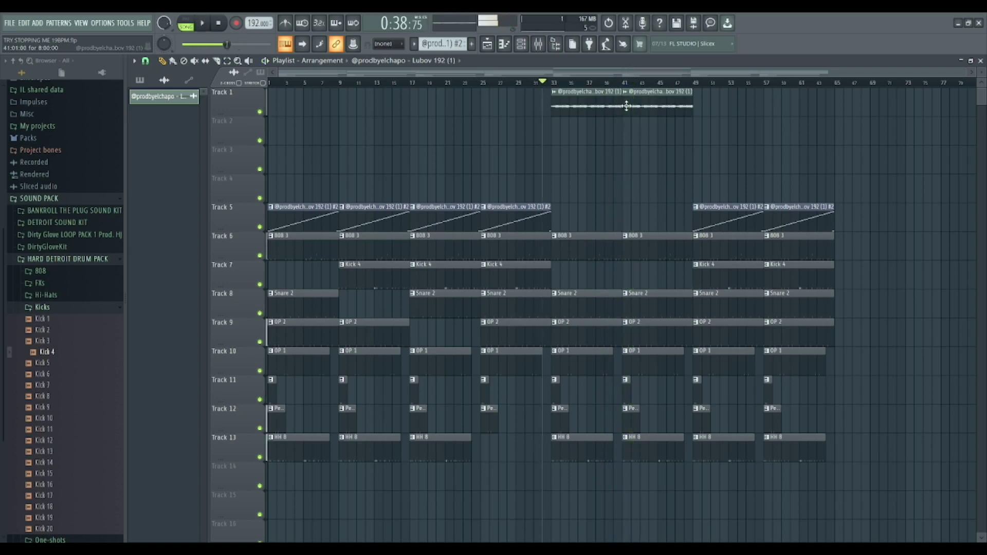
Step: Pitch the Track 1 audio clip down below its original pitch and audition it from bar 27 and from just before bar 33
key(space)
double_click(630, 103)
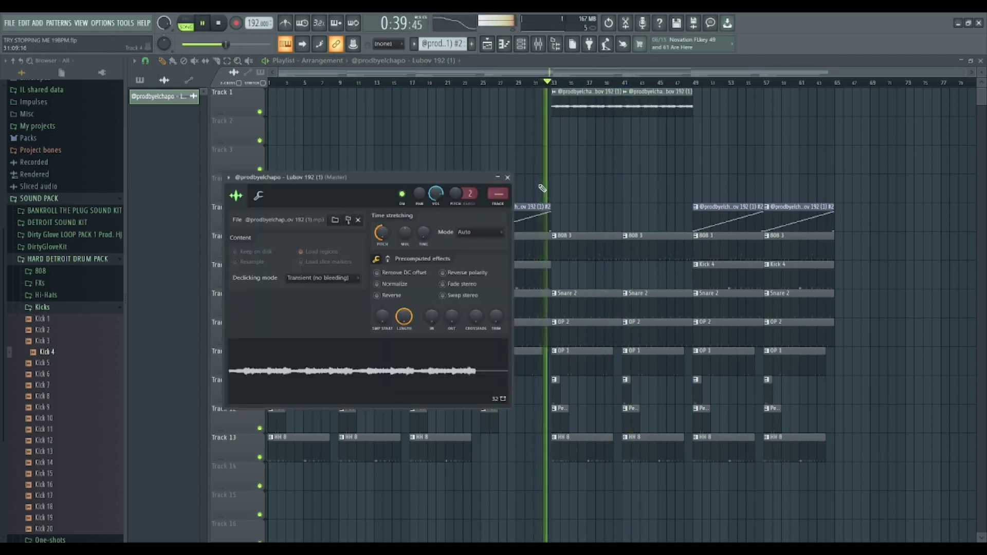
click(508, 178)
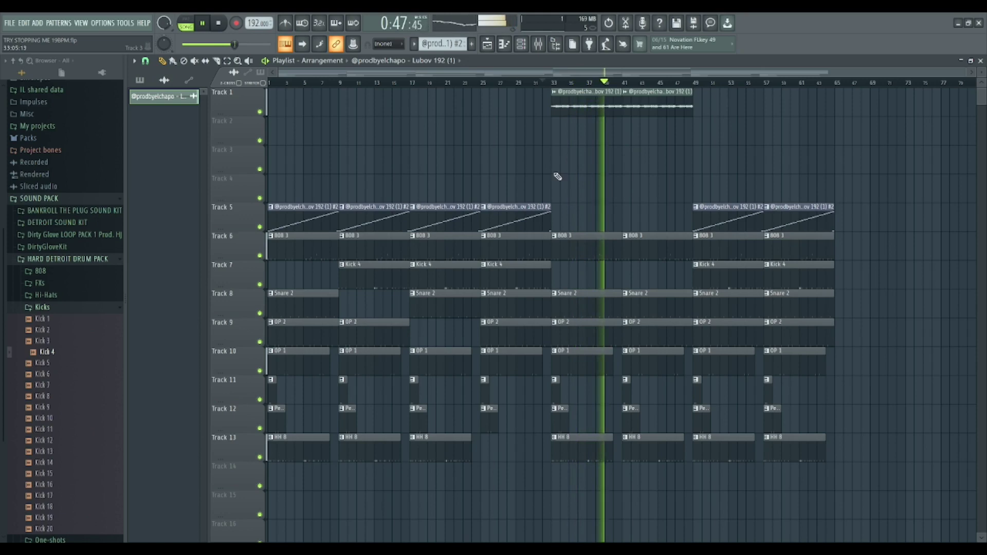
click(498, 82)
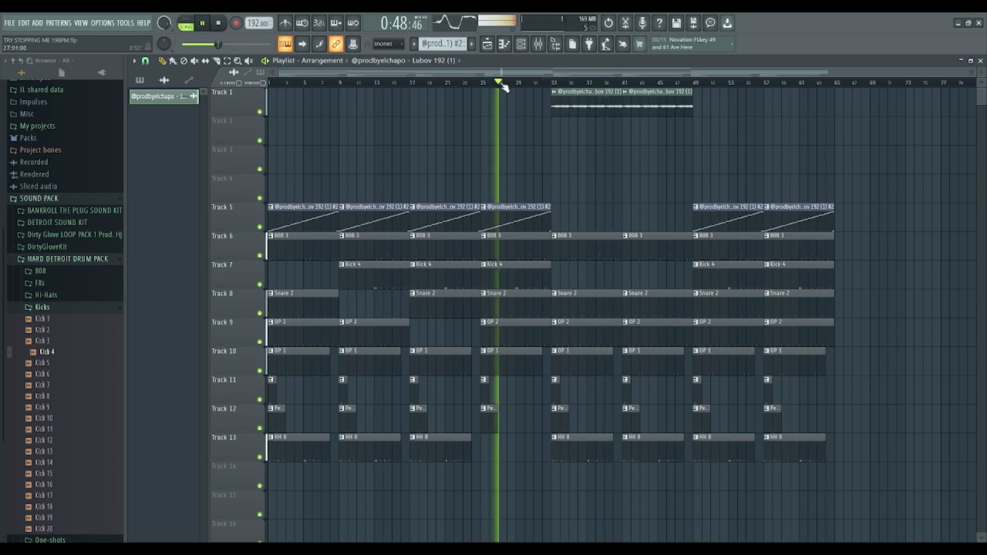
click(547, 83)
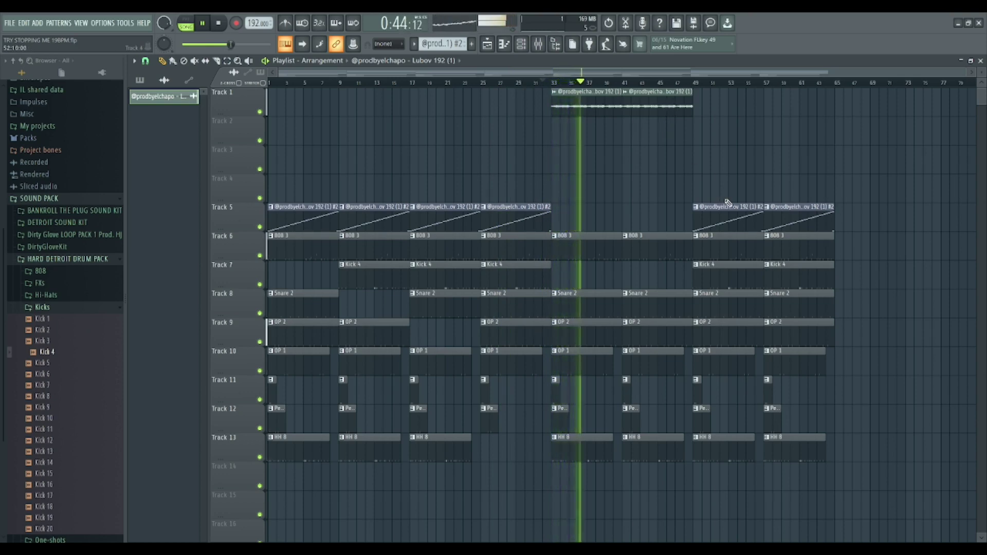
Step: Replace the sliced loop clip at bar 49 on Track 5 with the Lubov 192 (1) audio clip on Track 1
right_click(738, 208)
click(702, 107)
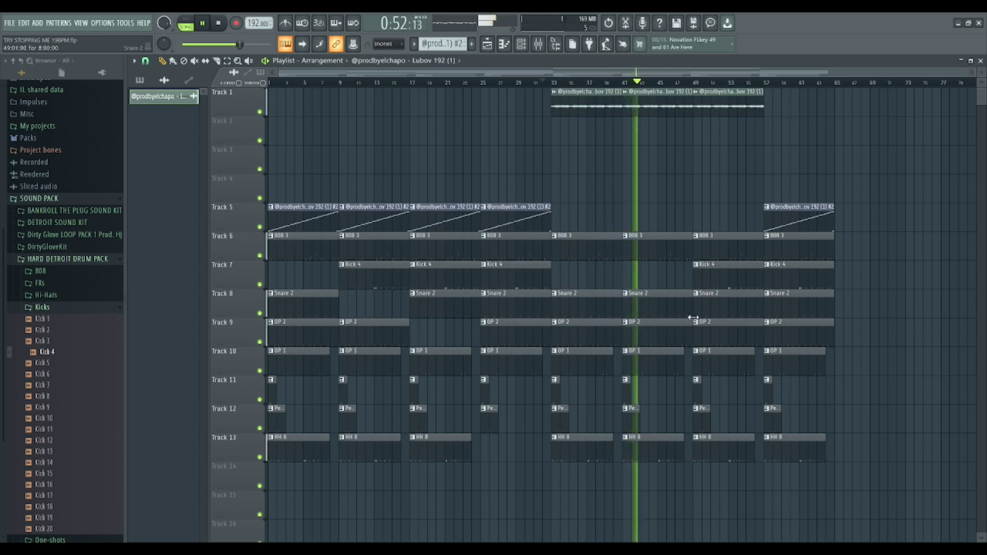
Step: Delete the OP 2, OP 1 and HH 8 clips at bar 41
right_click(656, 330)
right_click(659, 360)
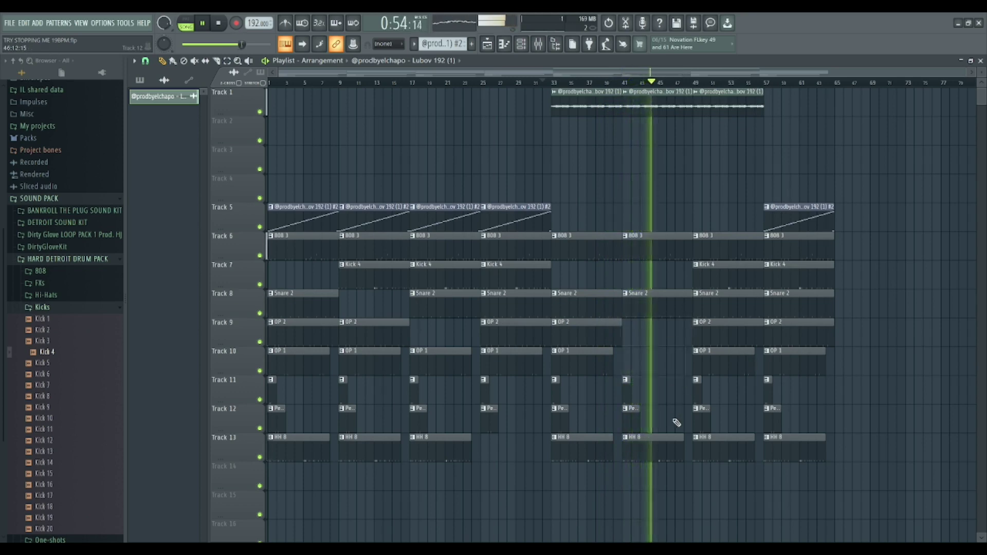
right_click(661, 448)
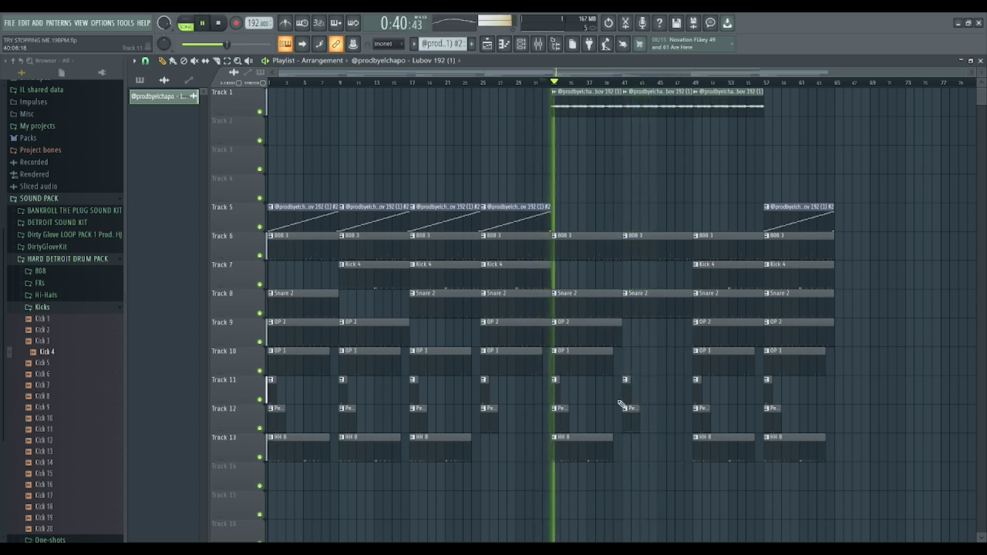
Step: Delete the OP 2, OP 1 and HH 8 clips at bar 33 and place these patterns back at bar 41
right_click(578, 324)
right_click(577, 352)
right_click(602, 438)
drag(568, 375, 634, 335)
drag(669, 451, 639, 456)
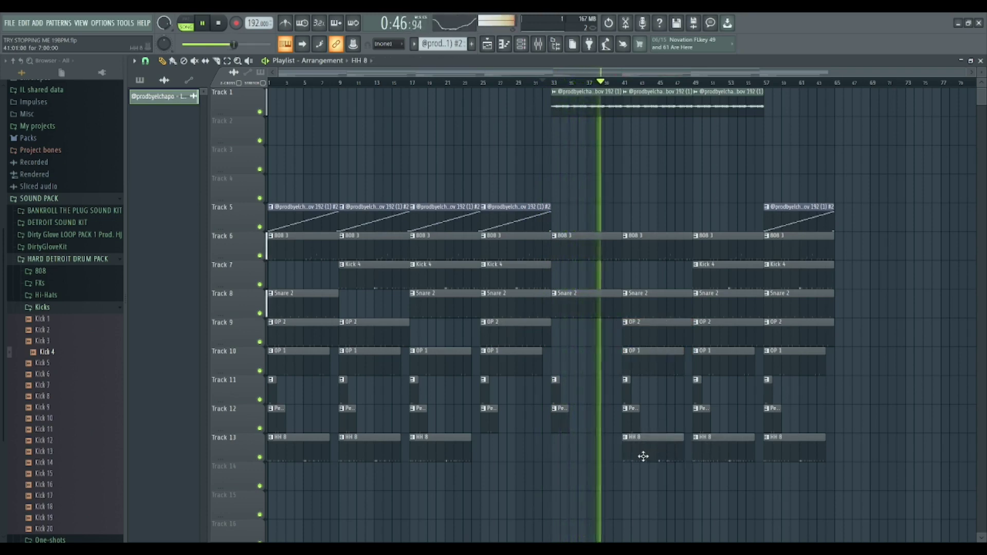
Step: Delete the HH 8 and Snare 2 clips at bar 49 and every clip from bar 57 onward
right_click(708, 442)
right_click(724, 297)
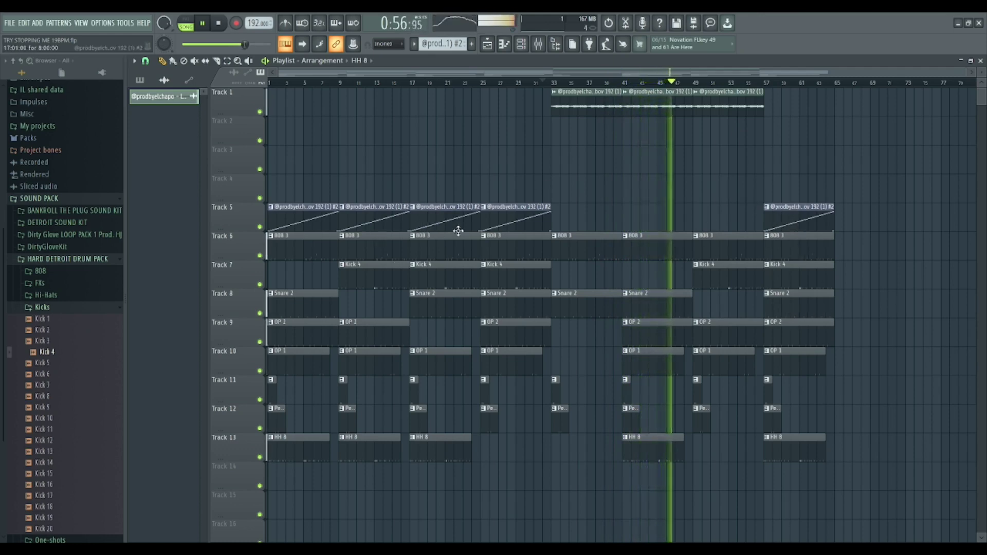
right_click(771, 223)
right_click(776, 417)
right_click(770, 390)
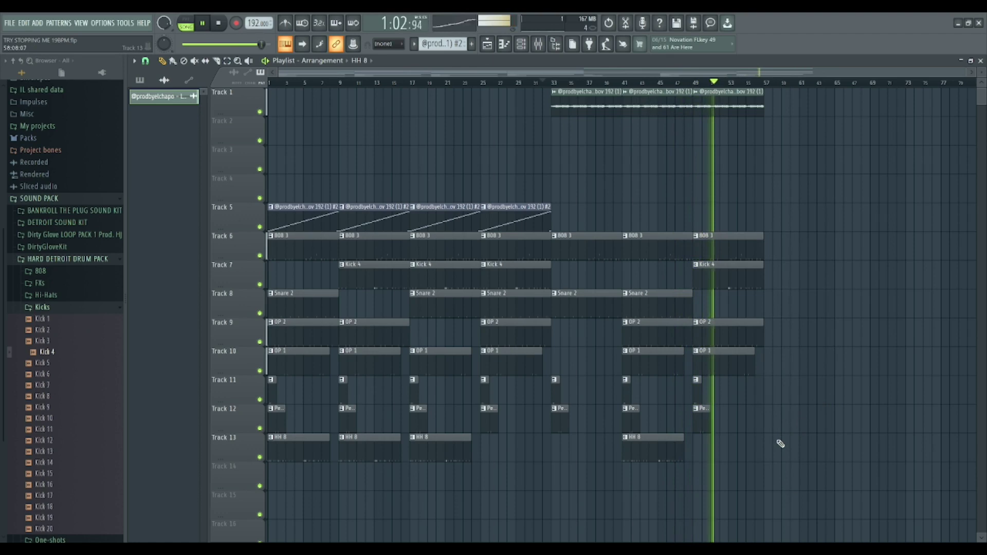
Step: Select all clips in the playlist and duplicate the whole arrangement from bar 57 onward
drag(817, 490, 91, 103)
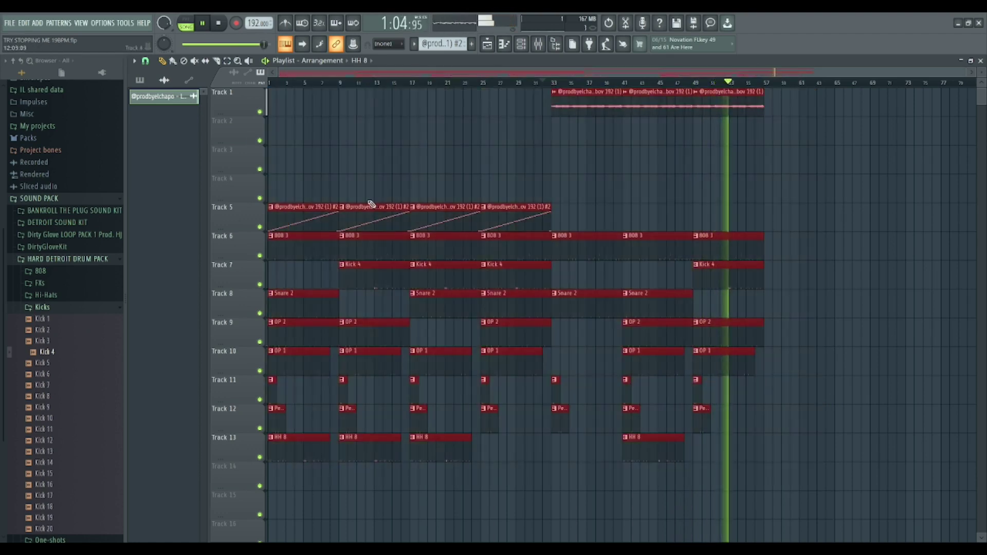
key(ctrl+b)
drag(925, 241, 870, 242)
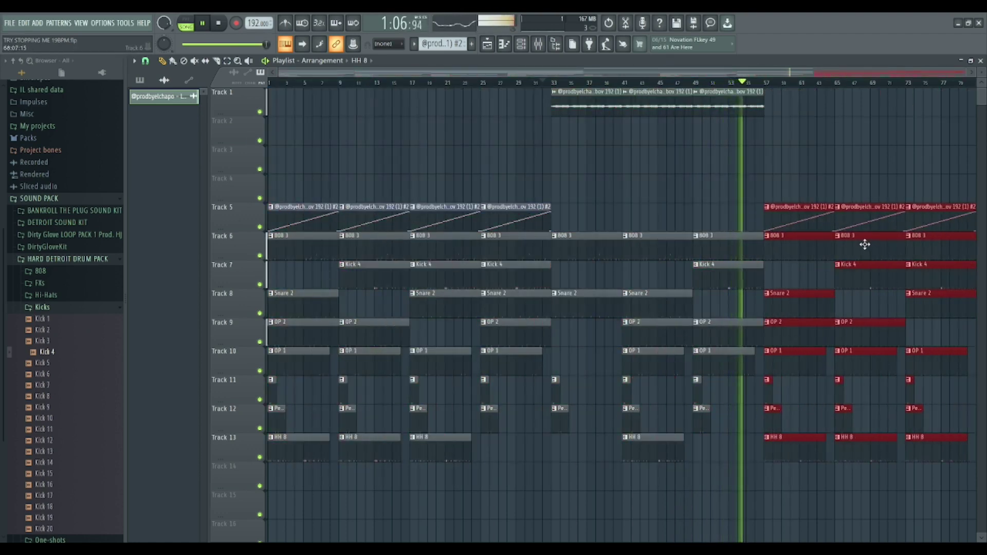
scroll(833, 282, down, 3)
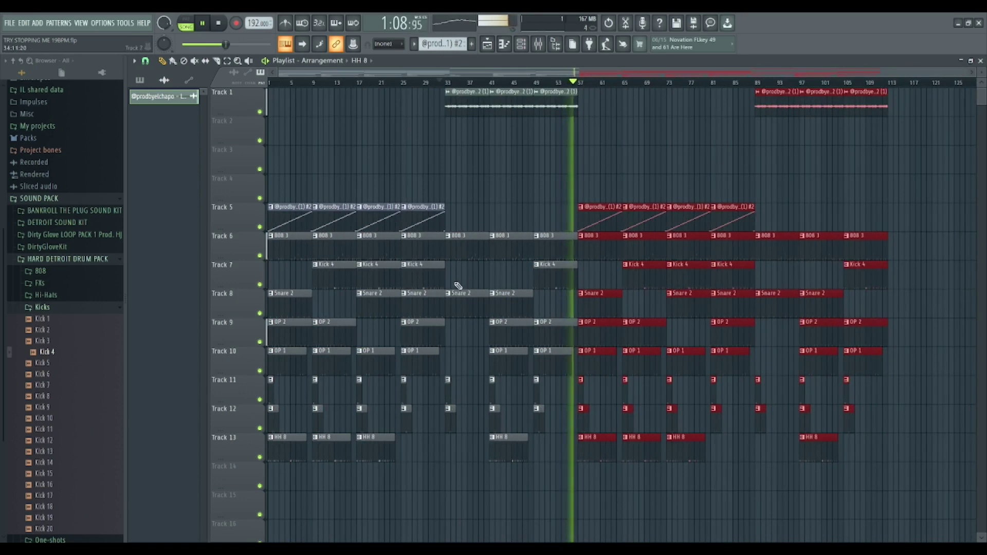